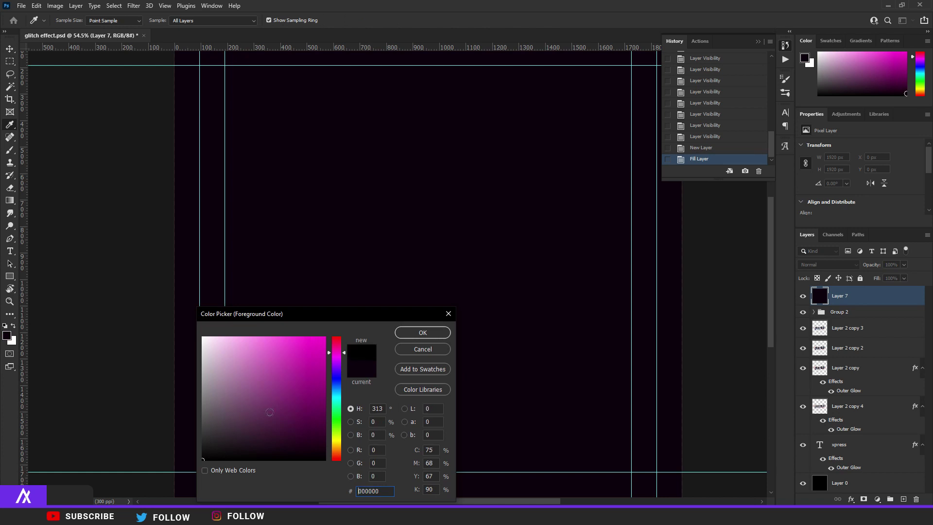
Set the foreground colour to #090909 and fill Layer 7 with it
click(423, 332)
key(v)
key(alt+BackSpace)
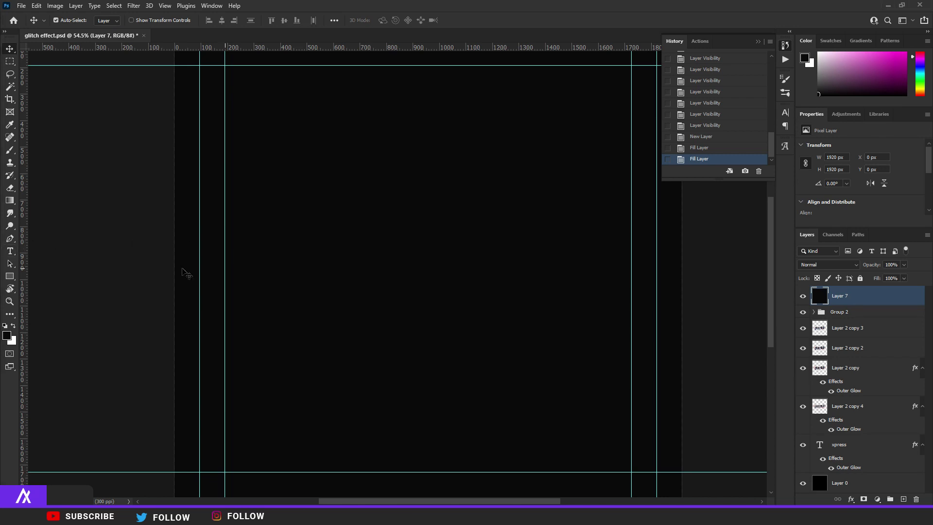
Add a text layer reading "xpress" on the canvas in the SynthekKana LDR font
click(10, 251)
click(316, 276)
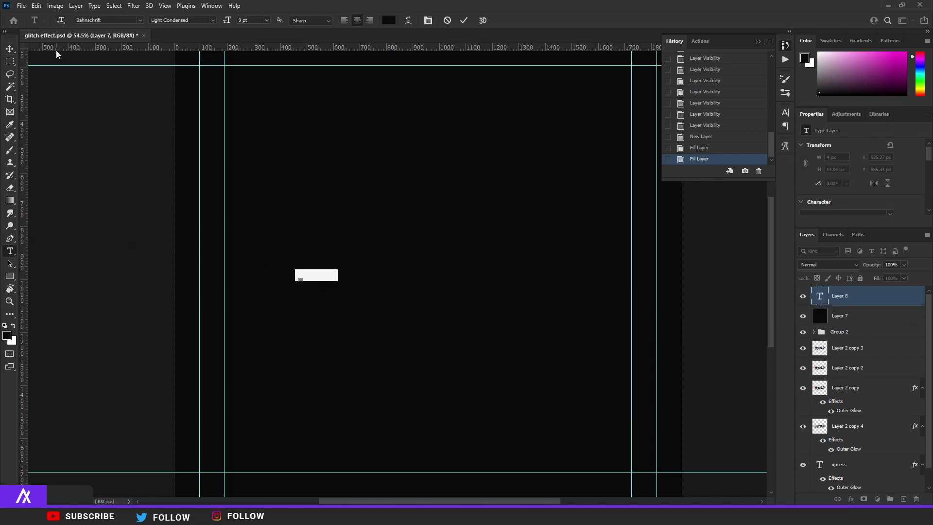
click(139, 20)
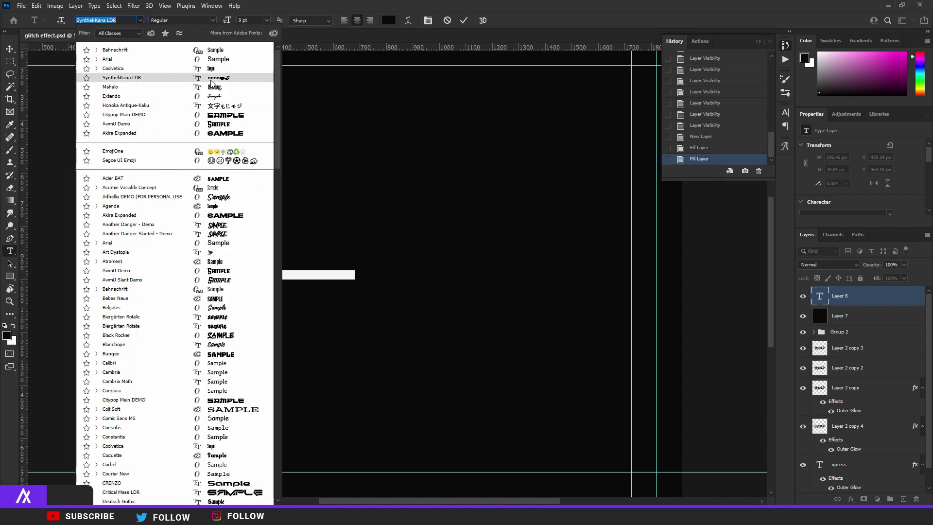
click(211, 69)
scroll(385, 271, up, 5)
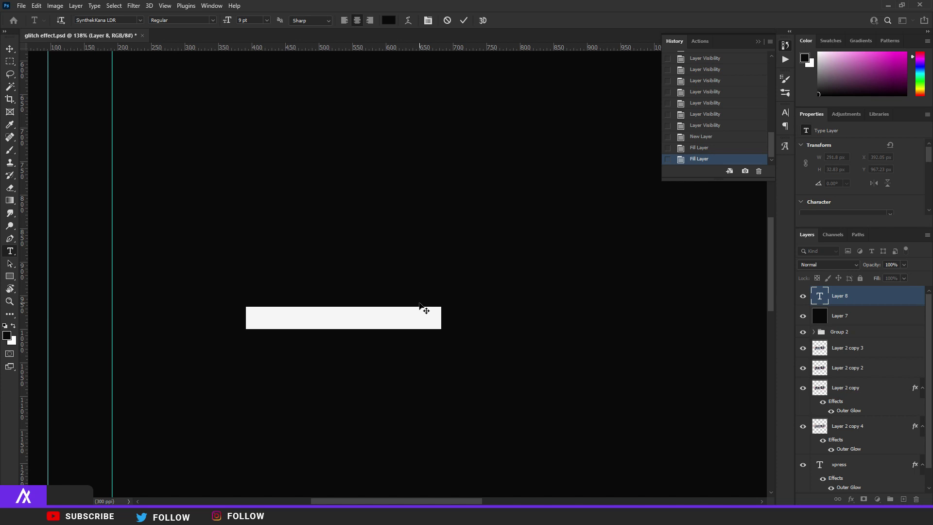
text(xpress)
Change the colour of all the new text to white and commit the text edit
drag(400, 312, 205, 316)
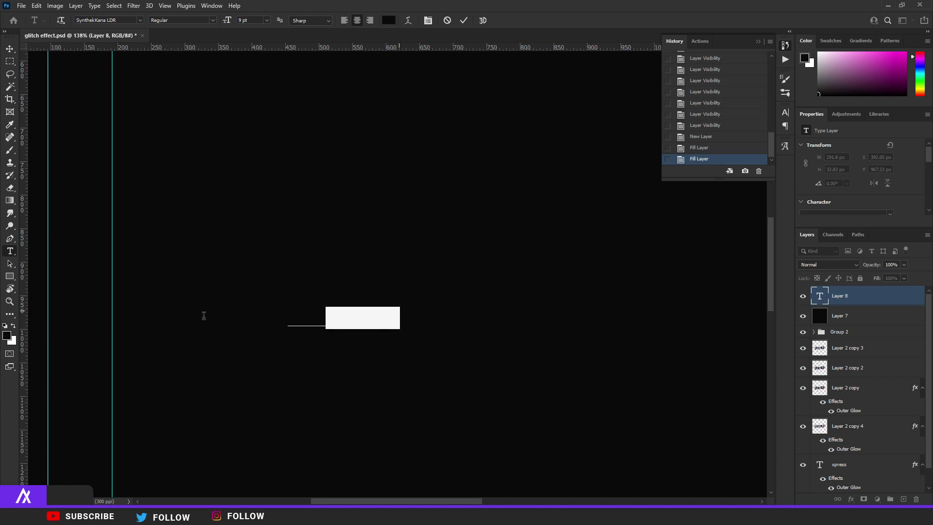
key(ctrl+a)
click(13, 325)
click(10, 49)
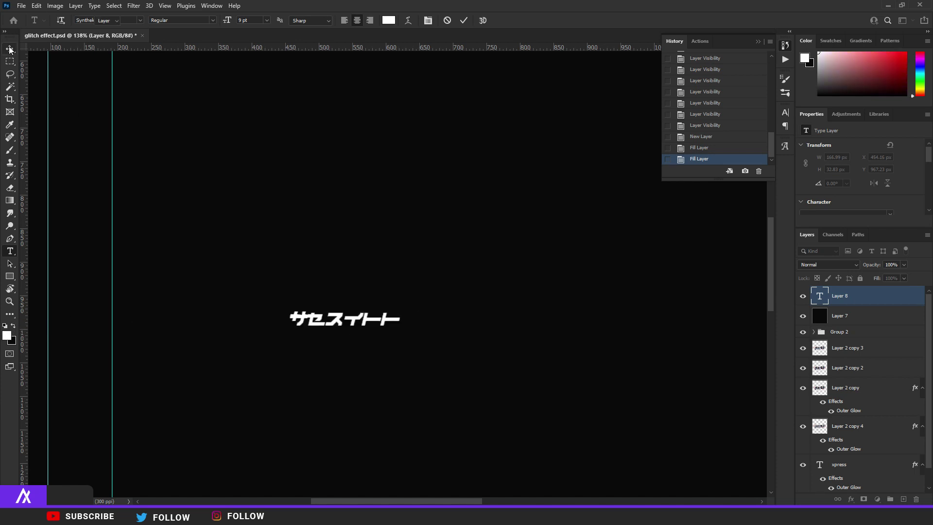
scroll(403, 297, down, 4)
scroll(429, 330, up, 4)
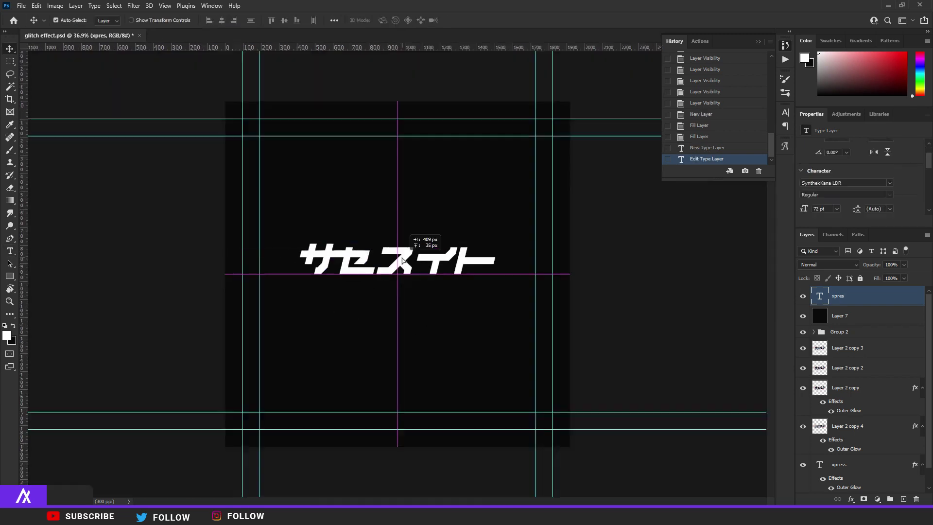
Move the katakana text to the middle of the canvas and set its font size to 85 pt
drag(401, 258, 404, 263)
scroll(339, 268, up, 1)
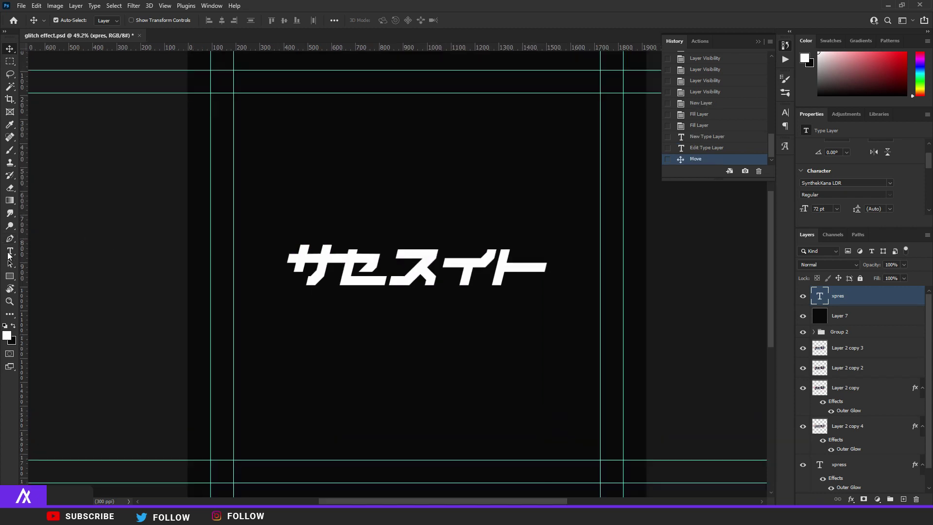
key(t)
double_click(323, 262)
drag(805, 210, 811, 210)
click(9, 48)
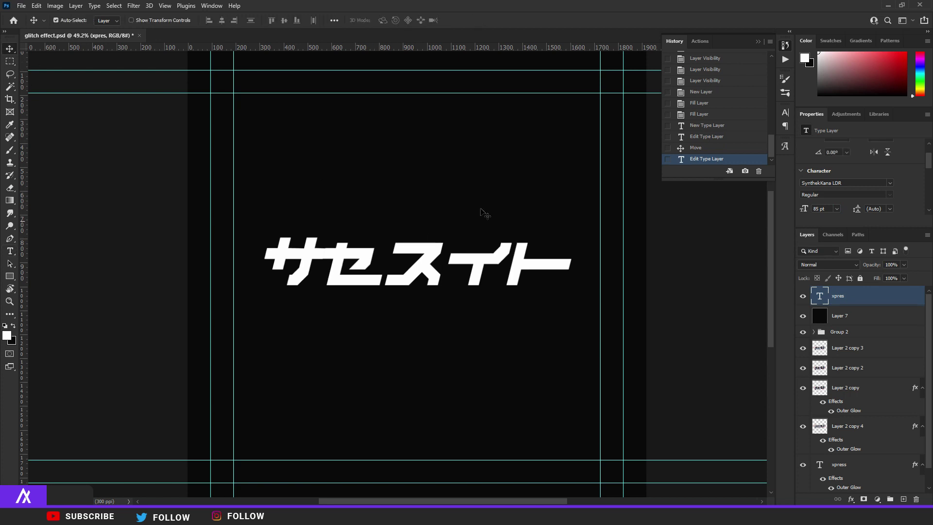
scroll(375, 156, down, 2)
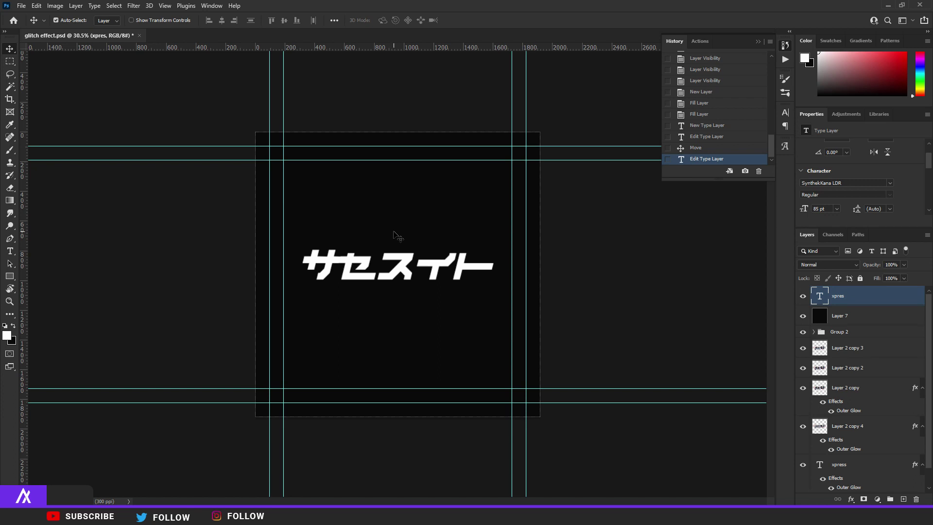
scroll(354, 219, up, 1)
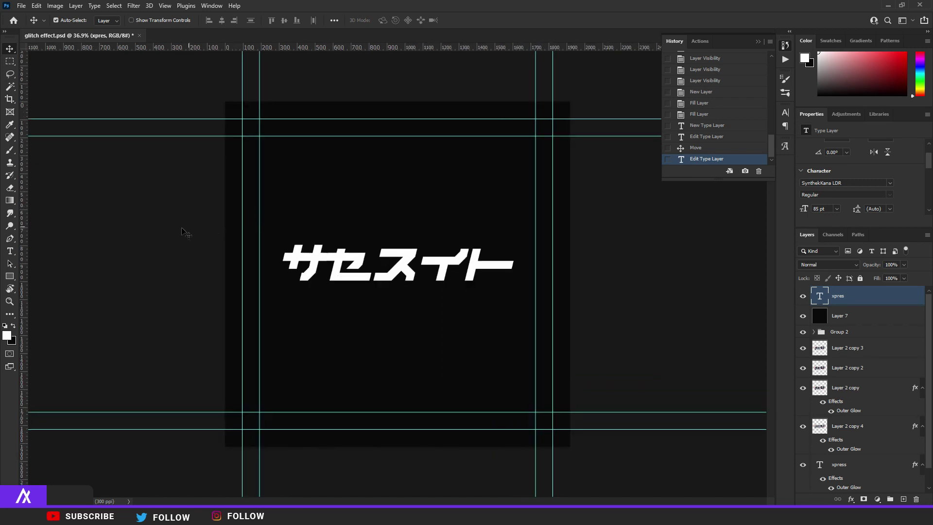
Tighten the tracking of the whole katakana text to -65
click(10, 251)
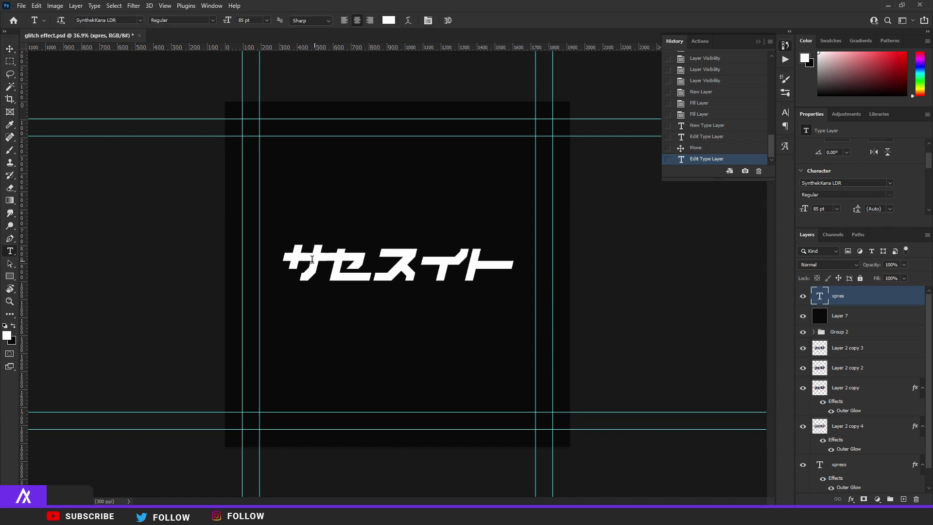
drag(298, 259, 516, 265)
scroll(868, 209, down, 5)
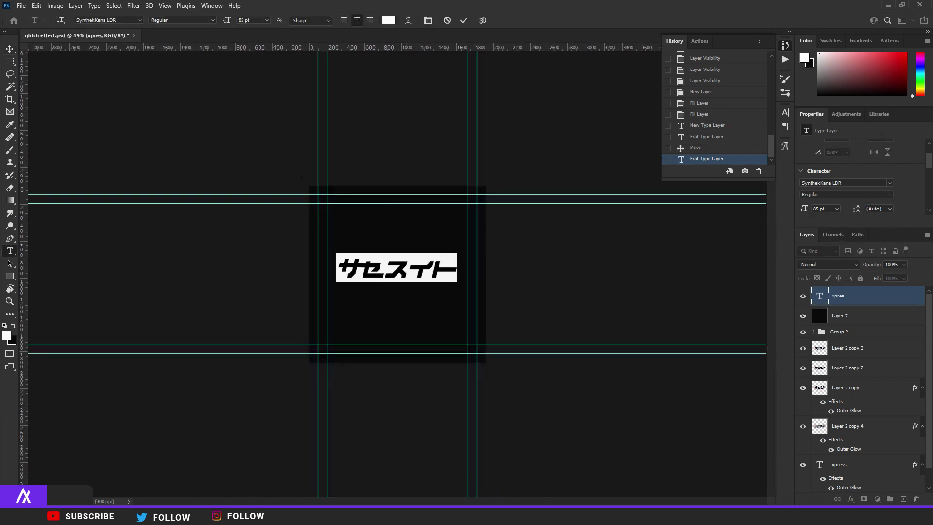
drag(929, 164, 918, 181)
scroll(496, 202, up, 9)
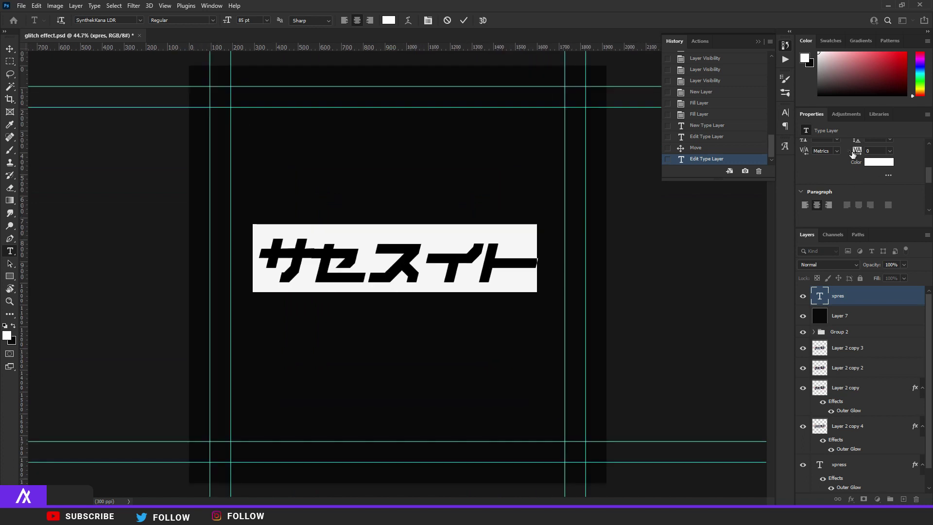
drag(853, 154, 856, 153)
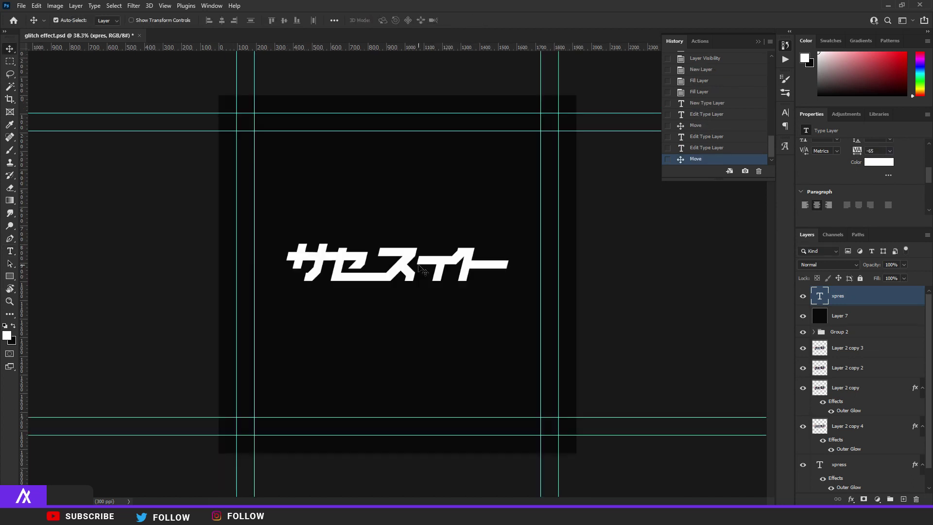
Duplicate the xpres text layer
scroll(379, 275, up, 4)
scroll(358, 277, up, 1)
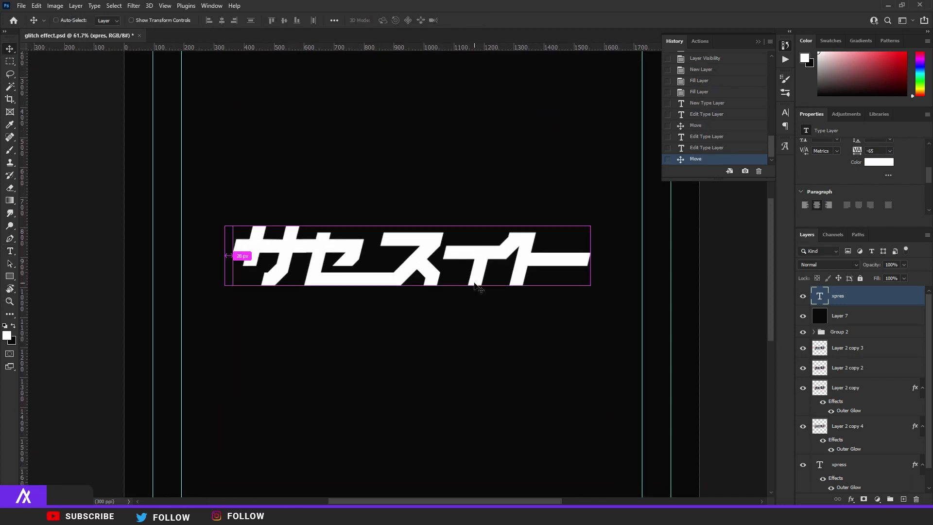
key(ctrl)
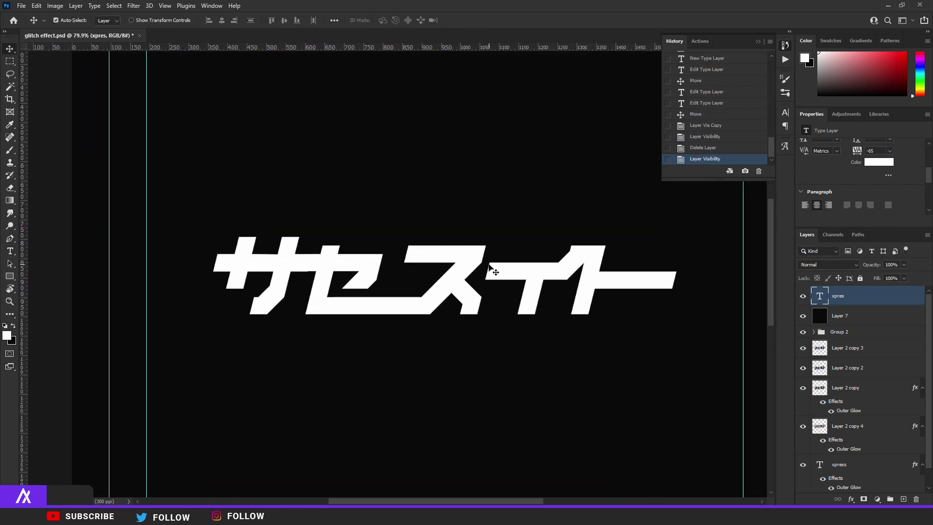
key(ctrl+j)
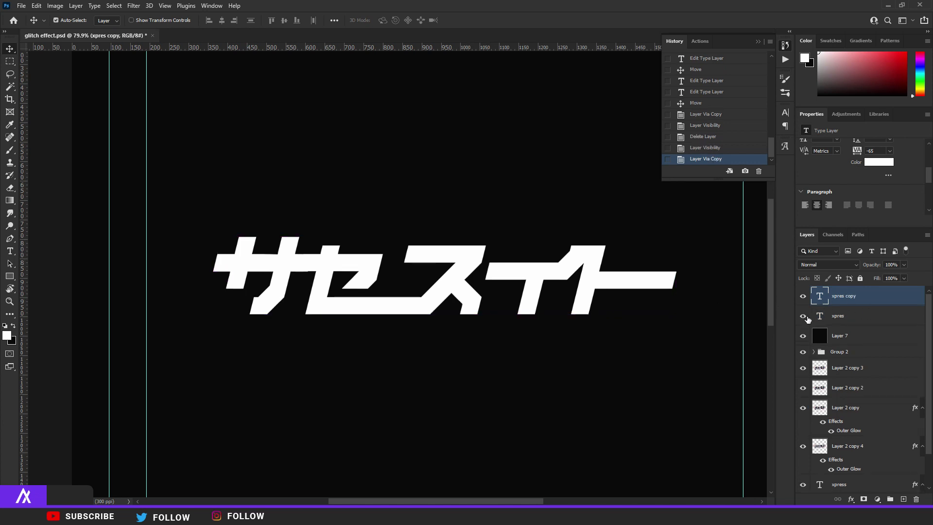
Hide the original xpres text layer, and gather the older layers below Layer 7 into a hidden group
click(803, 317)
click(817, 352)
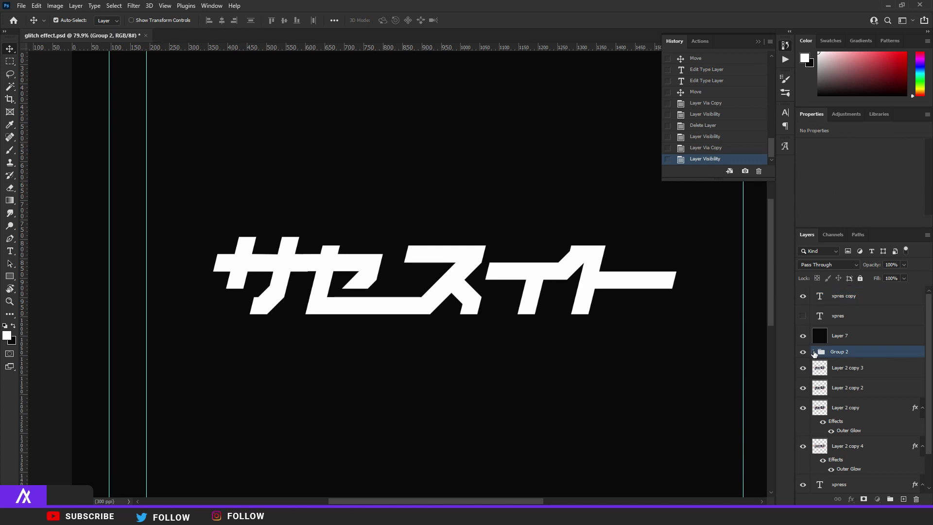
click(813, 352)
Rasterize the xpres copy text layer and check it by toggling its visibility off and on
click(888, 297)
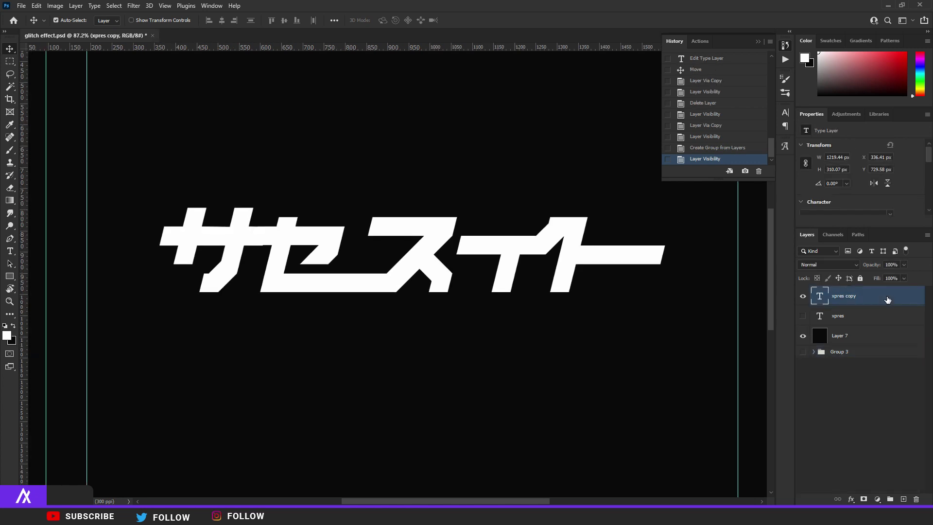
right_click(887, 298)
click(819, 222)
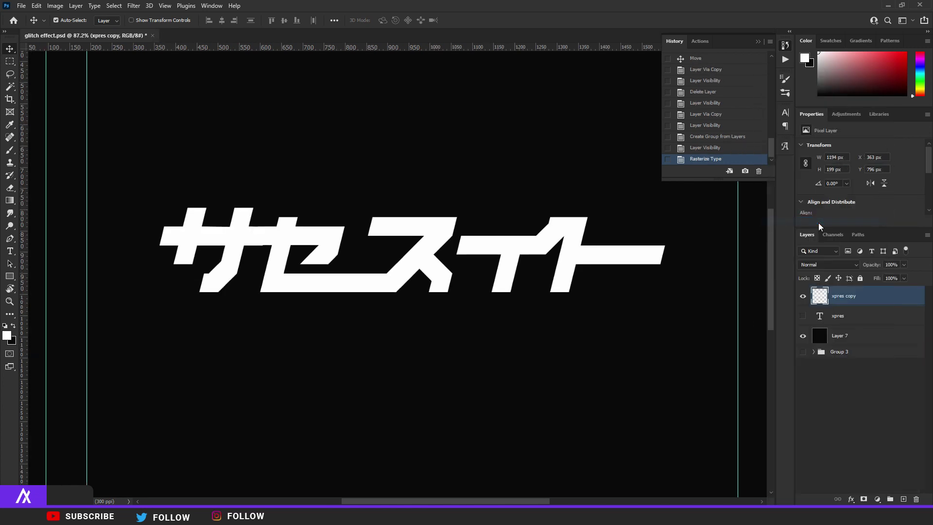
click(801, 297)
click(801, 297)
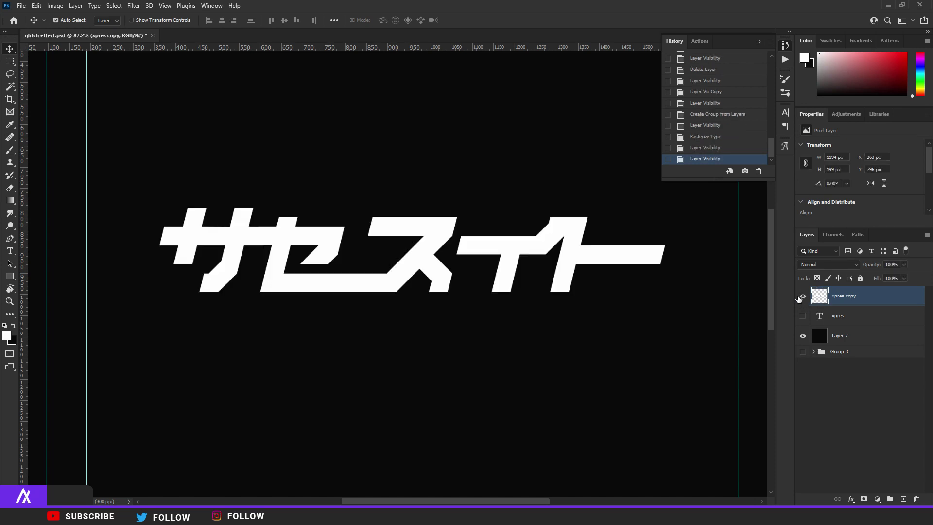
Create a new layer above xpres copy and choose the custom white, cyan, blue, crimson, magenta and orange gradient
click(905, 499)
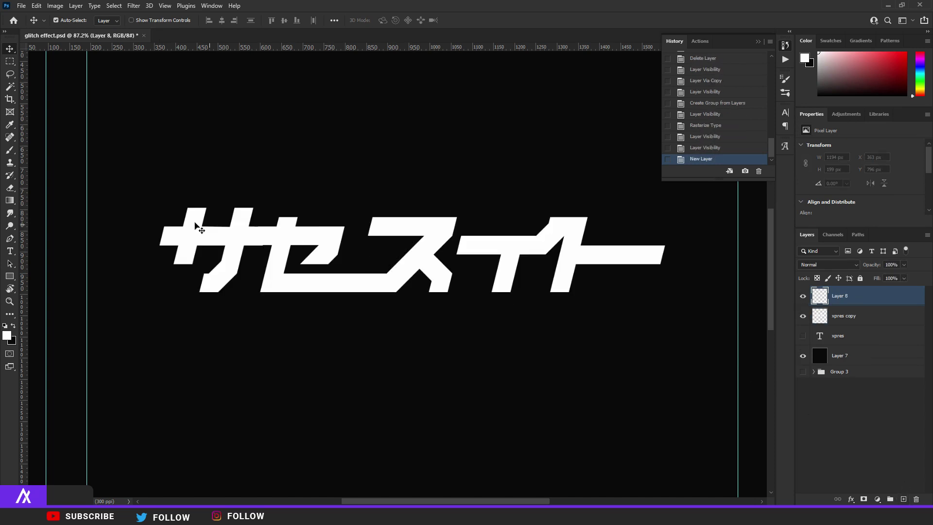
click(12, 201)
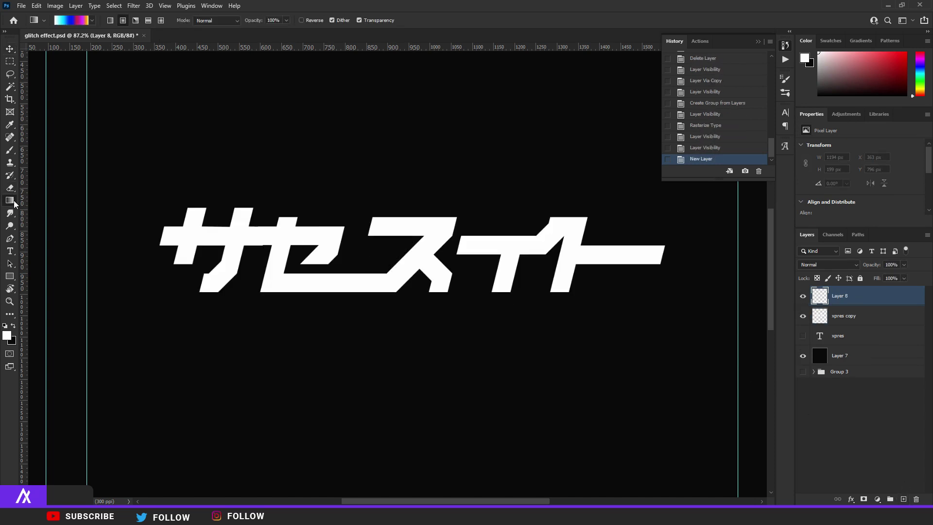
click(86, 20)
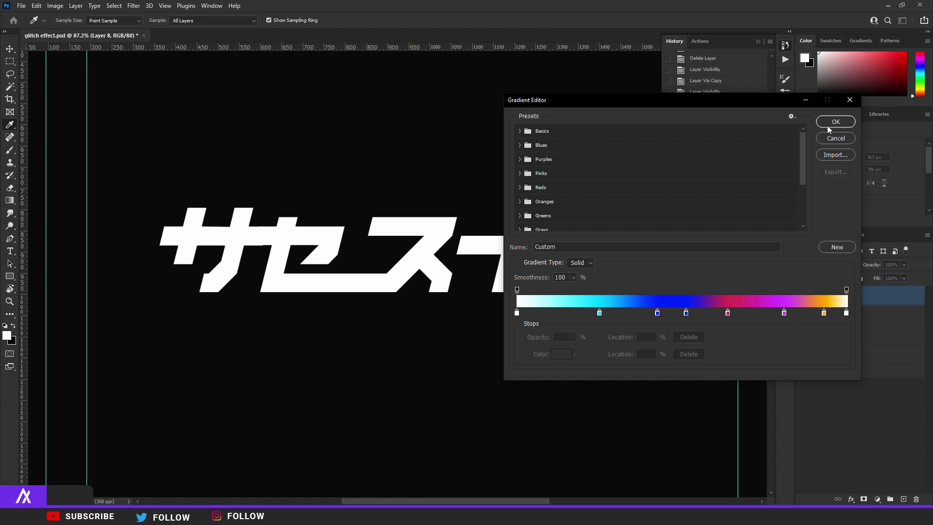
scroll(717, 211, down, 3)
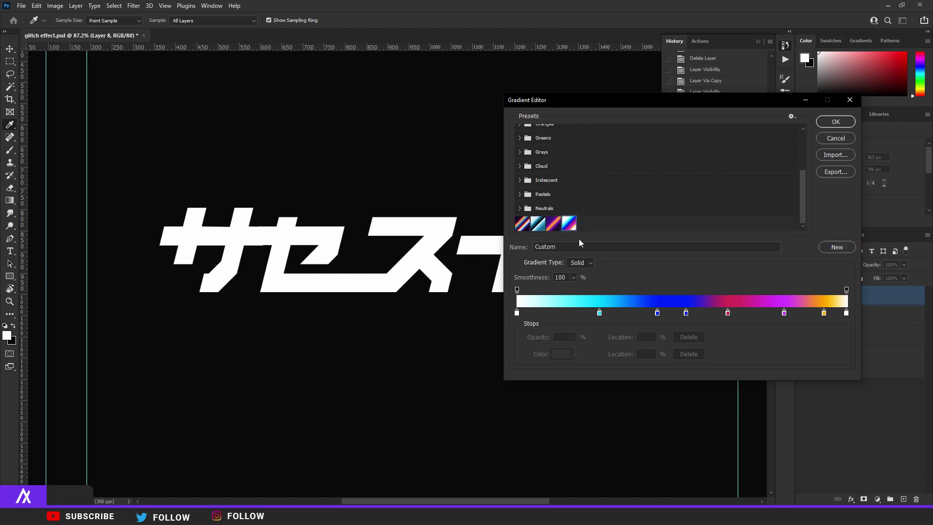
key(Return)
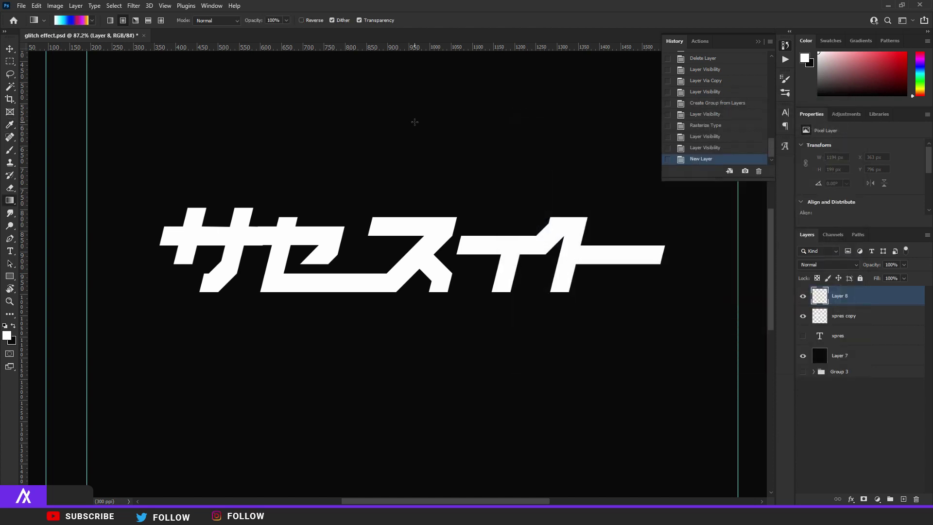
Draw a radial gradient on the new layer from the canvas centre outward, redrawing it smaller so its rings fit inside the canvas
click(123, 22)
scroll(392, 221, down, 5)
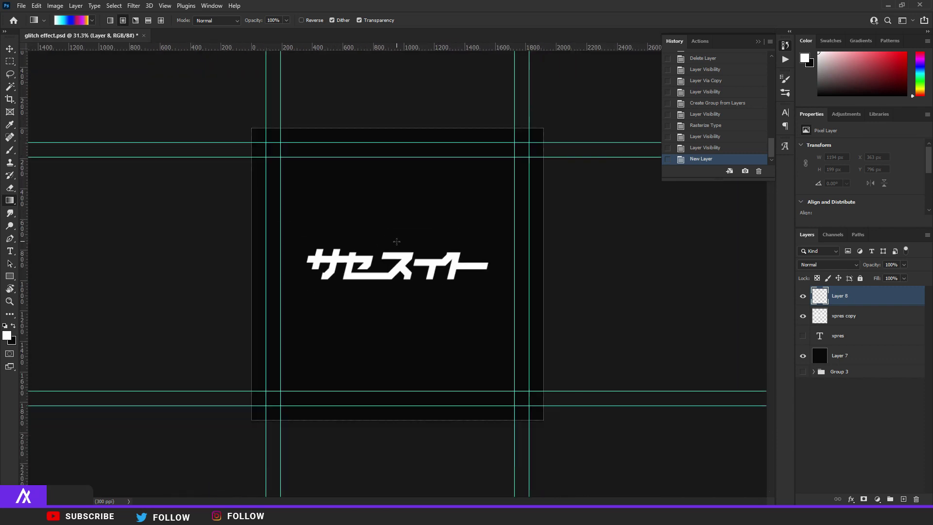
drag(392, 265, 511, 174)
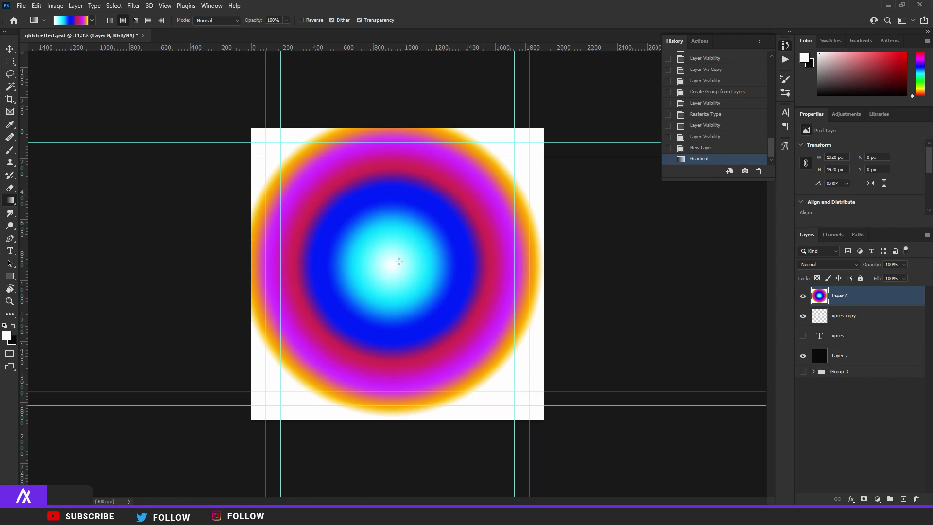
drag(399, 262, 492, 185)
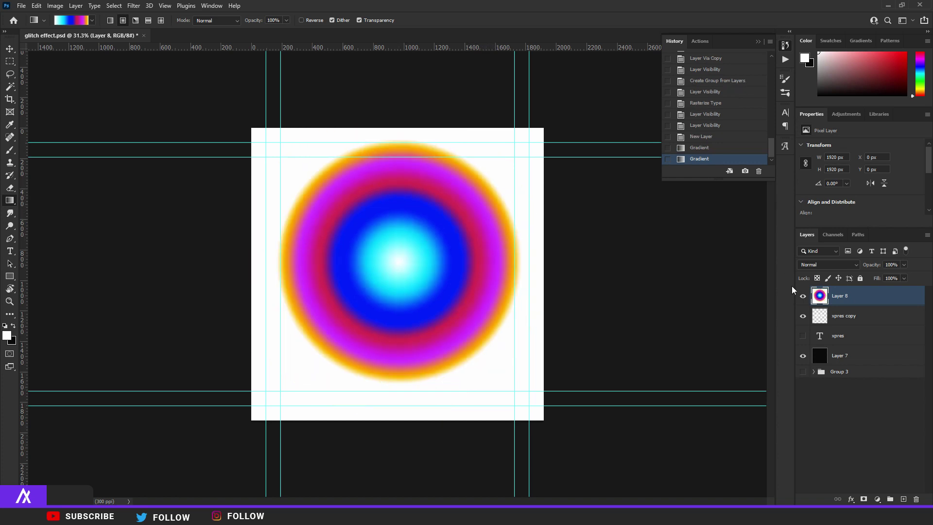
Clip the gradient layer to the rasterized text, scale it to about 73%, and shift it slightly to centre its colours on the lettering
scroll(374, 245, up, 3)
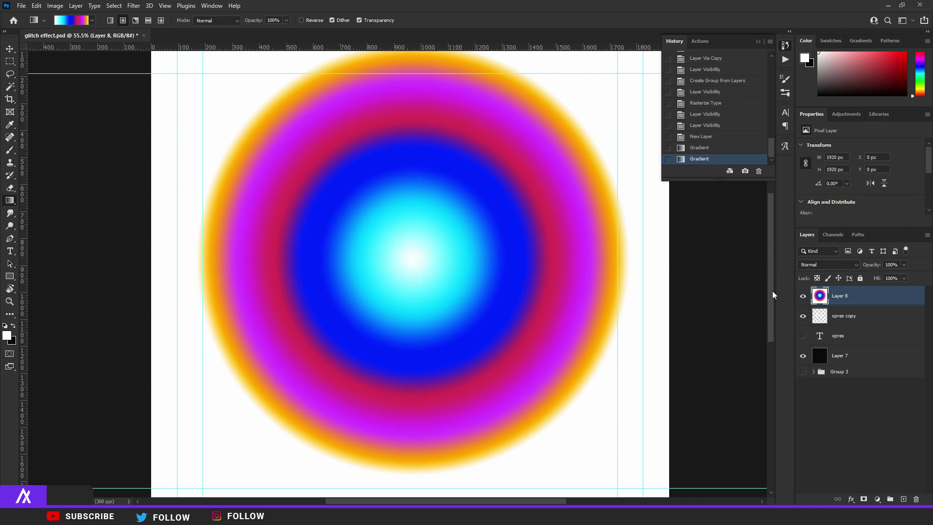
alt+click(822, 305)
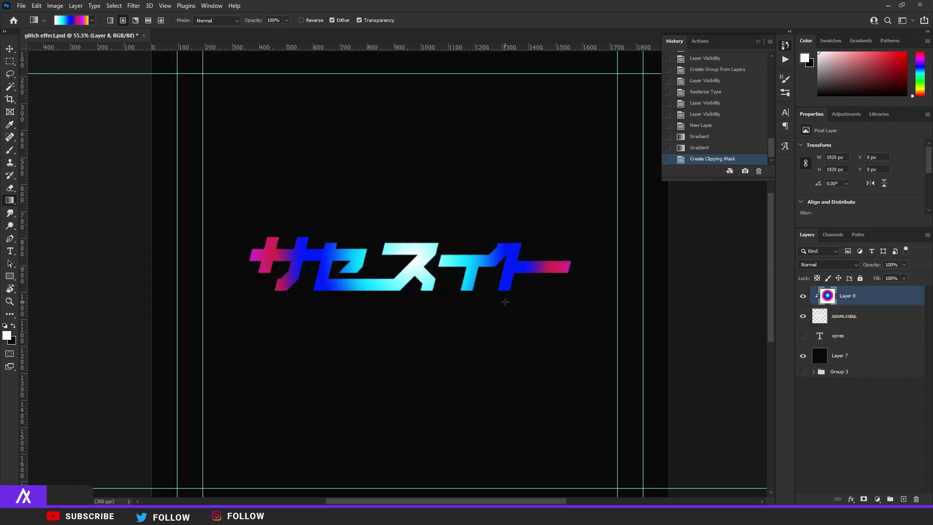
key(ctrl+t)
scroll(475, 289, down, 3)
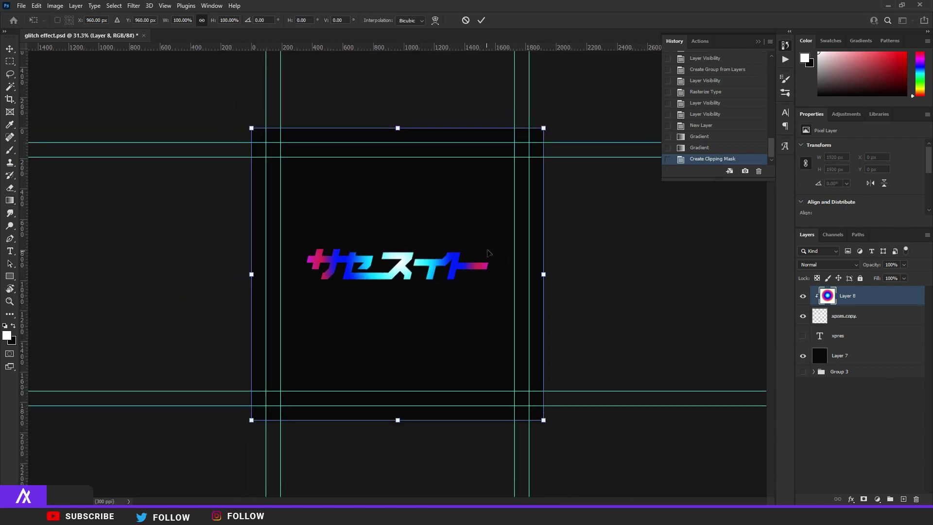
drag(543, 129, 503, 167)
drag(462, 191, 458, 190)
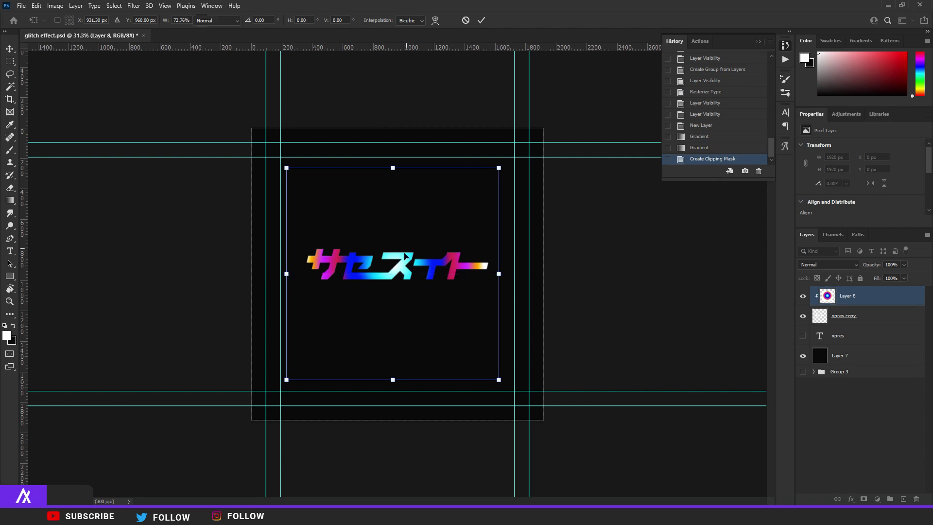
key(Return)
scroll(394, 270, up, 5)
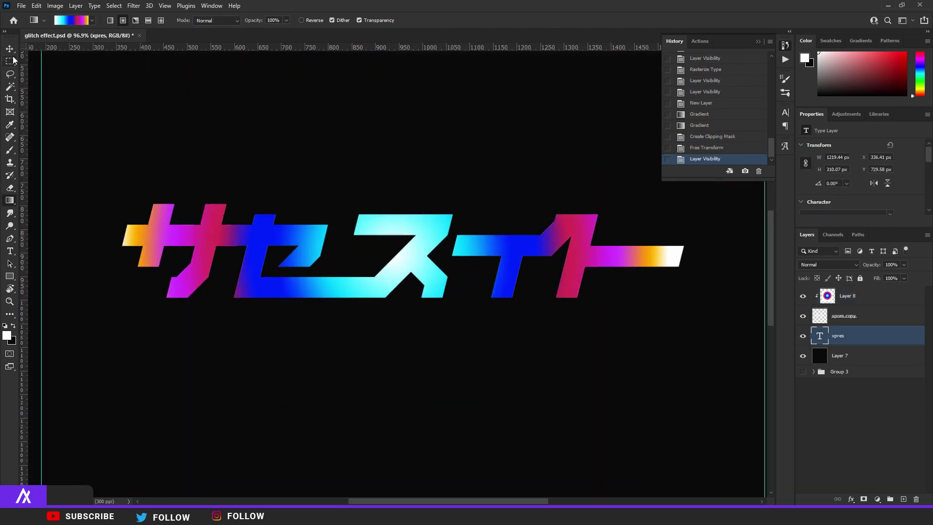
Make the original xpres text layer visible and move it above the gradient layer at the top of the stack
click(10, 49)
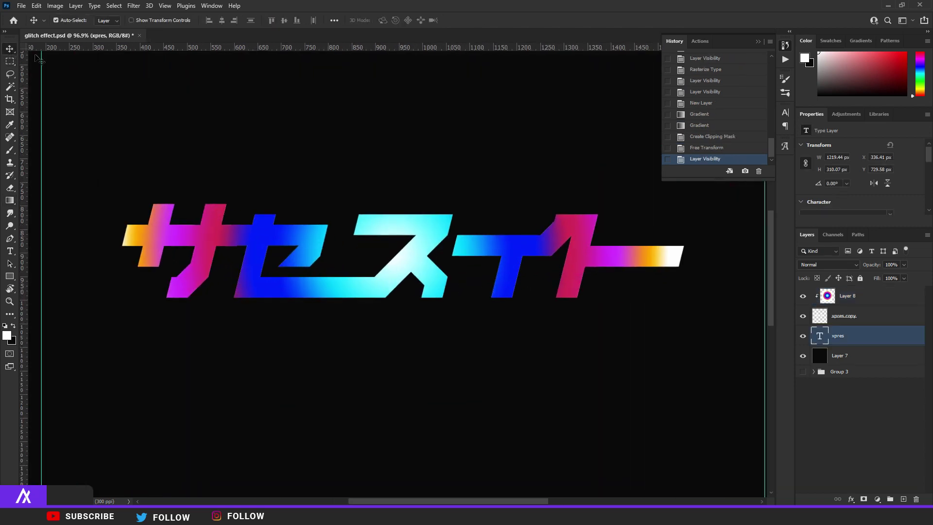
scroll(517, 276, down, 3)
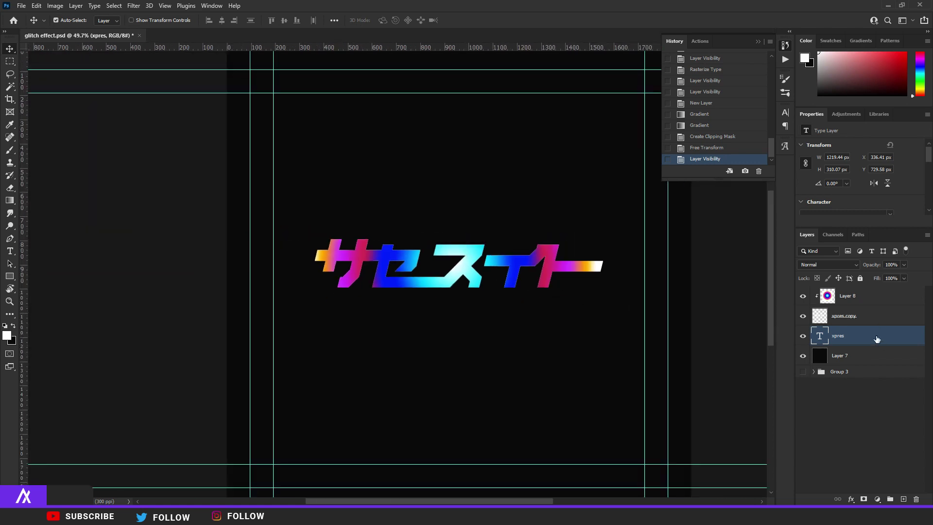
drag(877, 337, 882, 298)
key(ctrl+plus)
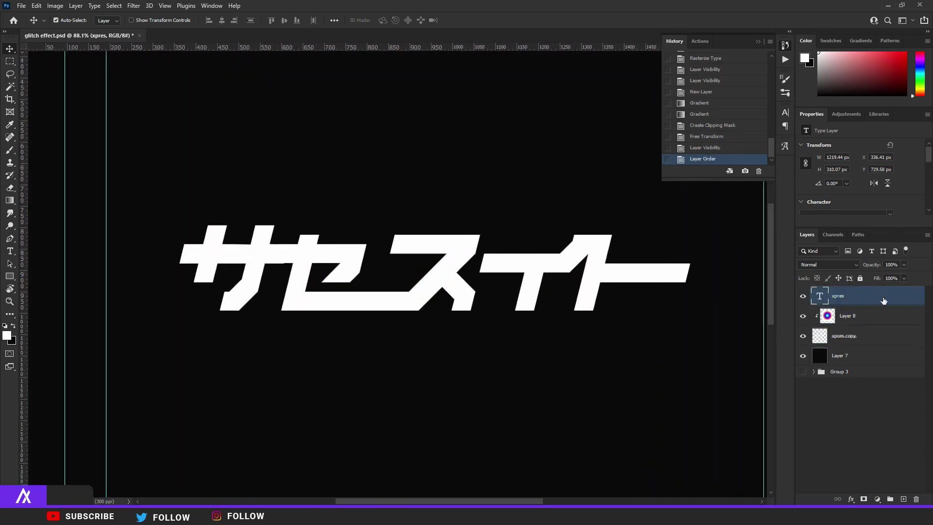
Reduce the xpres text layer's fill opacity to 0% and add a 3 px centred stroke around the letters
double_click(883, 301)
drag(742, 343, 692, 343)
click(551, 354)
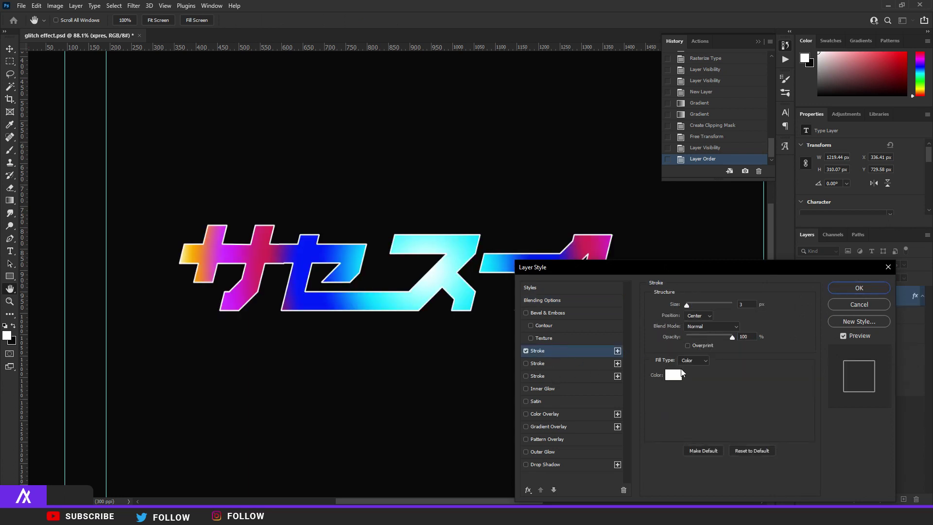
scroll(381, 298, up, 5)
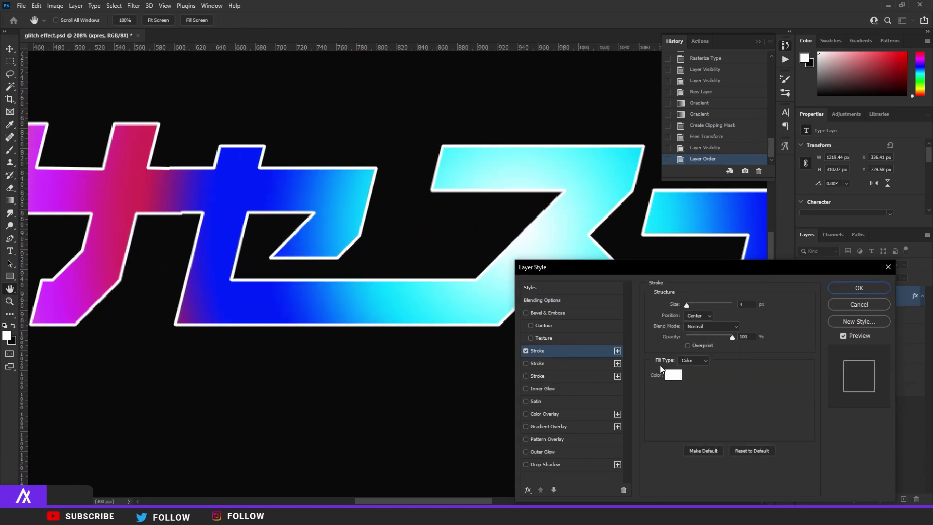
Change the xpres stroke colour to light grey d2d2d2 and apply the layer style
click(674, 375)
click(200, 358)
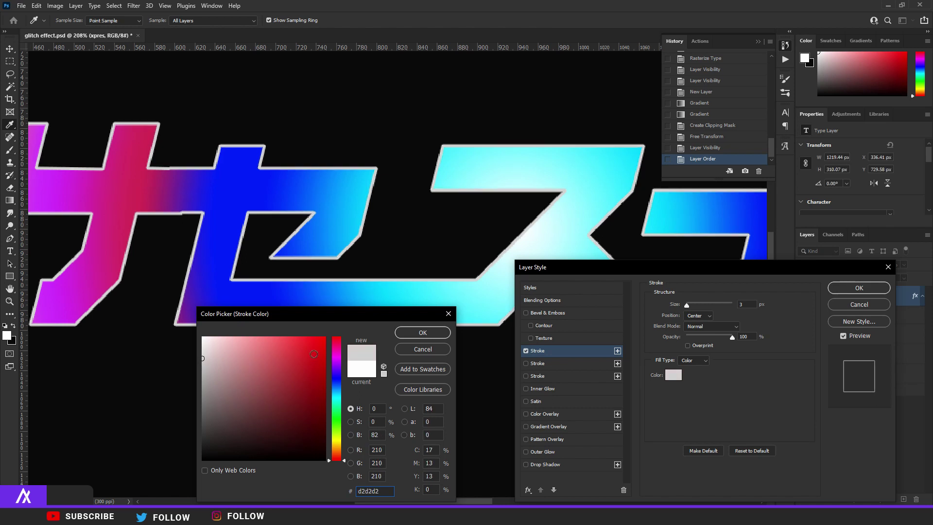
click(425, 333)
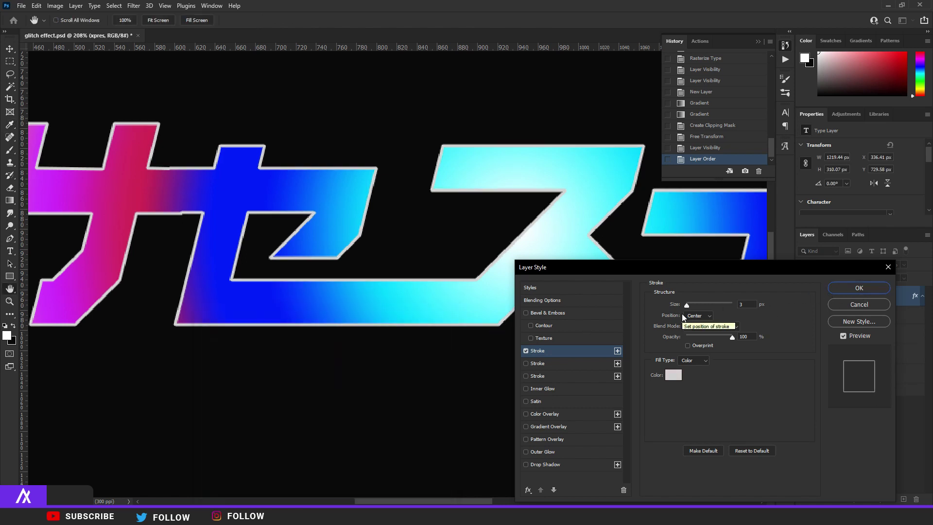
click(858, 289)
key(ctrl+0)
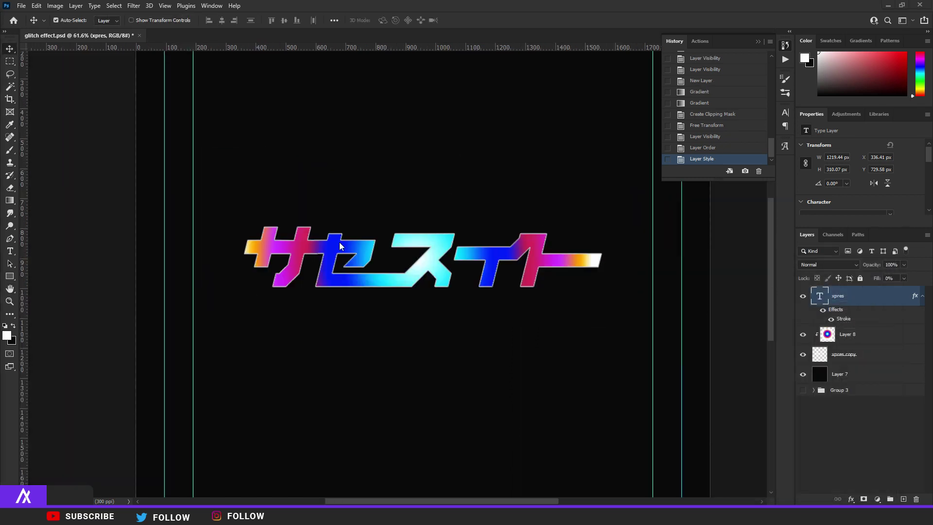
Duplicate the xpres, Layer 8 and xpres copy layers together and merge the duplicates into a single layer
shift+click(855, 357)
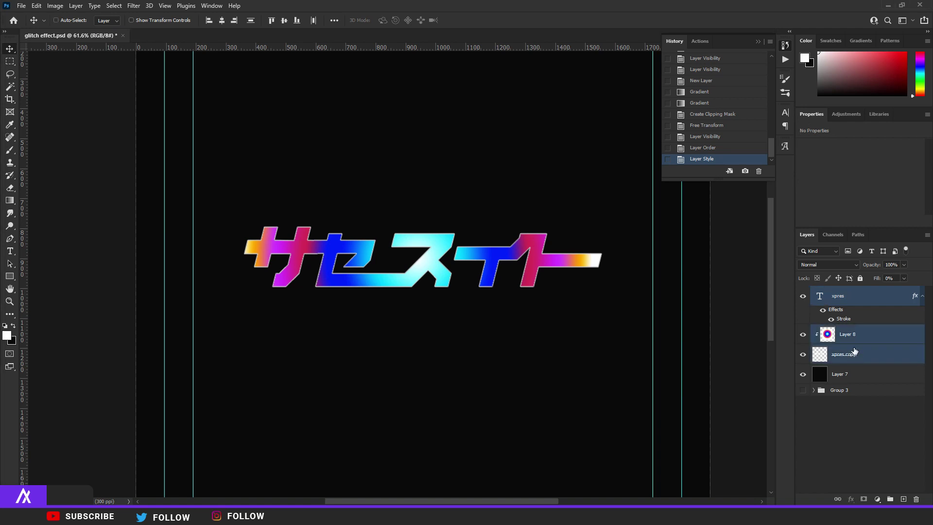
key(ctrl+j)
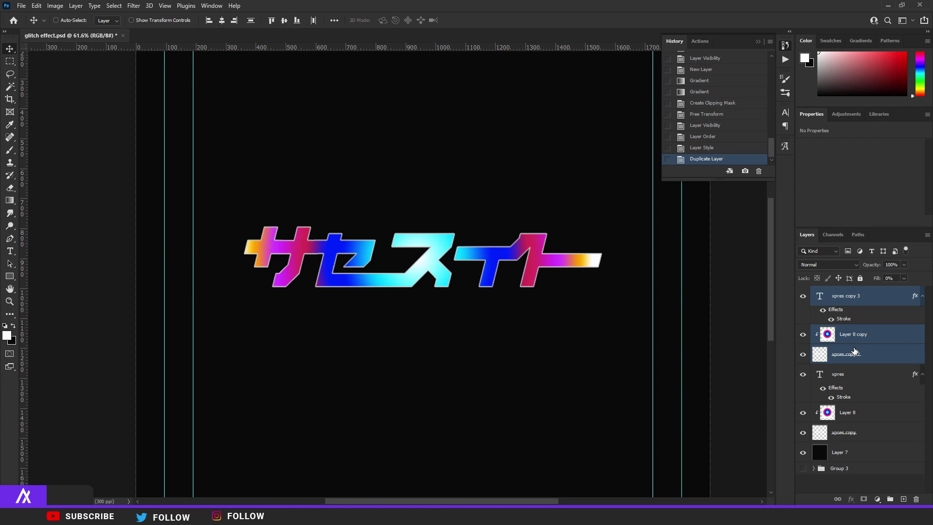
key(ctrl+e)
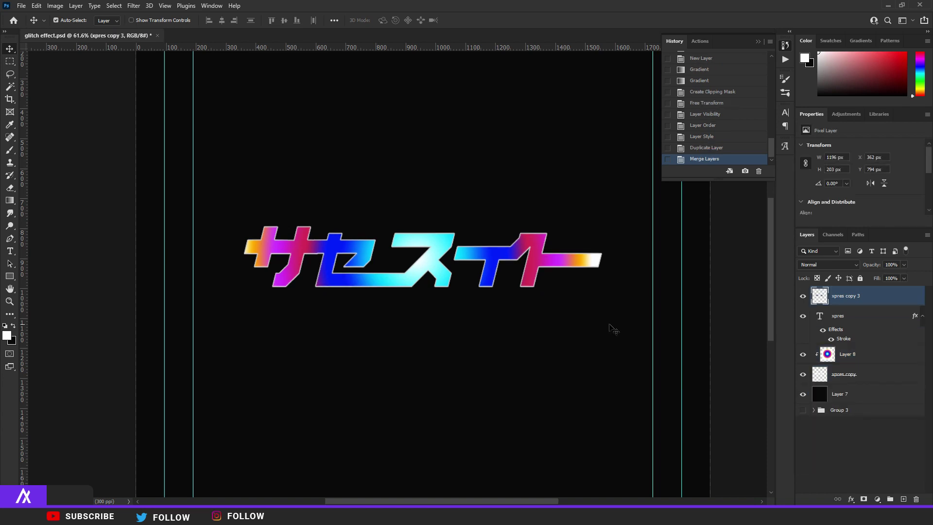
scroll(452, 258, down, 4)
scroll(437, 249, up, 5)
Move the merged lettering layer directly below xpres copy and scale it up slightly from its centre to 1224 px wide
drag(854, 302, 870, 383)
scroll(486, 253, down, 2)
scroll(434, 273, up, 5)
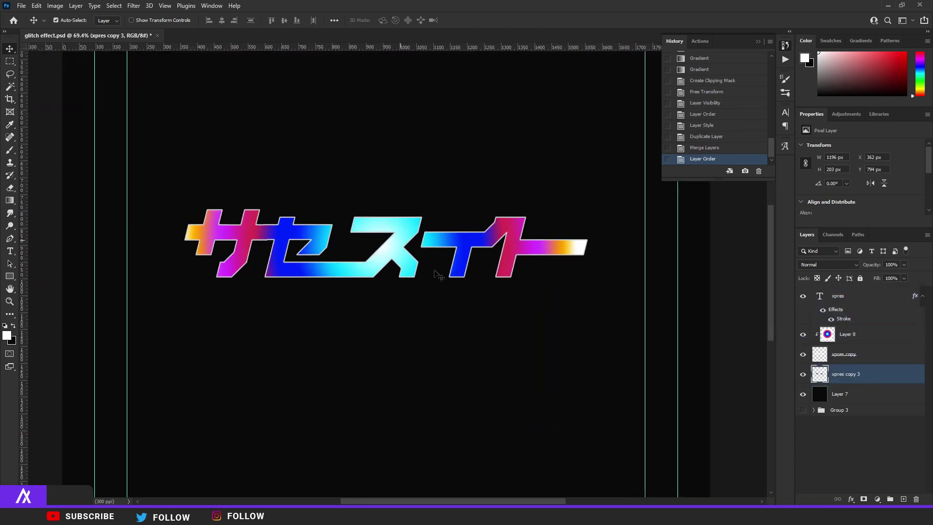
key(ctrl+t)
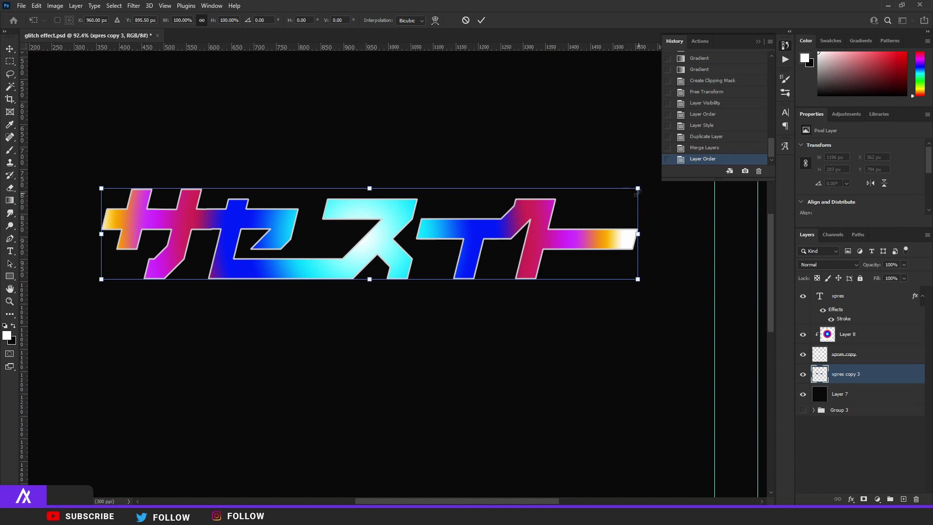
drag(636, 191, 644, 187)
key(Return)
Try switching off the R, G and B blending channels on xpres copy 3 in turn, and apply it with only G disabled
scroll(564, 340, up, 3)
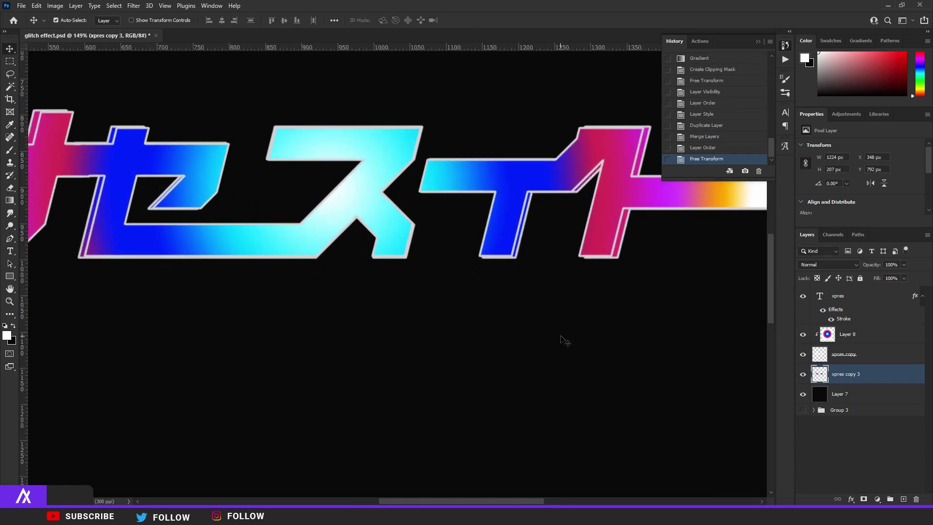
double_click(889, 379)
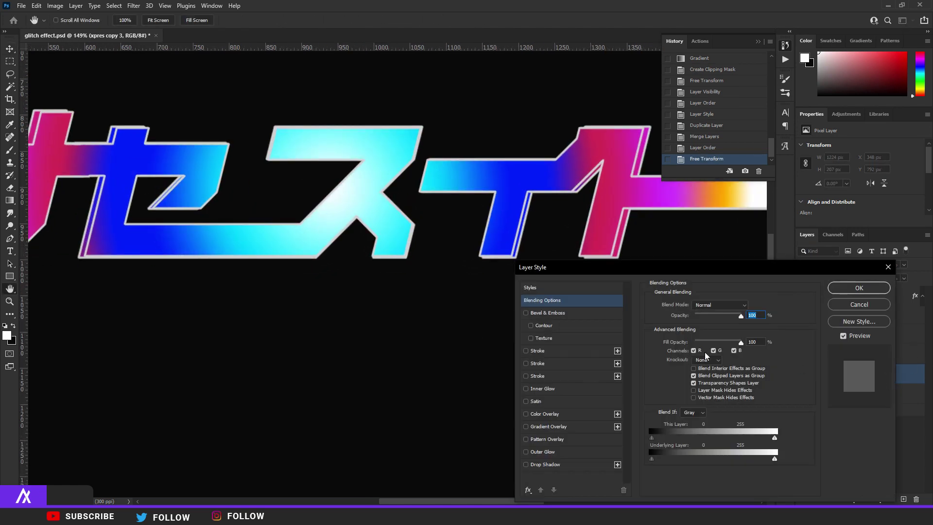
click(713, 351)
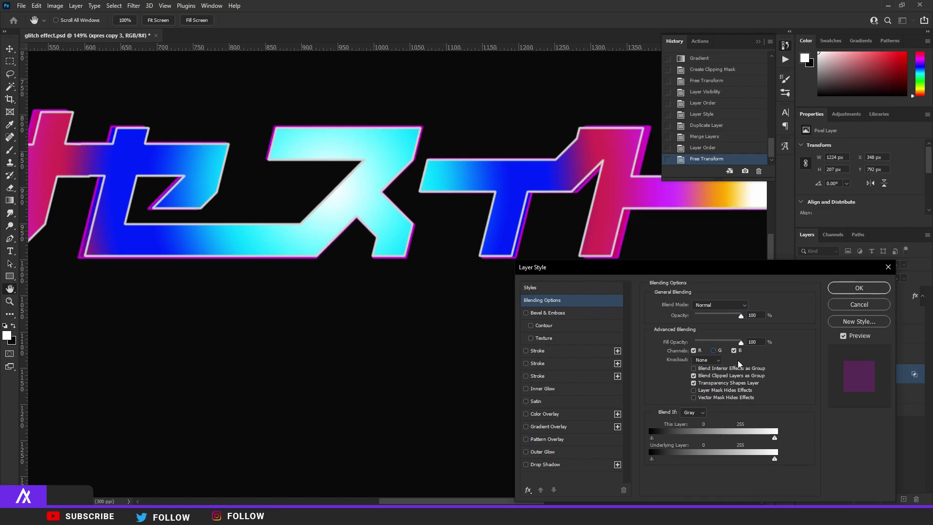
click(713, 351)
click(694, 351)
click(694, 351)
click(739, 351)
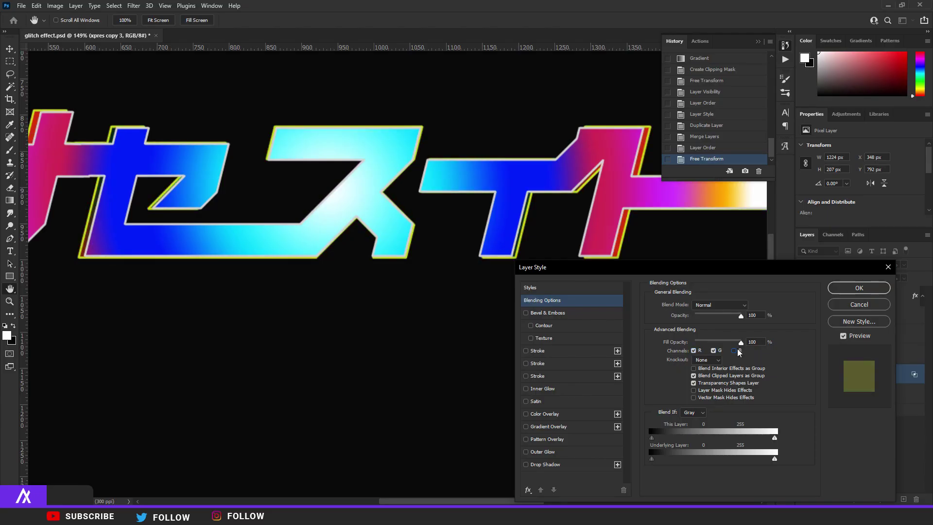
click(735, 350)
click(714, 351)
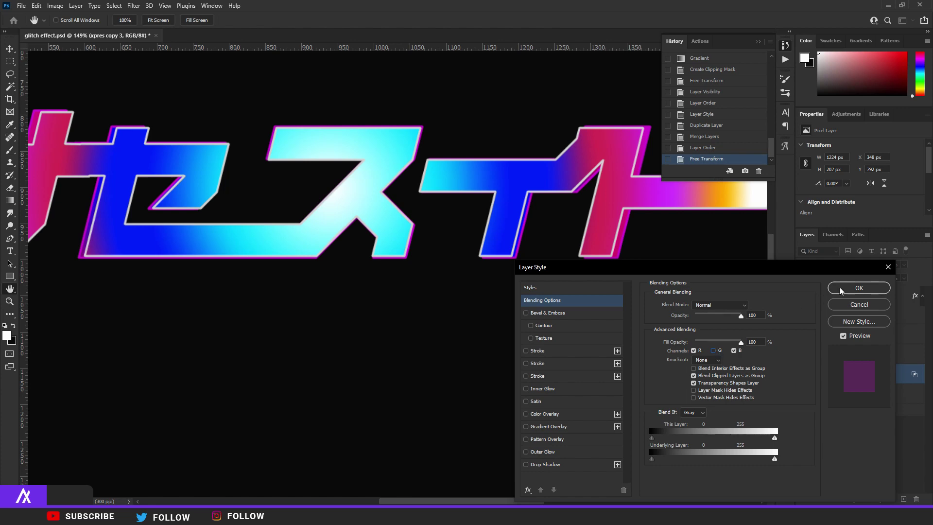
click(841, 289)
key(v)
scroll(590, 267, down, 3)
scroll(659, 260, up, 4)
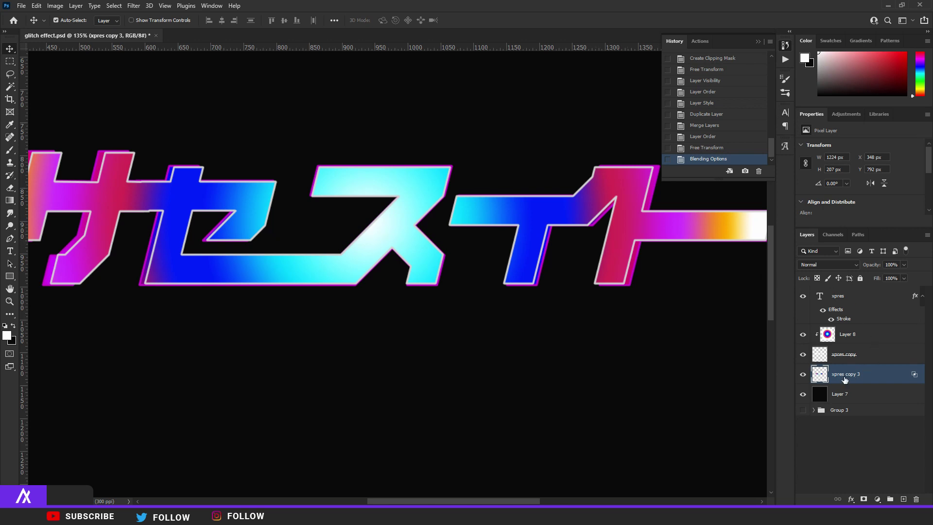
Duplicate xpres copy 3 and turn the duplicate into an outline with 0% fill opacity and a stroke
key(ctrl+j)
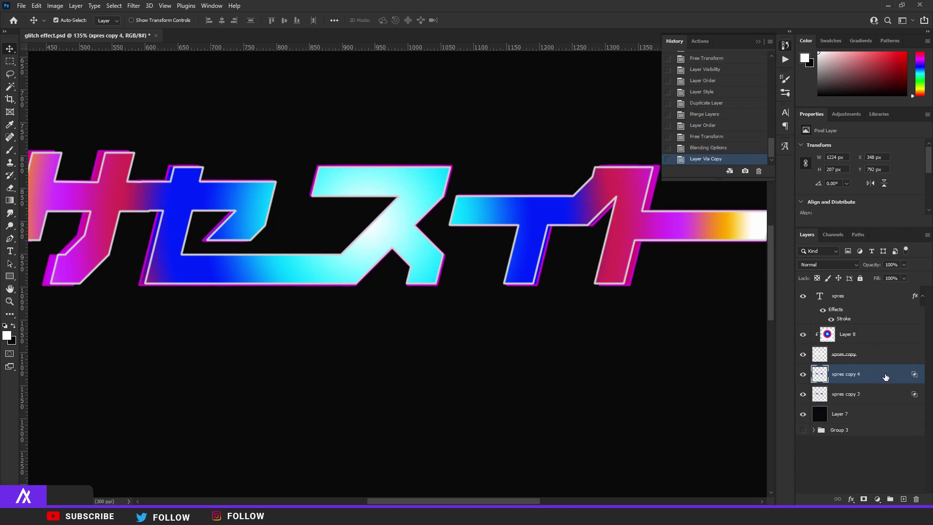
double_click(885, 377)
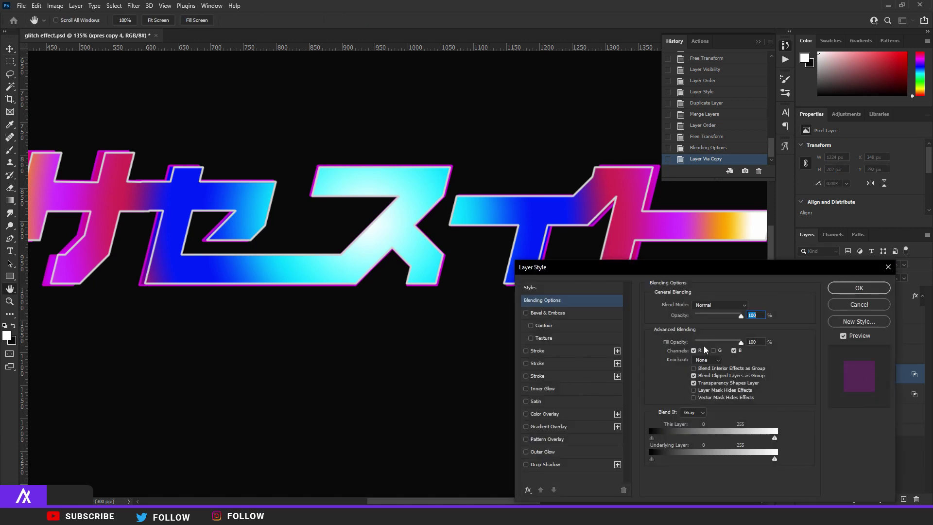
drag(704, 345, 662, 339)
click(558, 353)
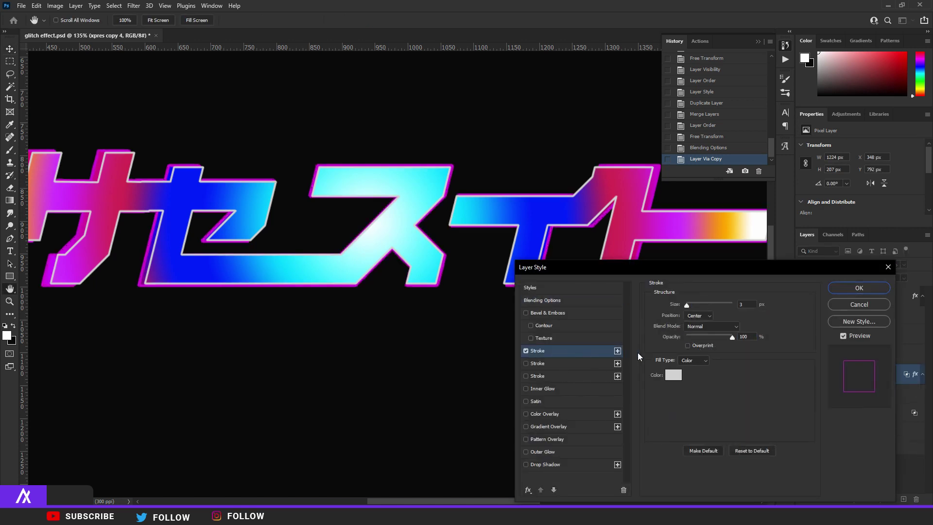
Set the outline copy's stroke to blue 2222e1 at 2 px and apply the layer style
click(673, 374)
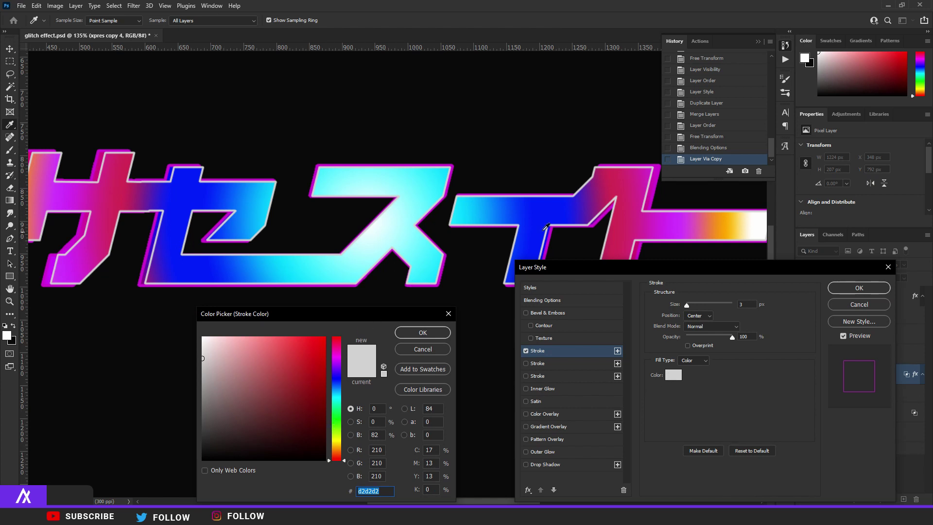
click(550, 209)
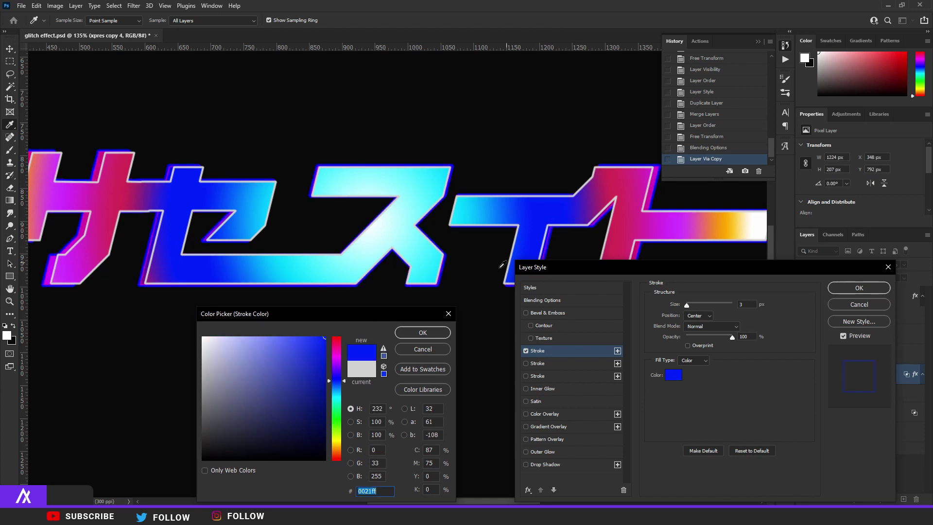
click(578, 207)
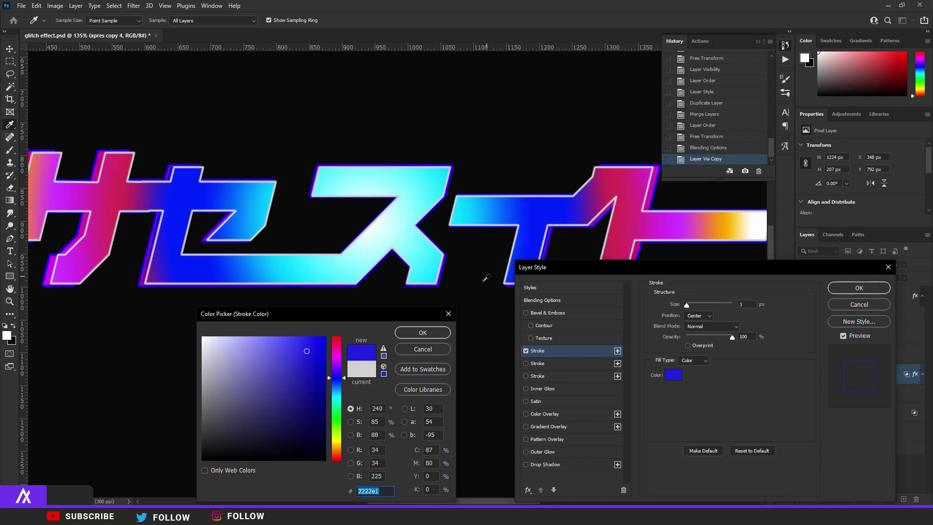
click(423, 332)
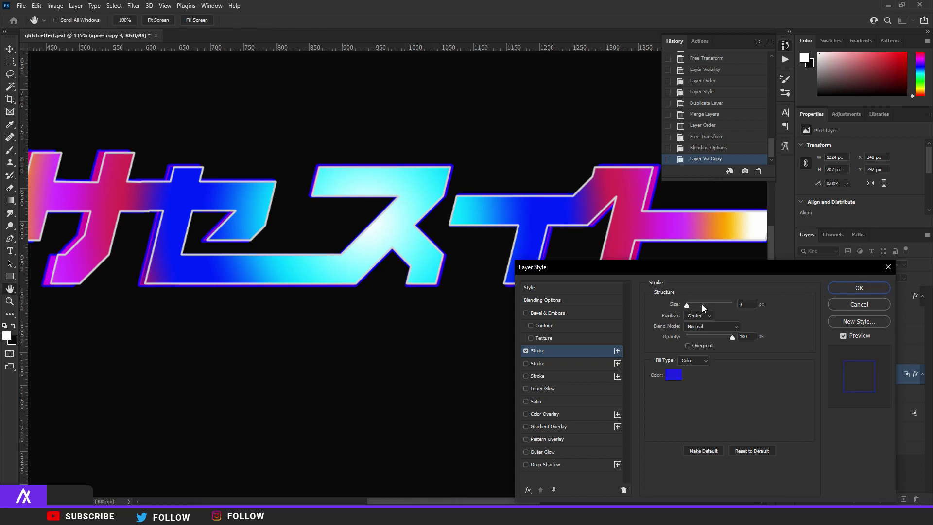
drag(746, 304, 710, 304)
text(2)
click(835, 289)
Scale the blue outline copy from its centre to about 103%, making it 1262 px wide and 213 px high
key(ctrl+0)
key(ctrl+t)
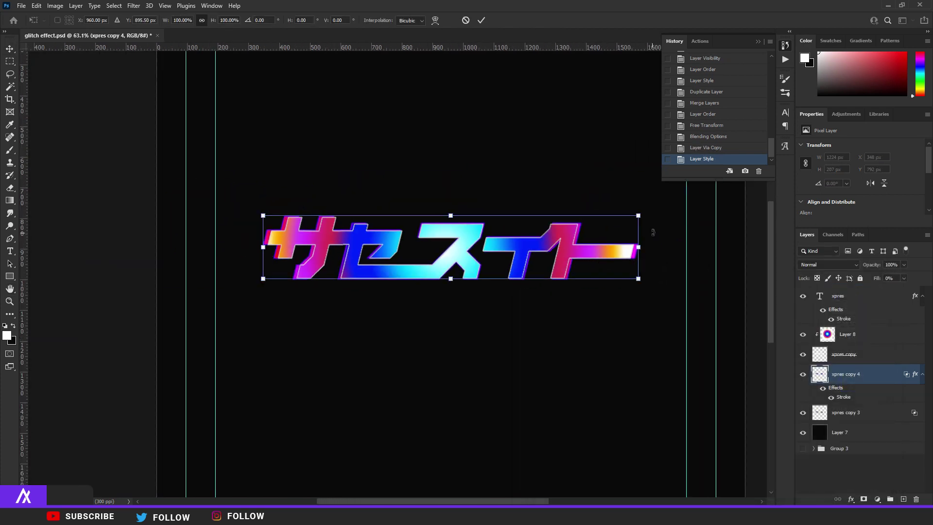
drag(638, 215, 645, 213)
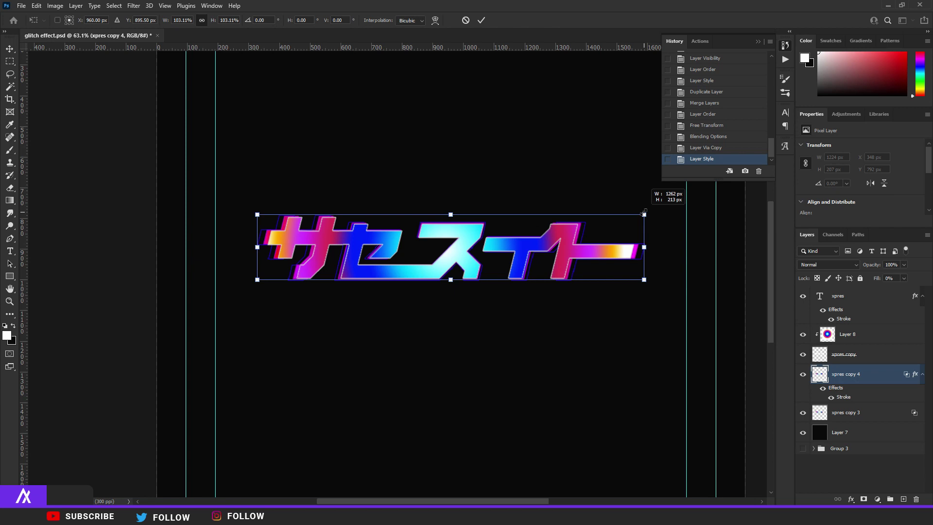
key(Return)
alt+scroll(558, 261, up, 5)
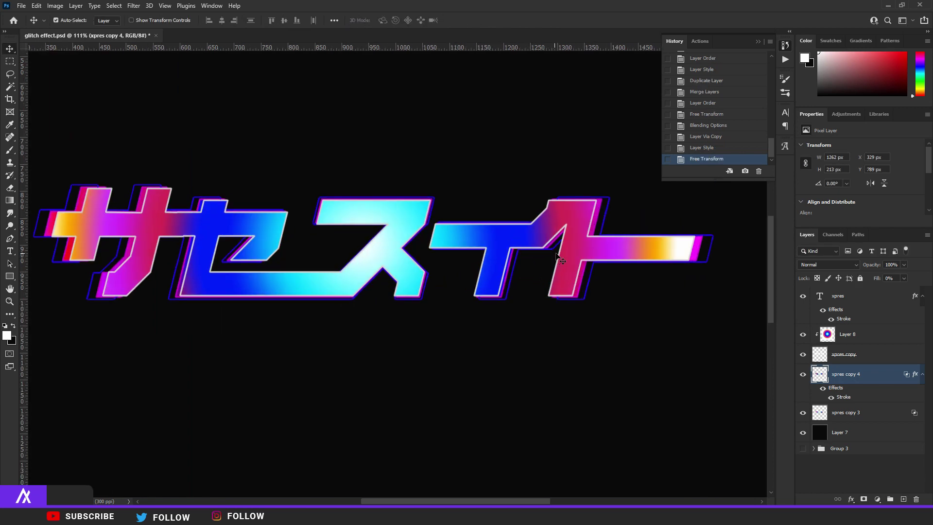
alt+scroll(561, 261, down, 6)
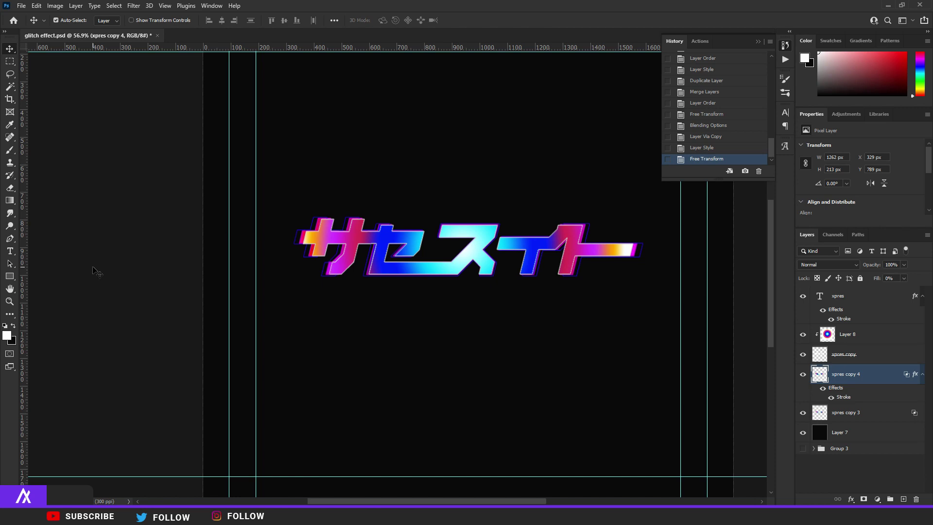
alt+scroll(652, 264, up, 6)
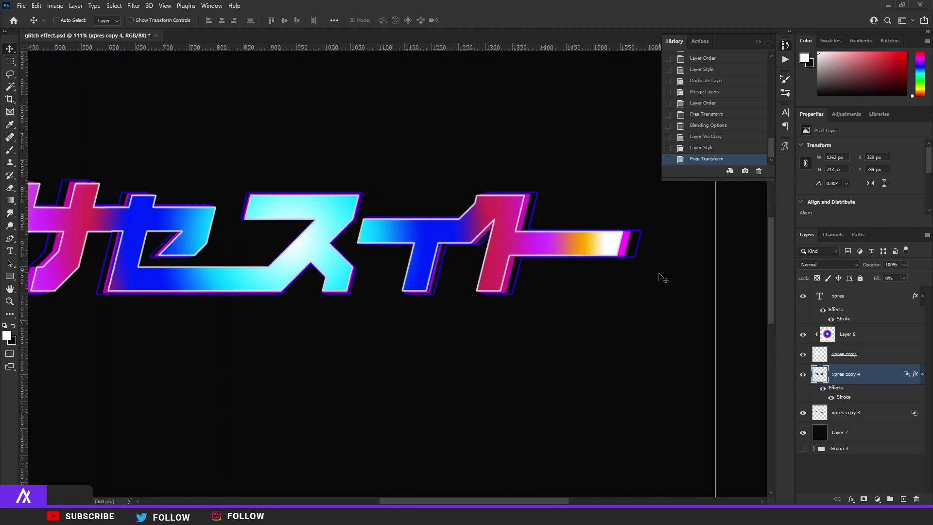
Duplicate the blue outline four times, scaling each copy slightly larger than the last until the outermost is 1468 px wide
key(ctrl+j)
alt+scroll(627, 287, down, 3)
key(ctrl+t)
drag(632, 228, 637, 224)
key(Return)
key(ctrl+j)
key(ctrl+t)
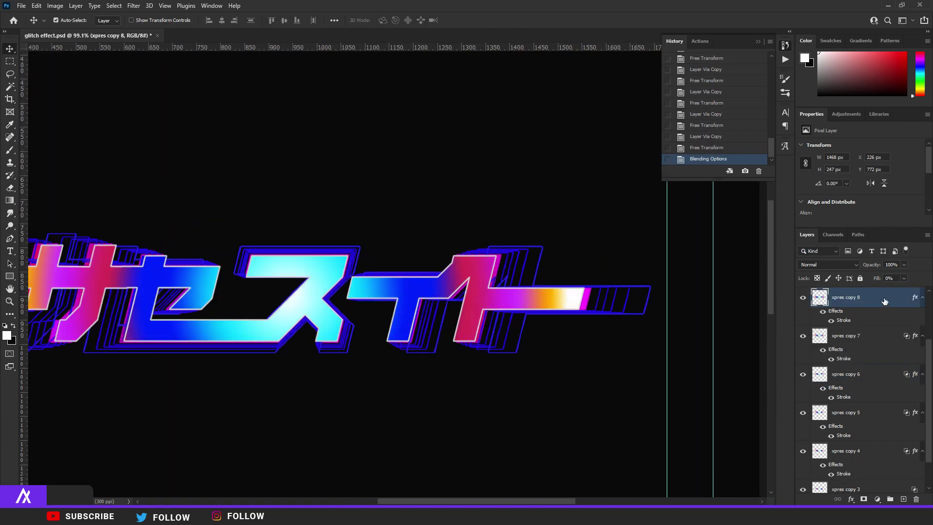
Rasterize the layer style of xpres copy 8 and exclude the blue channel in its advanced blending options
right_click(885, 301)
click(799, 250)
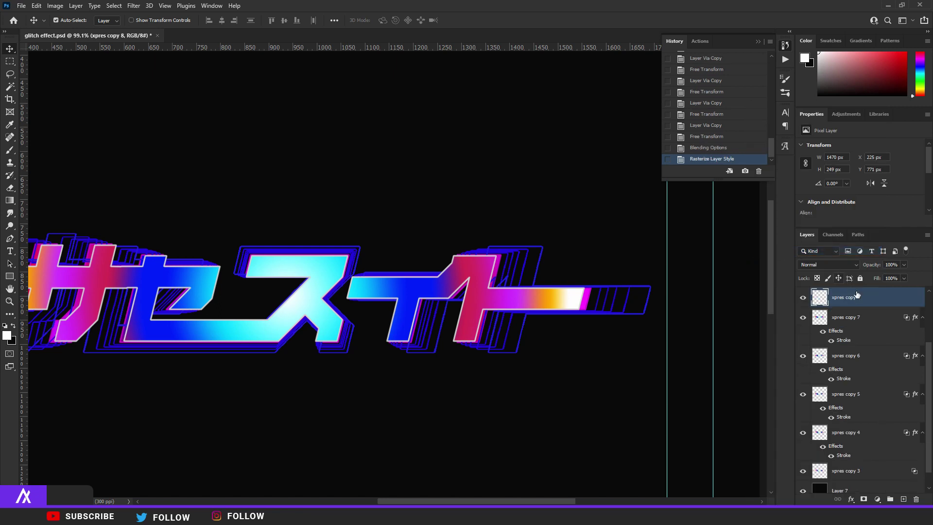
double_click(888, 305)
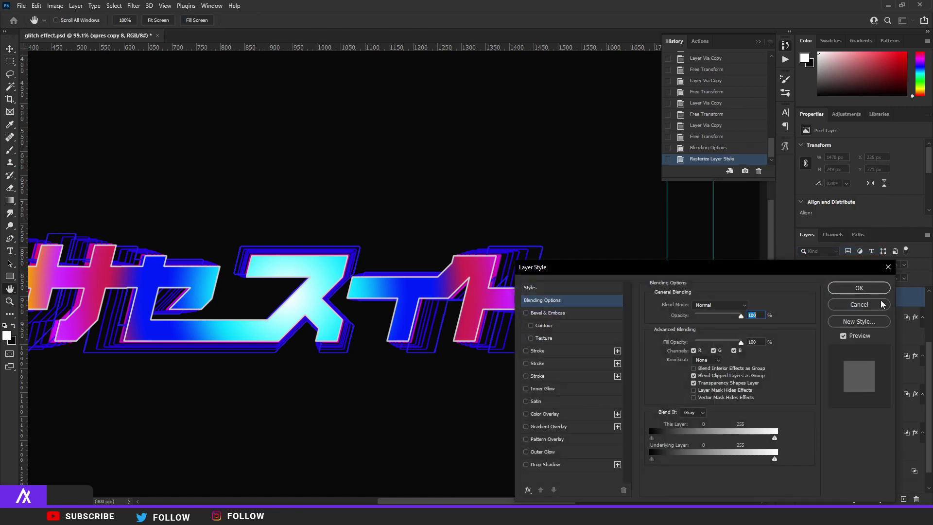
drag(650, 271, 686, 262)
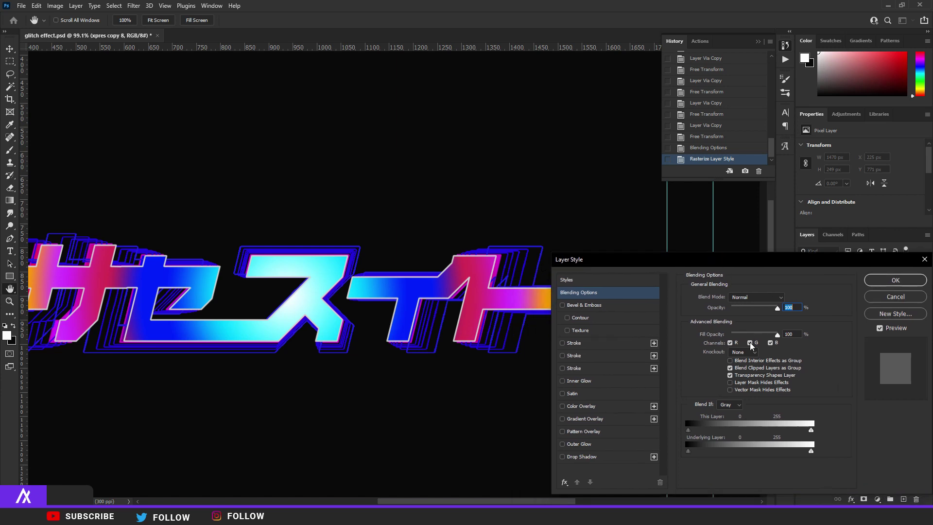
click(732, 343)
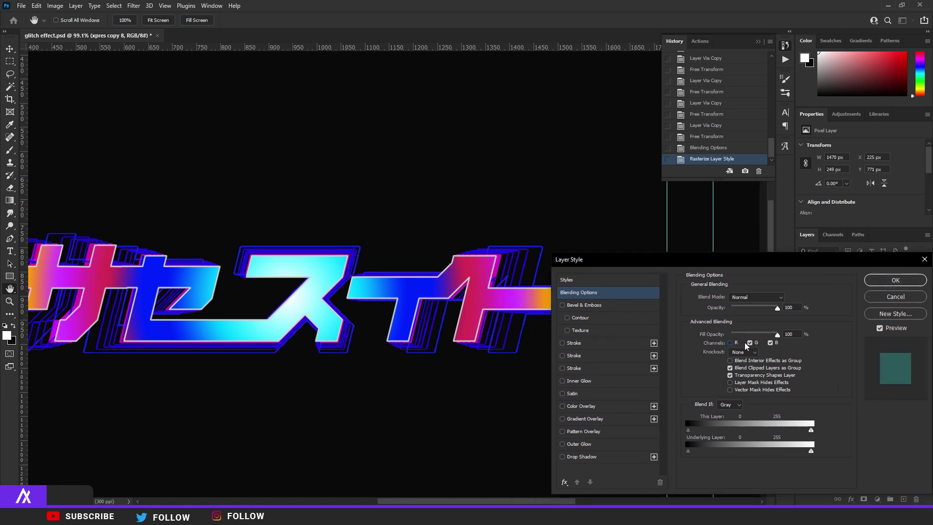
click(749, 343)
click(773, 343)
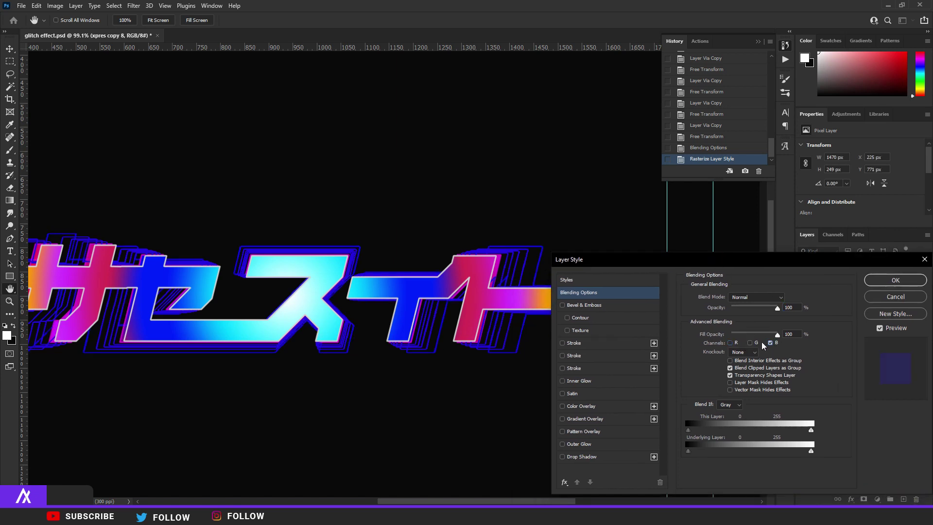
click(771, 343)
click(895, 281)
key(v)
scroll(554, 252, up, 5)
scroll(559, 239, down, 6)
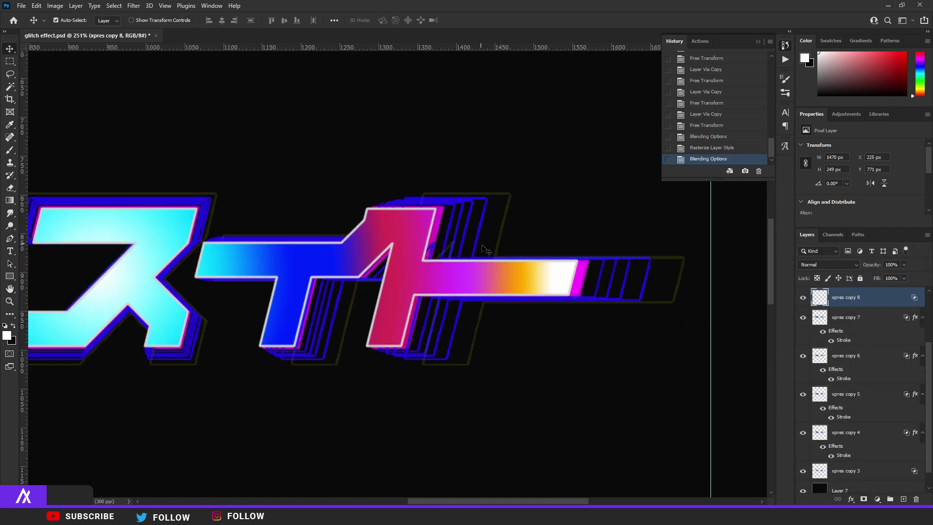
scroll(137, 288, up, 3)
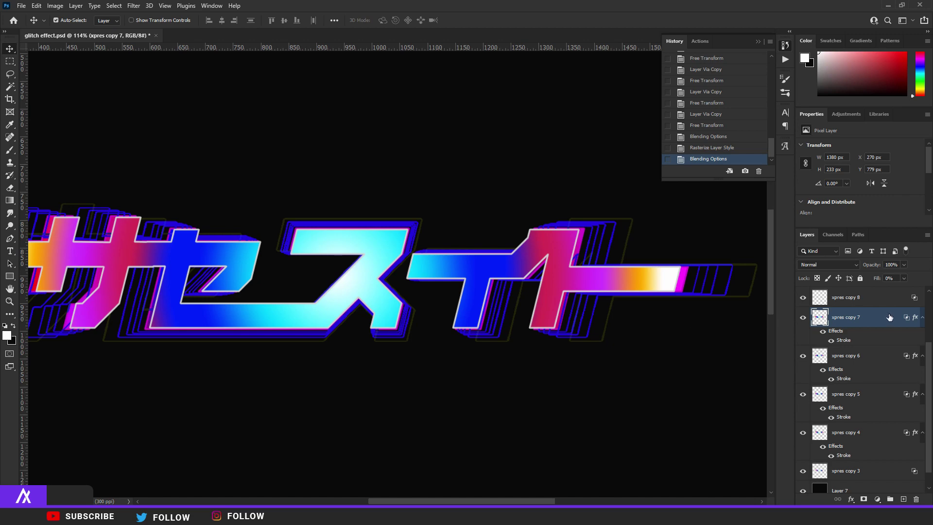
Rasterize the layer style of xpres copy 7 and open its blending options
right_click(875, 322)
click(777, 251)
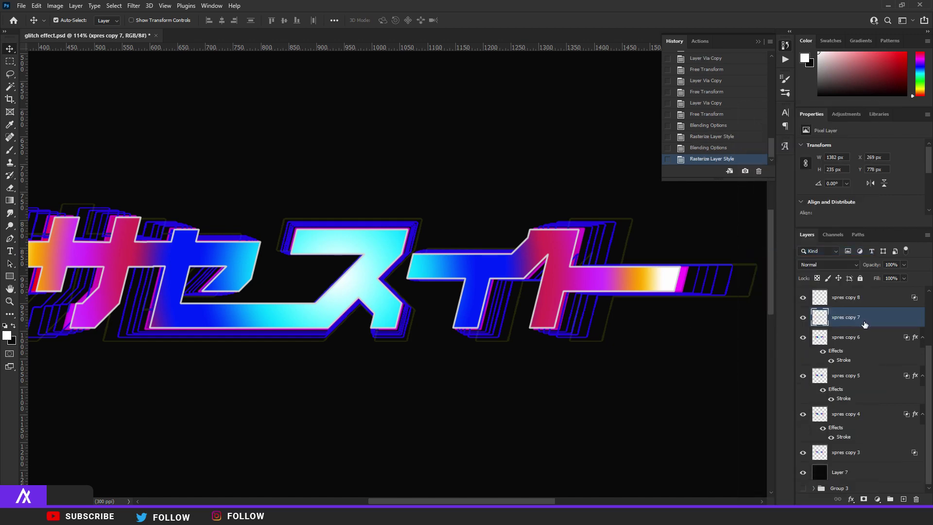
double_click(883, 319)
click(883, 318)
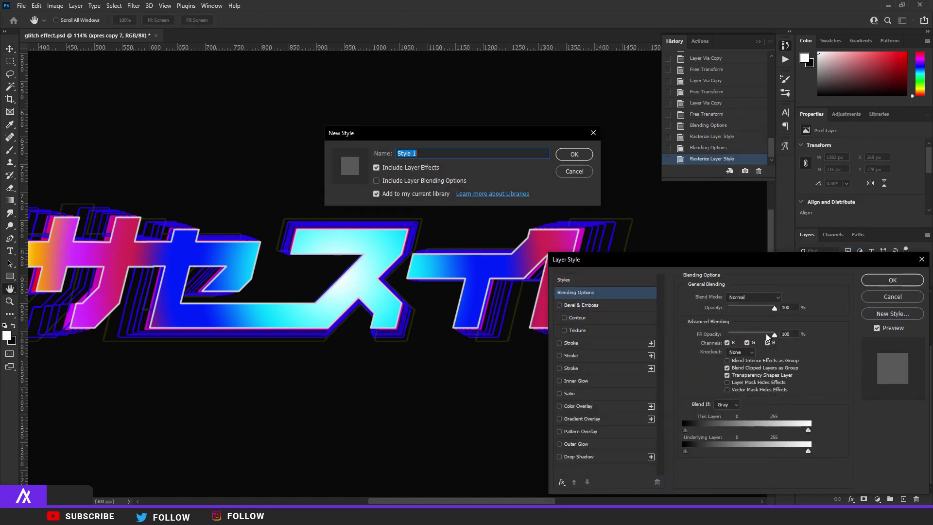
click(570, 176)
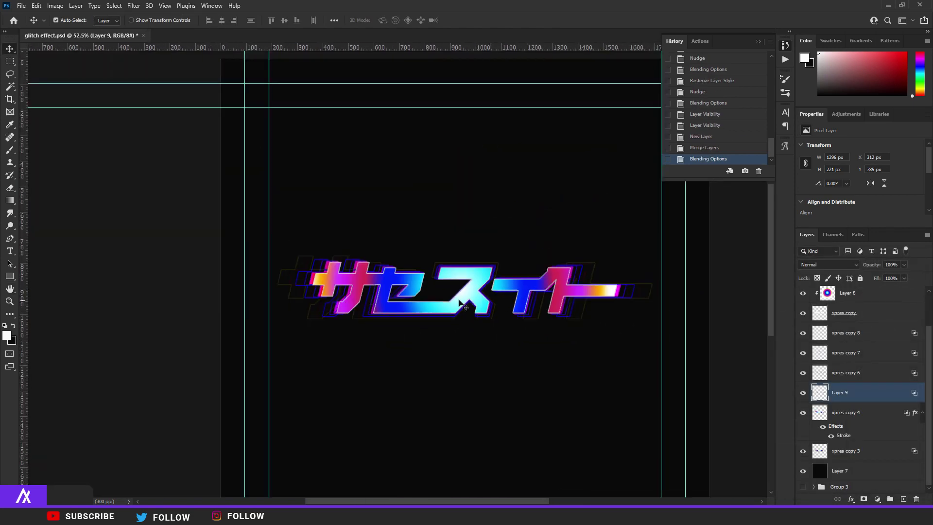
Duplicate all layers from xpres copy 3 up to the xpres text layer and merge the duplicates into one layer
drag(305, 312, 348, 319)
drag(516, 308, 461, 322)
drag(665, 316, 714, 319)
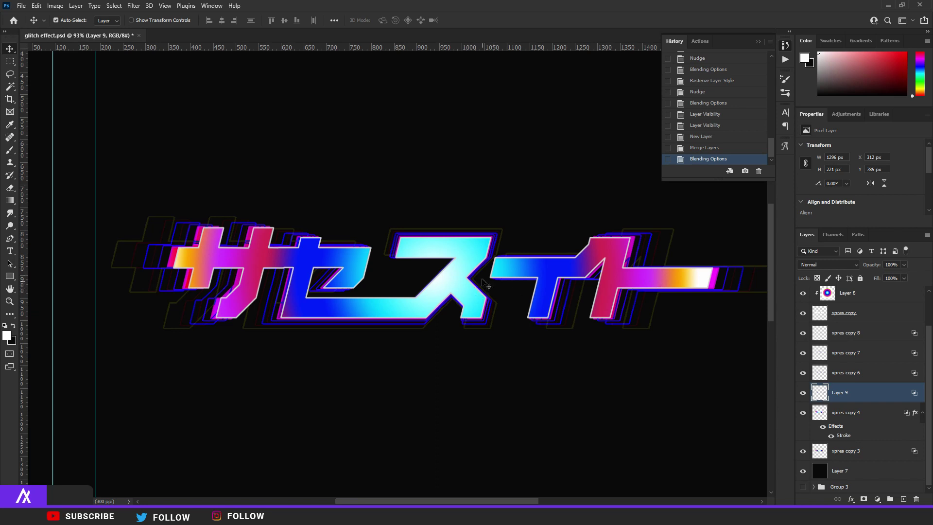
click(866, 452)
scroll(868, 413, up, 2)
shift+click(859, 306)
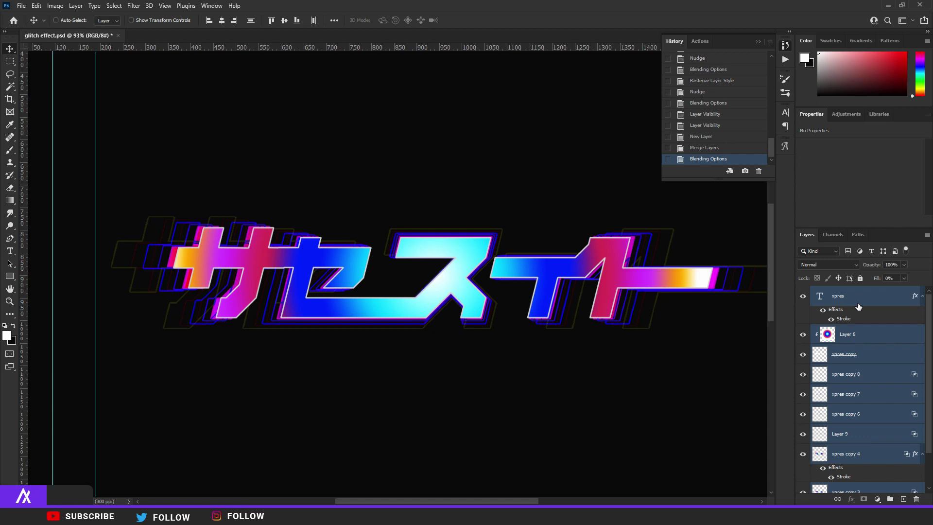
key(ctrl+j)
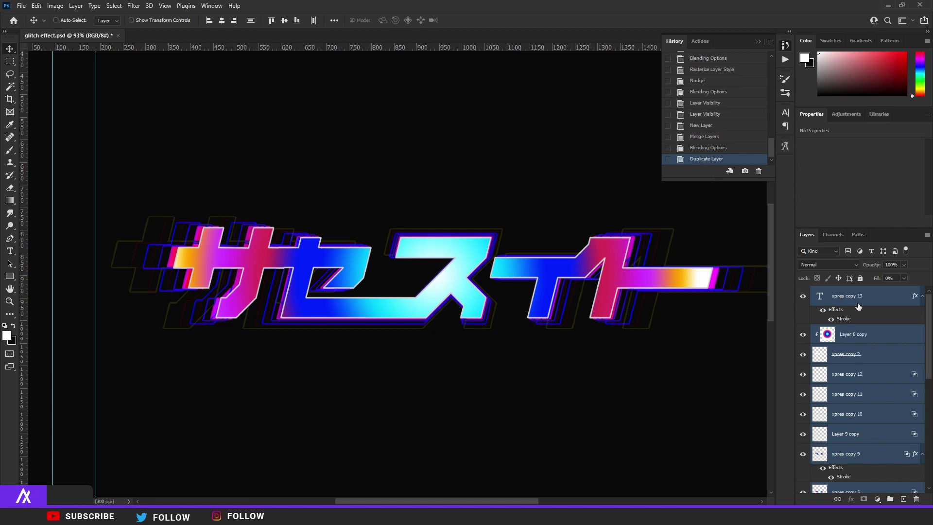
key(ctrl+e)
Scale the merged copy from its centre to about 1564 × 265 px and place it directly above Layer 7
scroll(469, 291, down, 3)
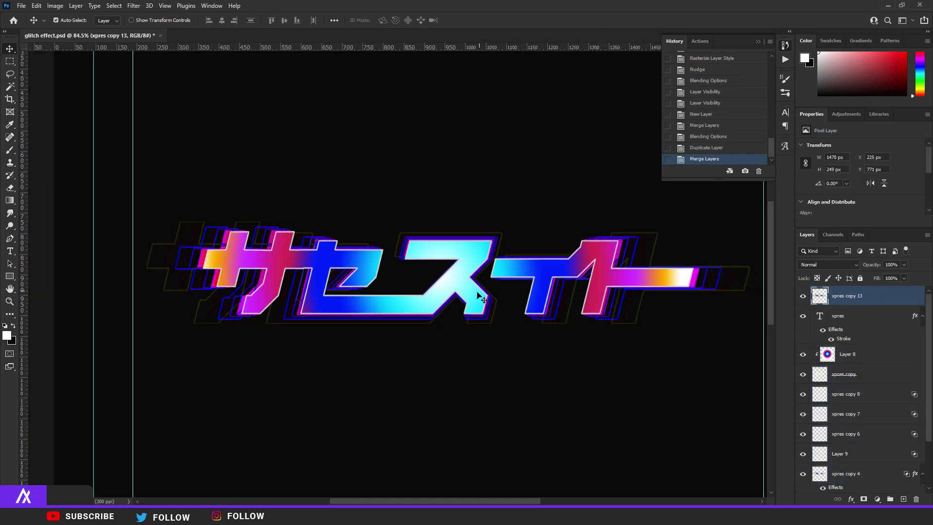
key(ctrl+t)
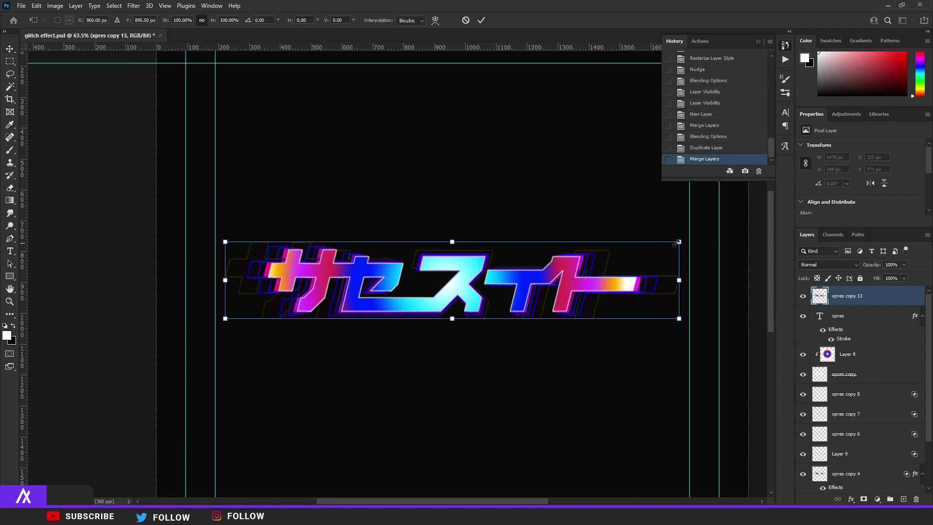
drag(679, 241, 690, 240)
key(Return)
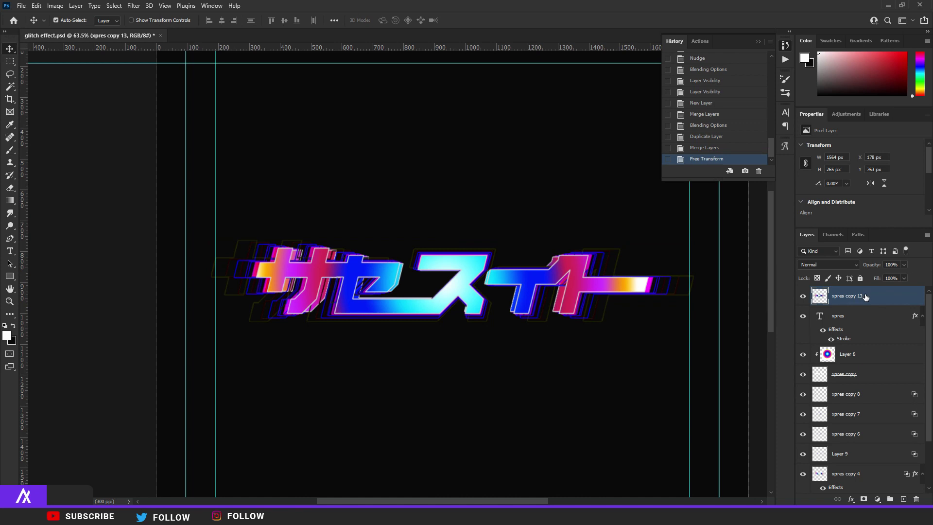
drag(865, 298, 869, 483)
scroll(615, 338, up, 4)
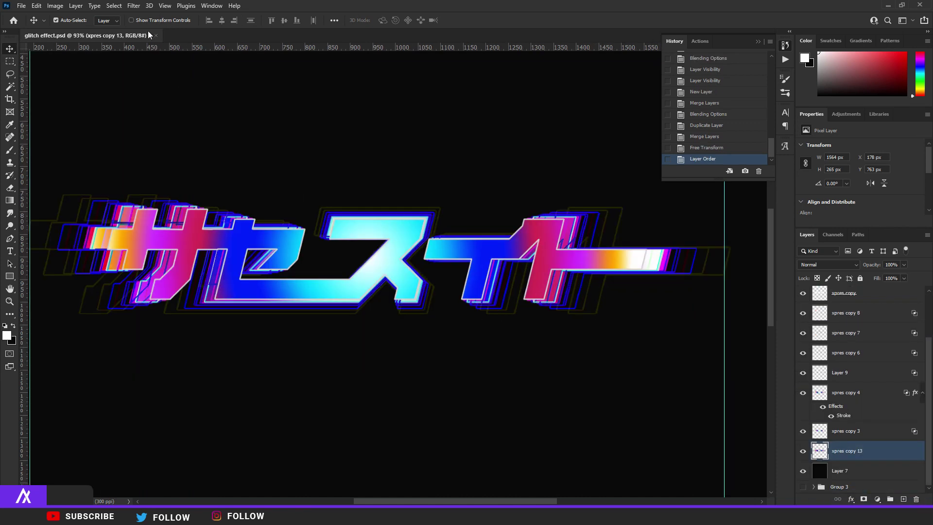
Apply a Radial Blur to xpres copy 13 with the Zoom method, amount 58 and Best quality
click(133, 5)
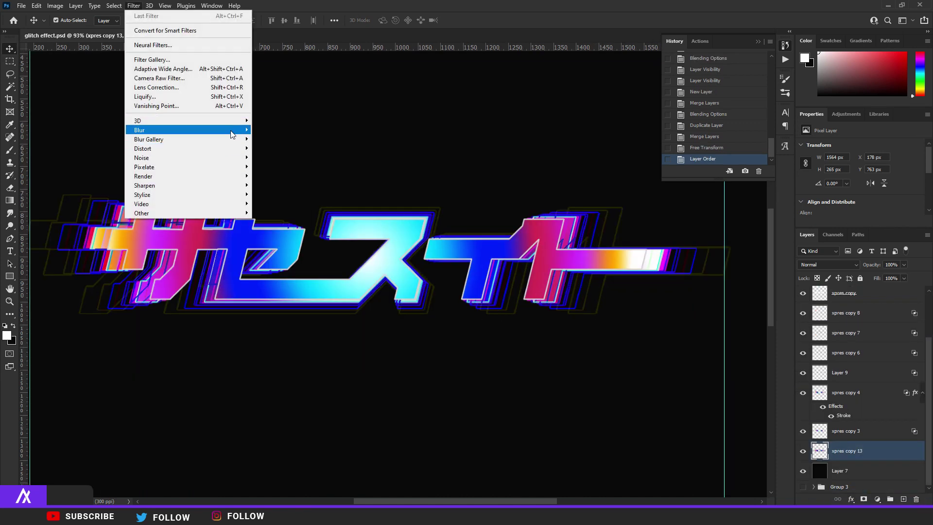
mouse_move(233, 135)
click(277, 193)
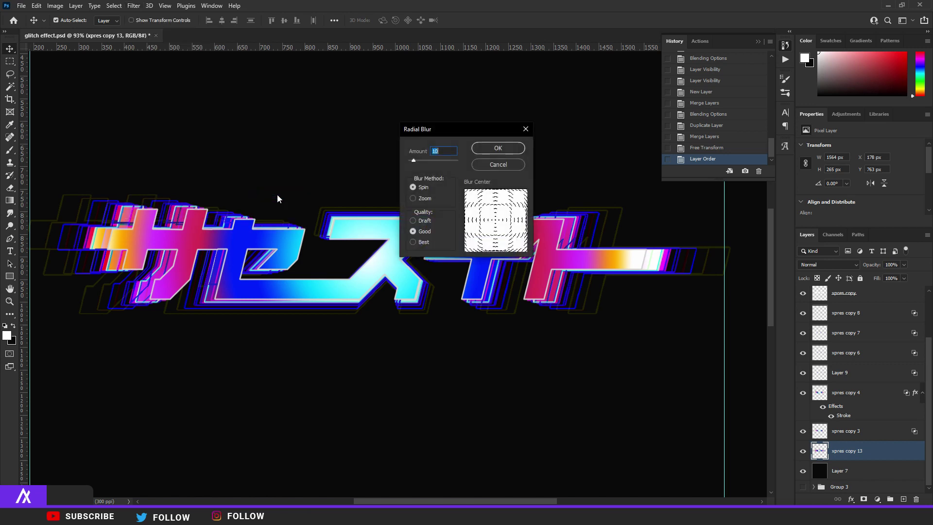
click(413, 199)
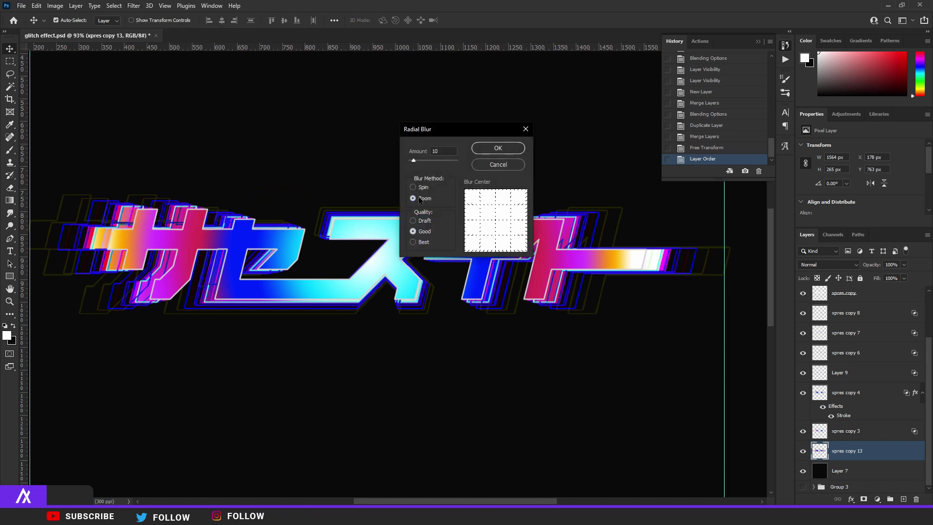
click(436, 160)
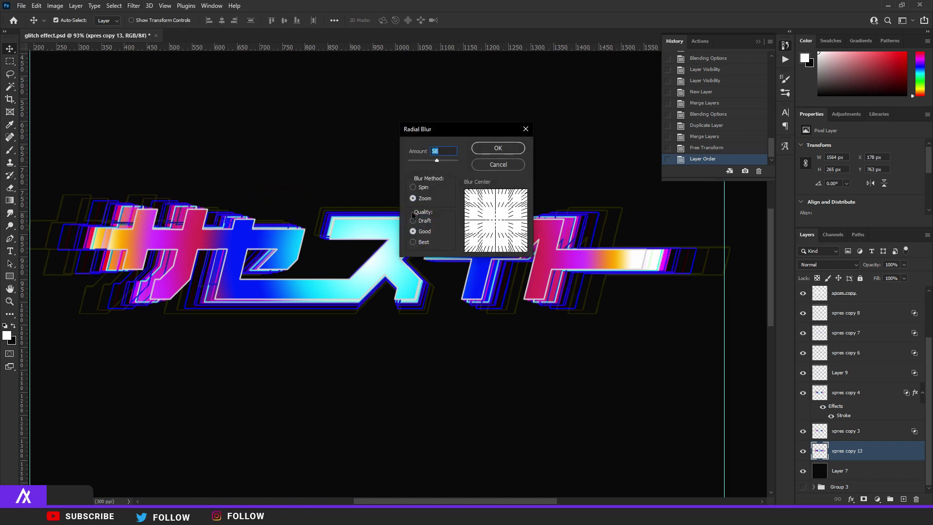
click(413, 242)
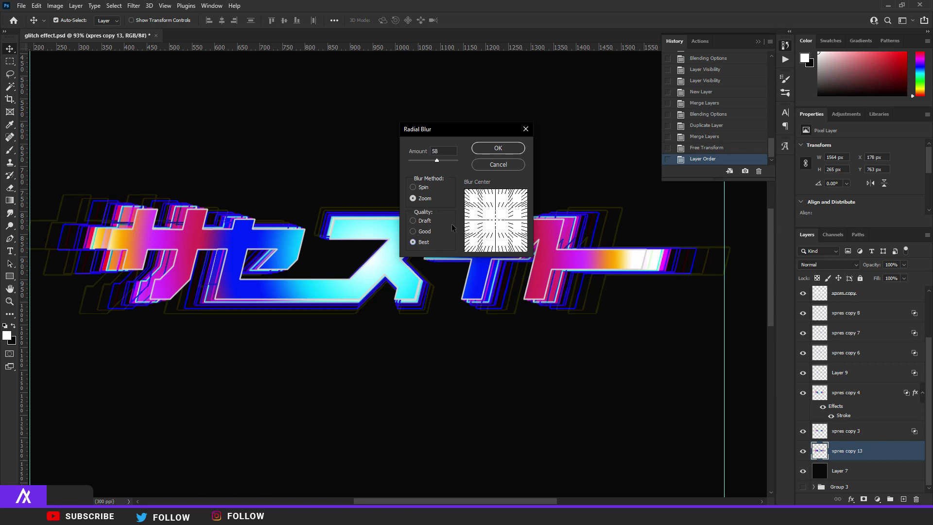
click(513, 150)
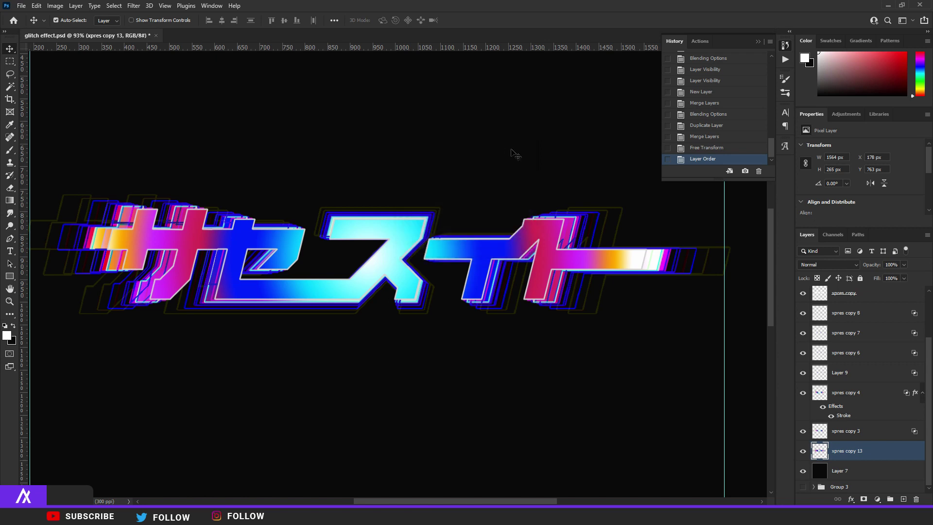
scroll(516, 154, down, 1)
scroll(594, 222, up, 2)
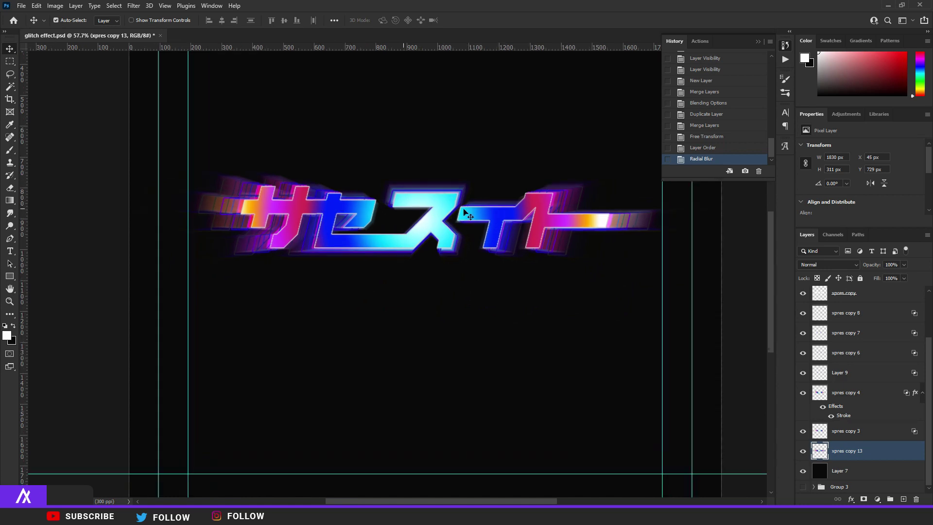
Set the blurred xpres copy 13 layer to Screen blending at 68% opacity
click(829, 264)
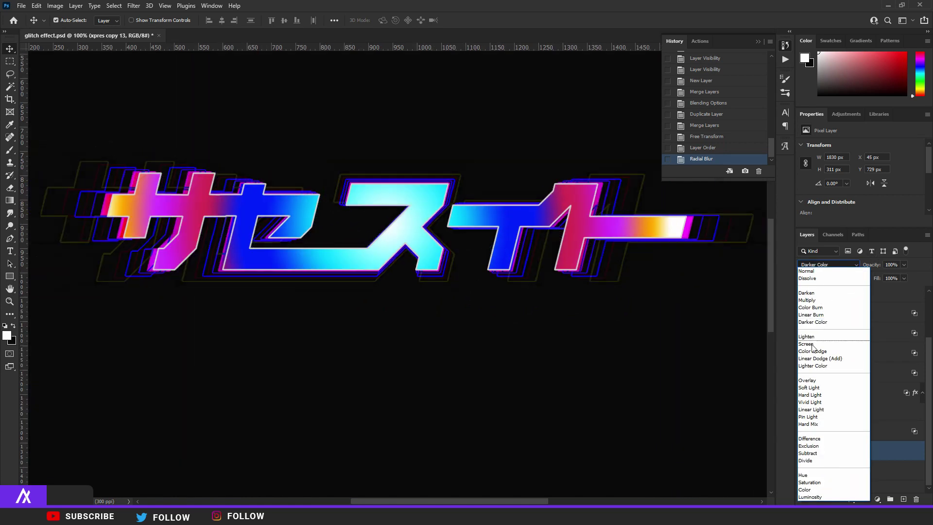
click(812, 345)
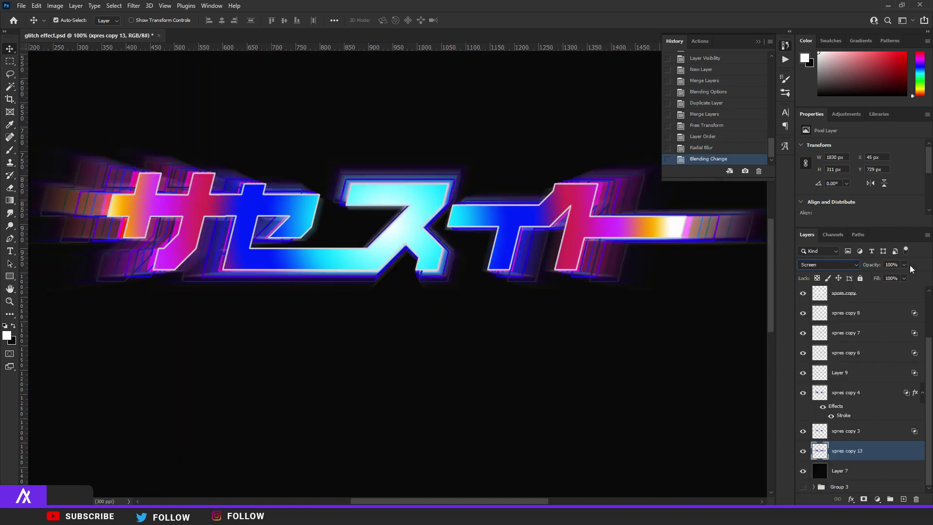
click(890, 274)
scroll(703, 288, down, 2)
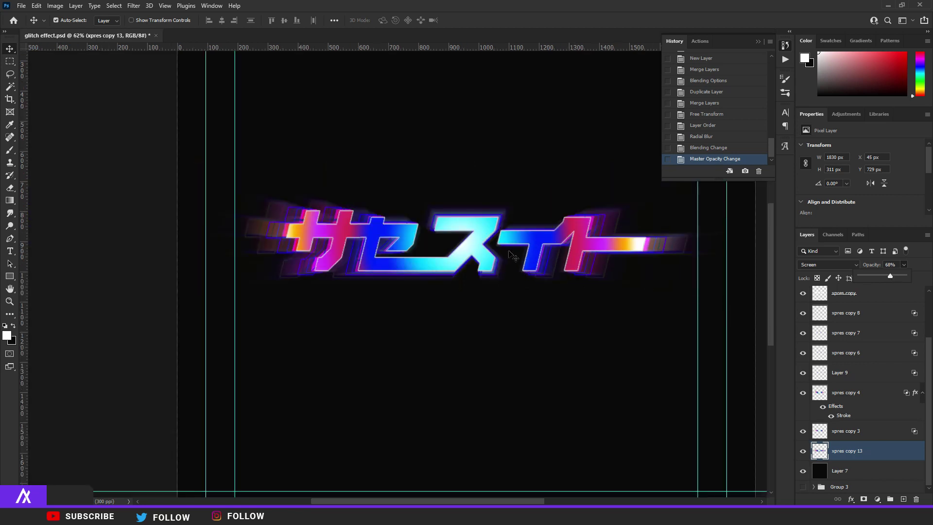
Add a new layer above the xpres text layer and size the soft brush to 525 px
scroll(875, 306, up, 2)
click(872, 297)
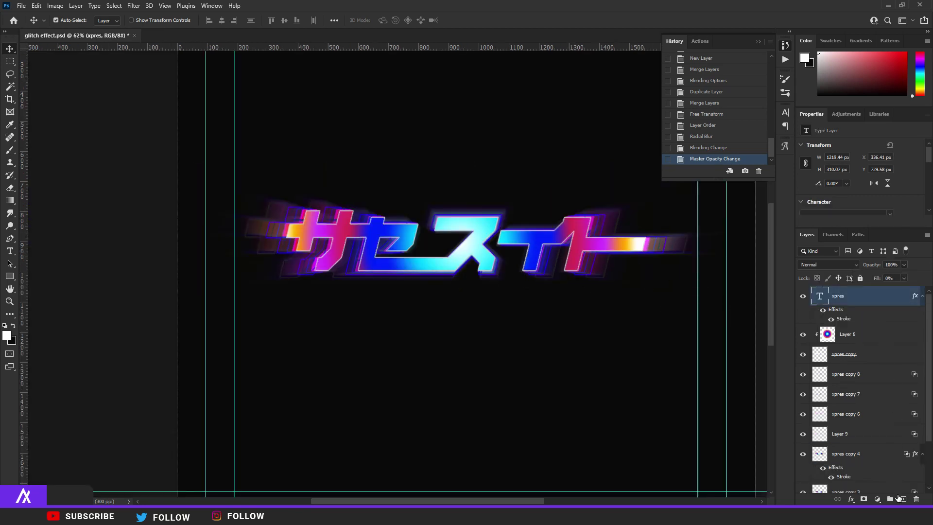
click(904, 499)
click(11, 151)
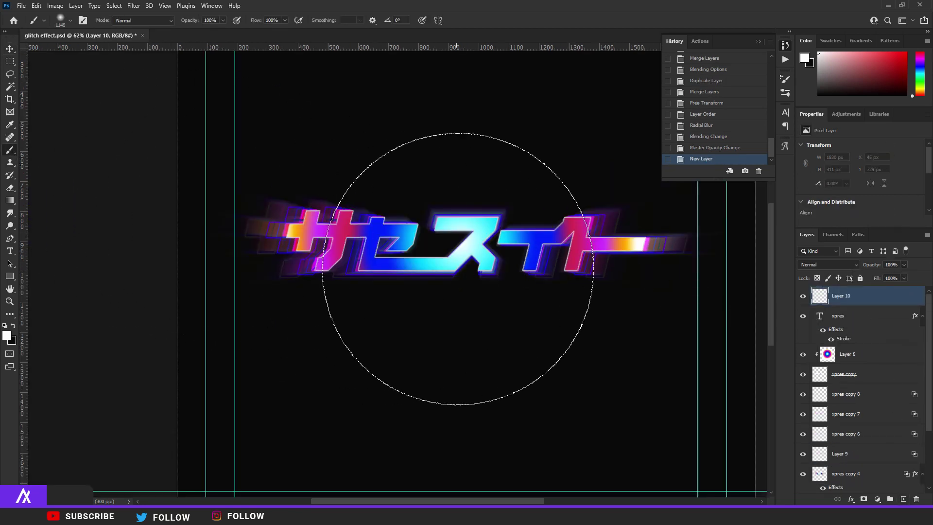
drag(512, 241, 508, 240)
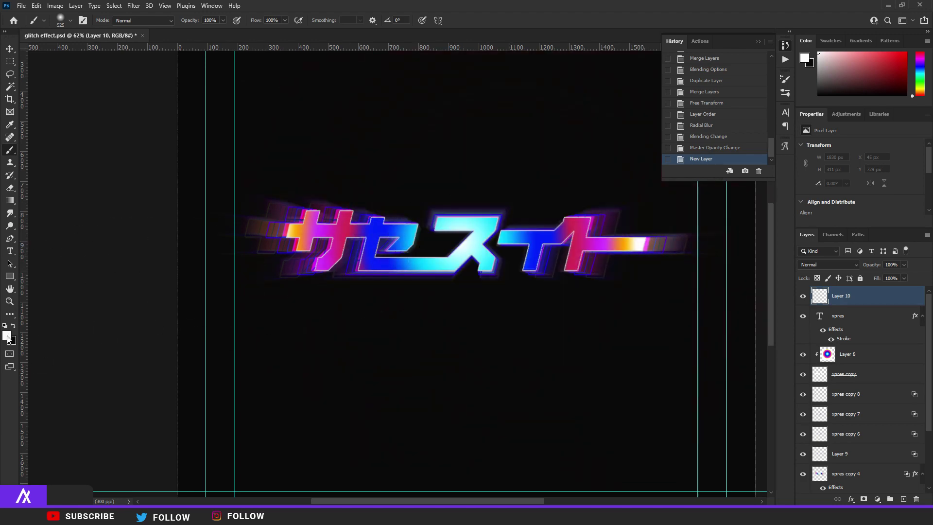
Sample cyan from the lettering and paint two 298 px soft glows at the ス character's upper-right and lower-left corners
click(7, 335)
click(486, 240)
click(423, 333)
scroll(498, 228, up, 3)
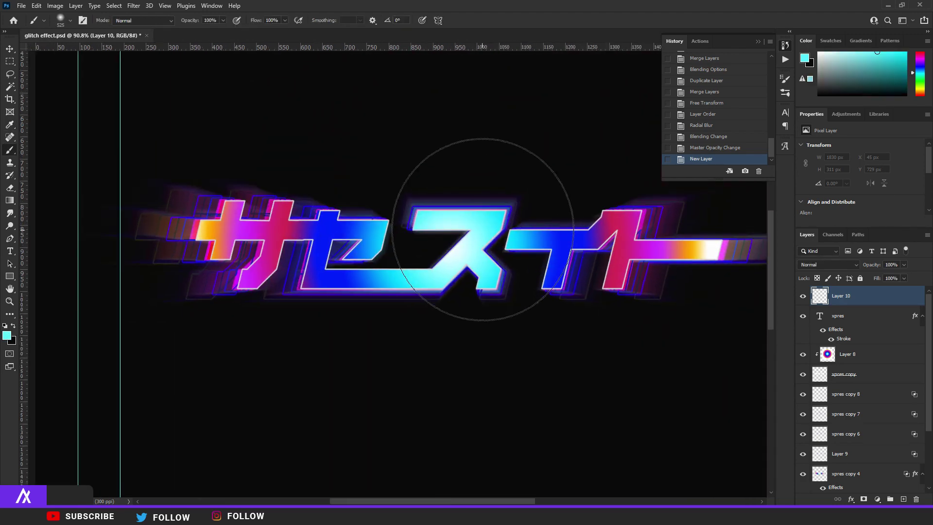
alt+right_click(484, 166)
click(502, 221)
click(427, 290)
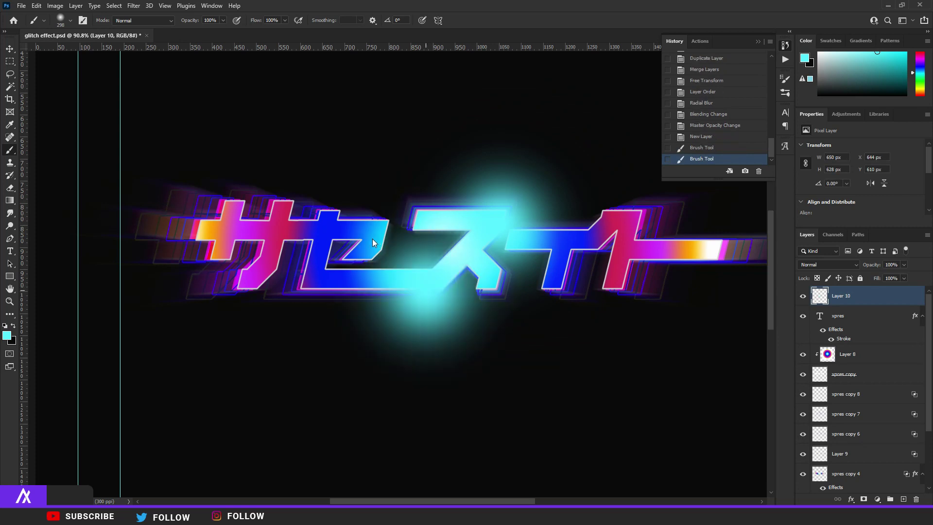
Set the foreground colour to orange fd9c07 and paint two glows around the first character and one on the last character's tail
click(8, 335)
click(333, 440)
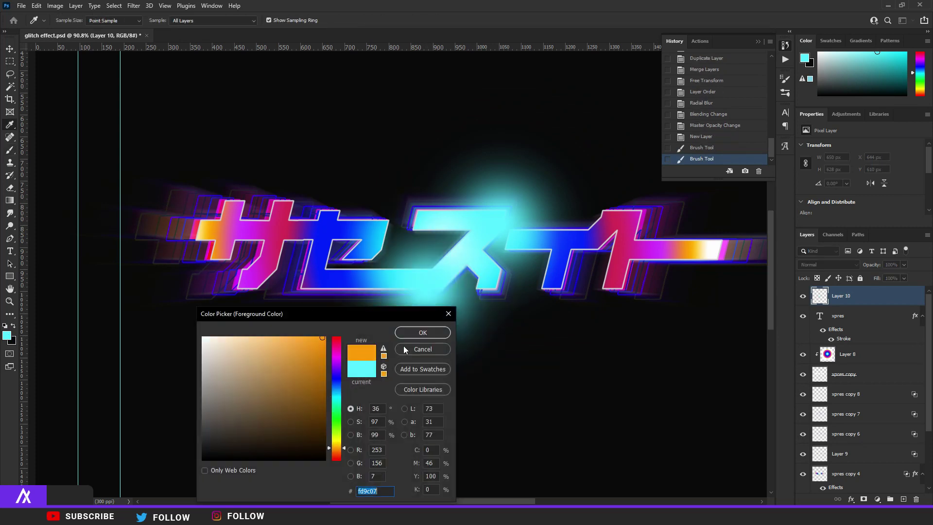
click(423, 333)
click(183, 208)
click(229, 279)
scroll(603, 216, down, 3)
click(695, 244)
scroll(437, 222, up, 4)
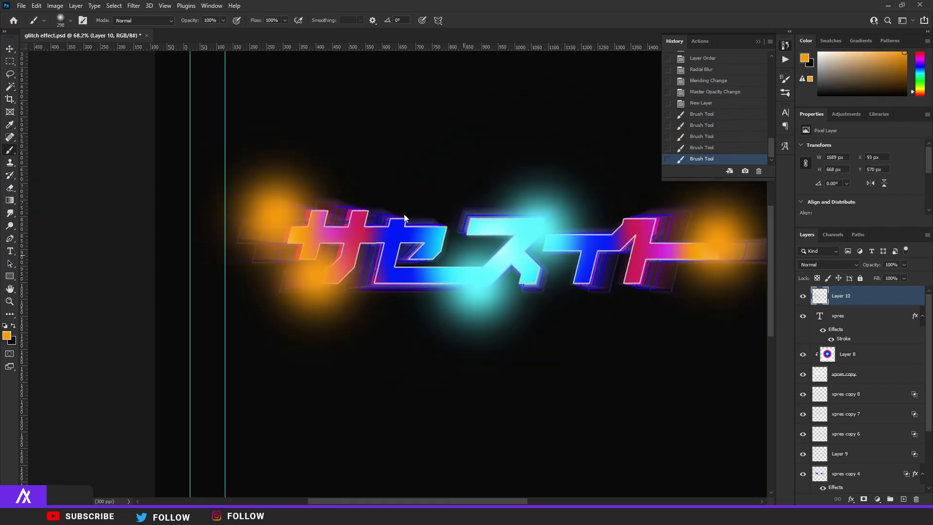
Paint crimson glows beside the first character and under the last one, and set the glow layer's blending to Screen
click(8, 337)
click(341, 228)
click(423, 333)
click(338, 243)
click(681, 294)
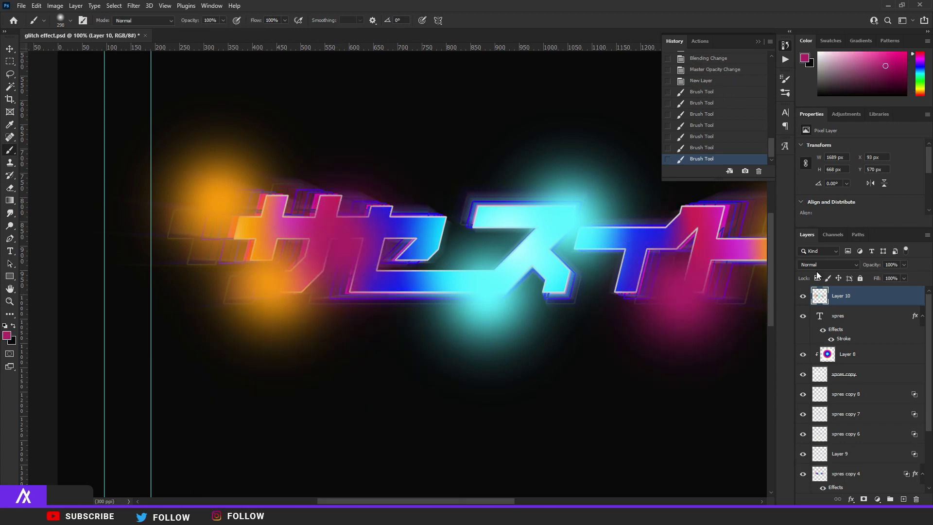
click(812, 265)
click(839, 333)
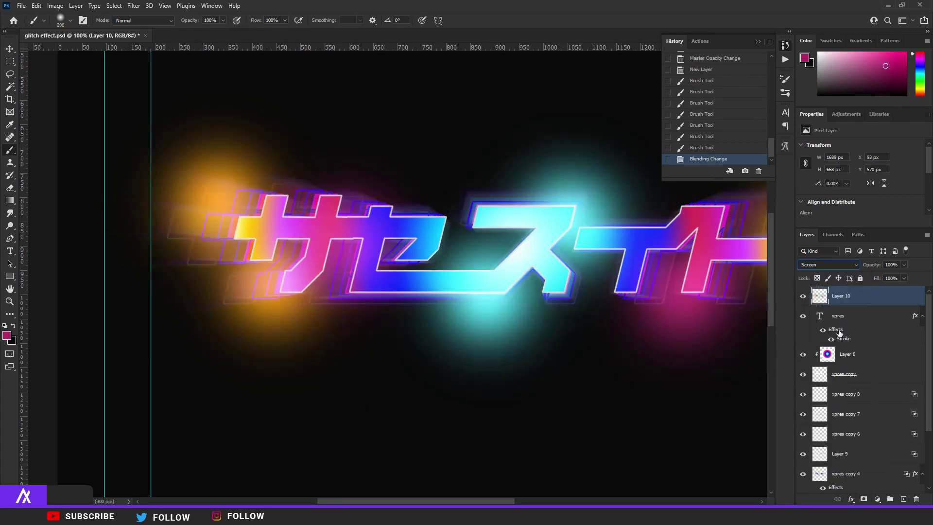
Lower the glow layer's opacity to 21% and fade the glows' outer edges below the lettering with a 442 px soft eraser
click(904, 264)
drag(907, 276, 870, 277)
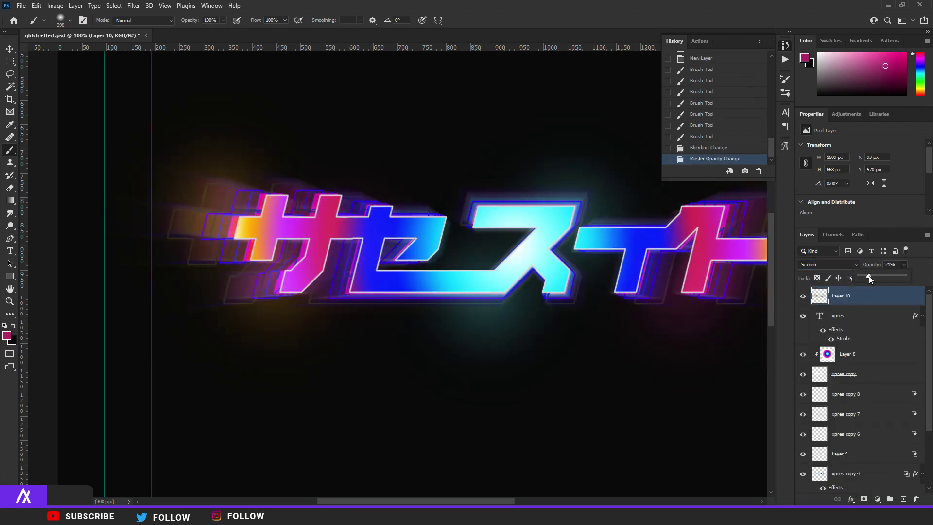
click(10, 188)
scroll(267, 341, down, 4)
mouse_move(462, 283)
mouse_down()
mouse_move(345, 297)
mouse_move(254, 246)
mouse_up()
click(212, 321)
click(388, 335)
click(496, 334)
click(611, 330)
click(600, 194)
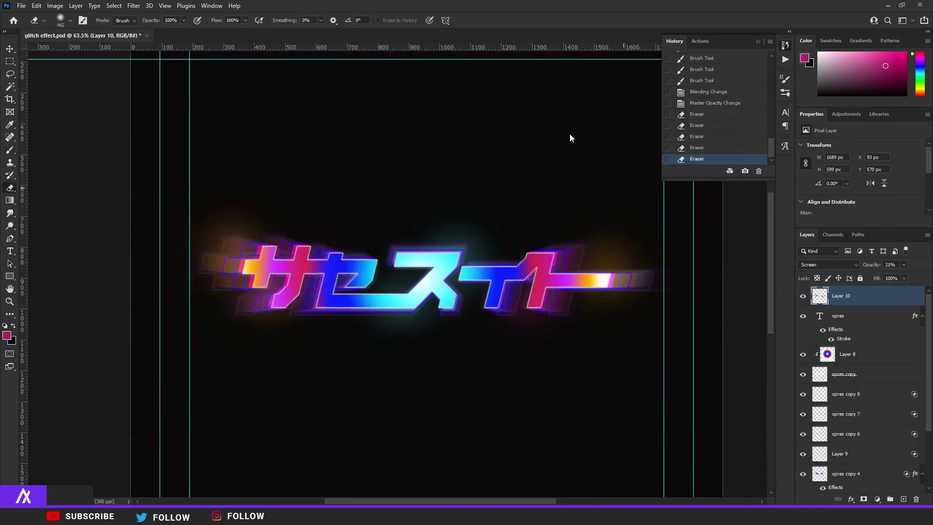
Erase the stray glow haze above the lettering with the same soft eraser
click(560, 136)
click(438, 119)
click(379, 119)
click(125, 111)
click(226, 100)
scroll(466, 123, down, 1)
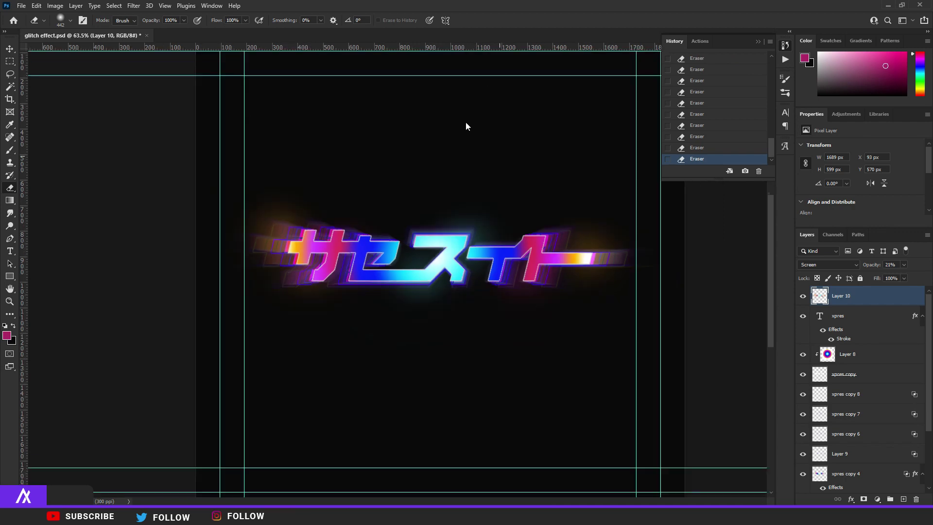
scroll(491, 194, up, 3)
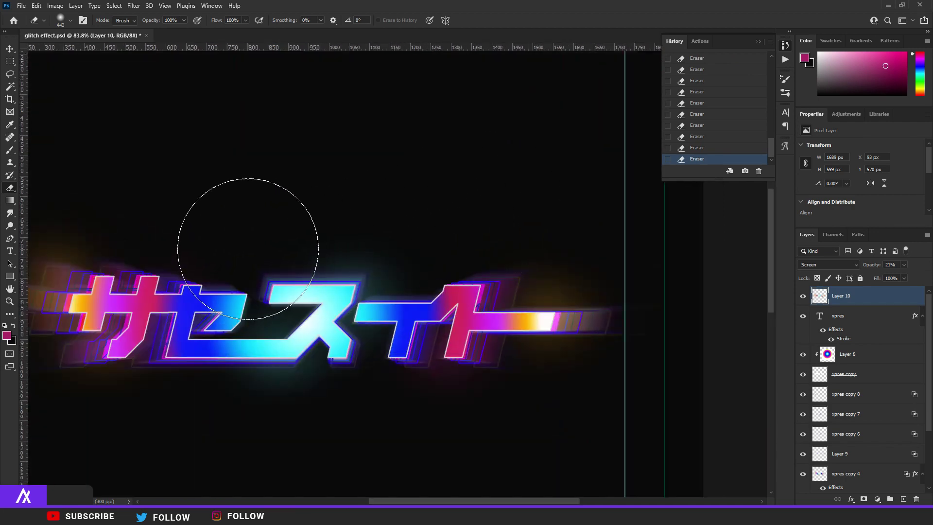
scroll(356, 254, down, 3)
scroll(355, 253, up, 1)
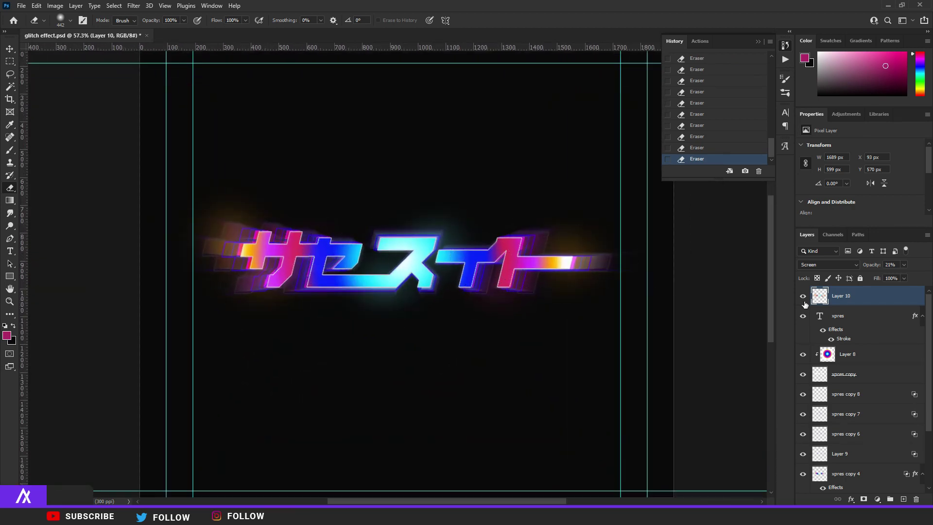
Merge duplicates of all the layers above Layer 7 into one layer, keeping the originals in a hidden group
scroll(859, 324, down, 1)
scroll(859, 323, down, 1)
shift+click(861, 476)
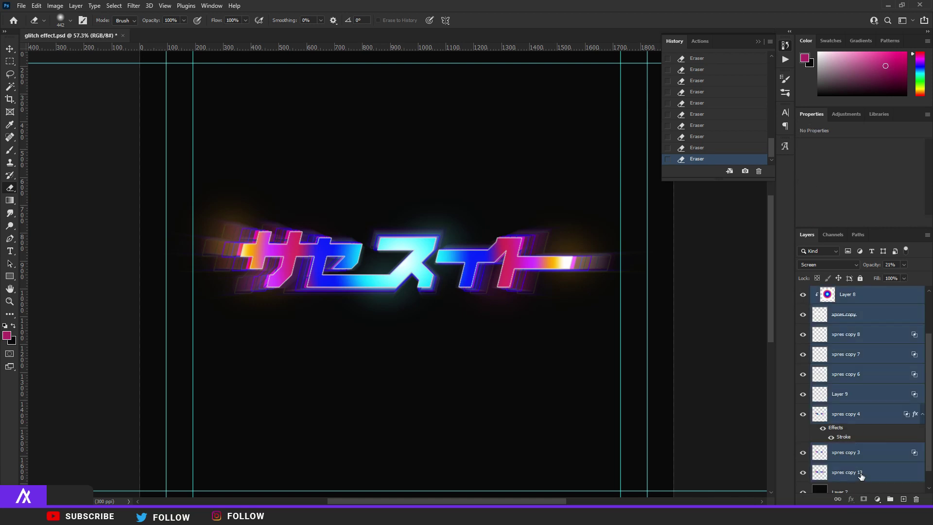
key(ctrl+j)
key(ctrl+e)
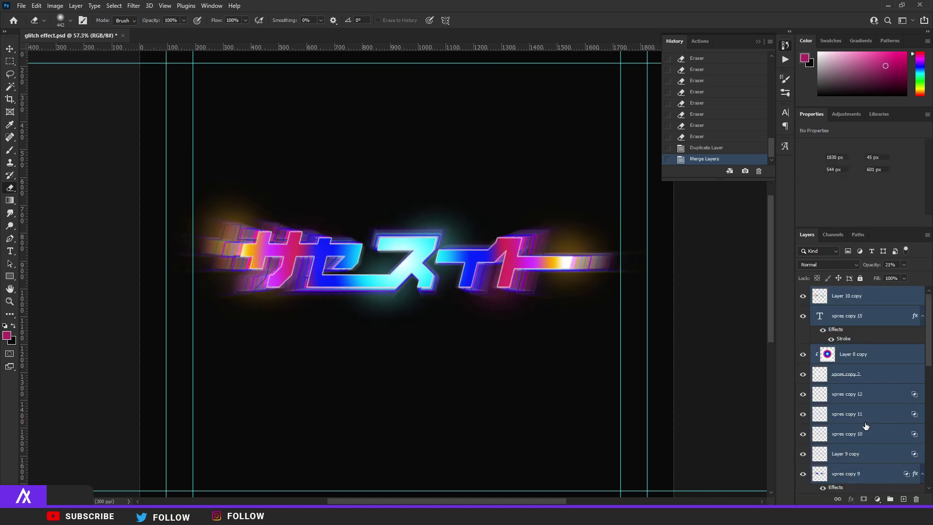
click(804, 314)
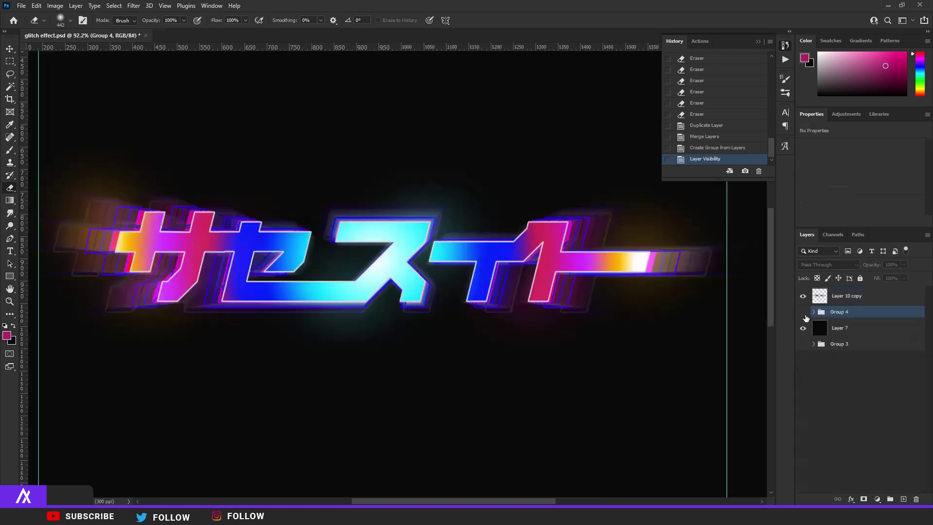
click(862, 303)
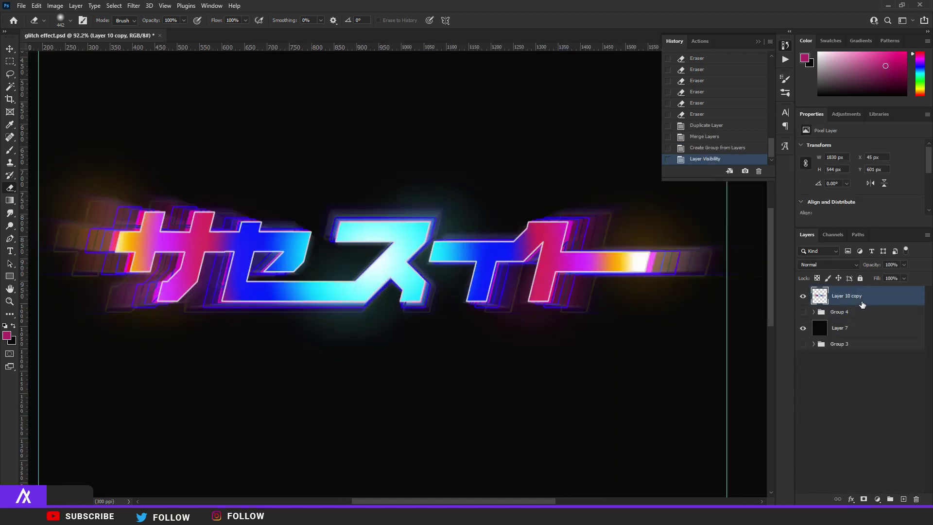
Duplicate the merged lettering layer and limit the copy's blending to the red channel
key(ctrl+j)
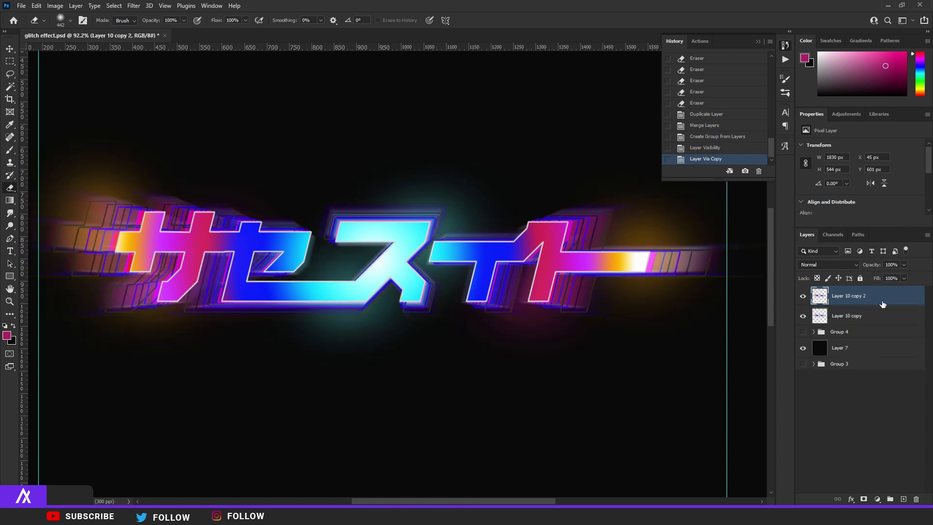
double_click(883, 302)
double_click(903, 298)
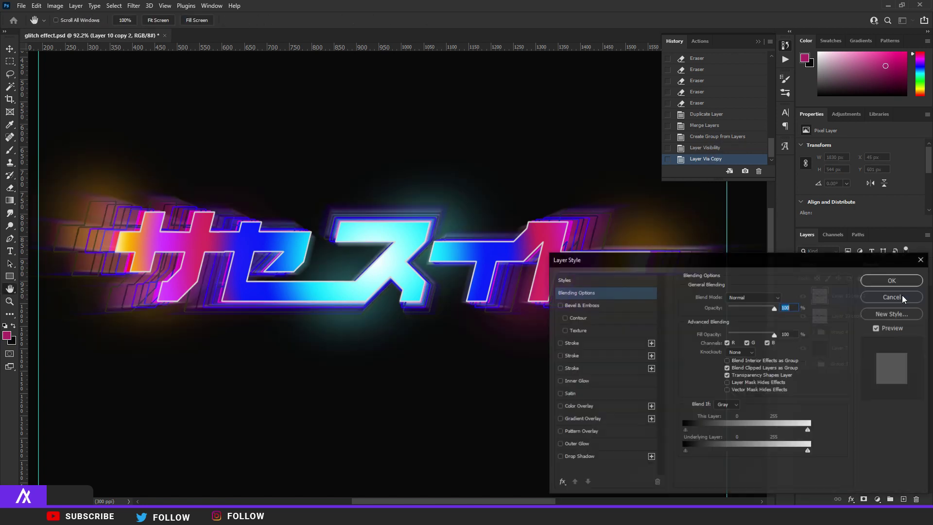
click(732, 343)
click(748, 343)
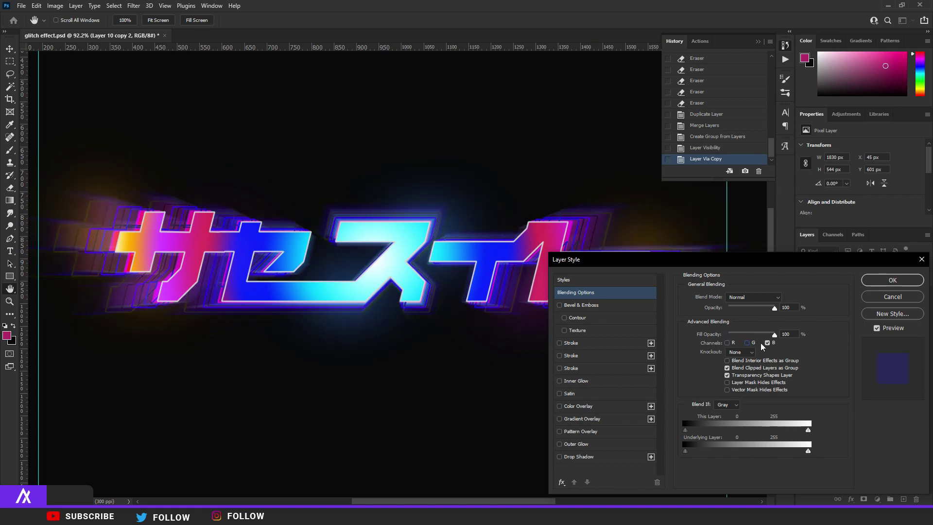
click(893, 280)
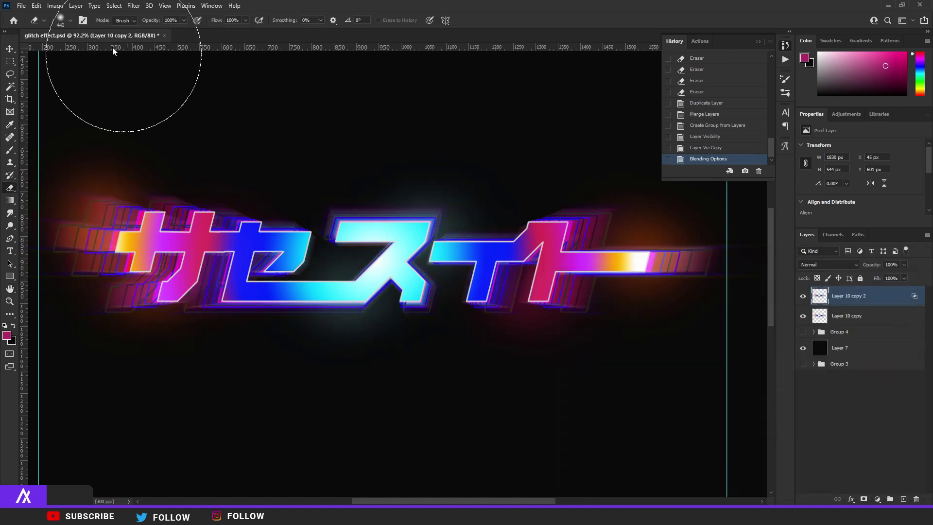
Nudge the red-channel copy 4 px to the right and 2 px up
click(9, 51)
key(Right)
scroll(536, 293, up, 3)
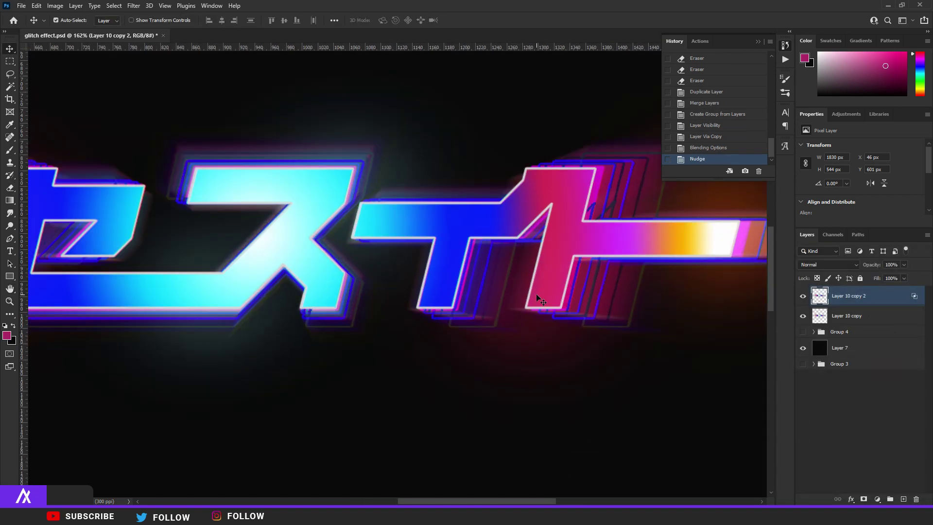
key(Right)
key(Right)
key(Right)
key(Up)
key(Up)
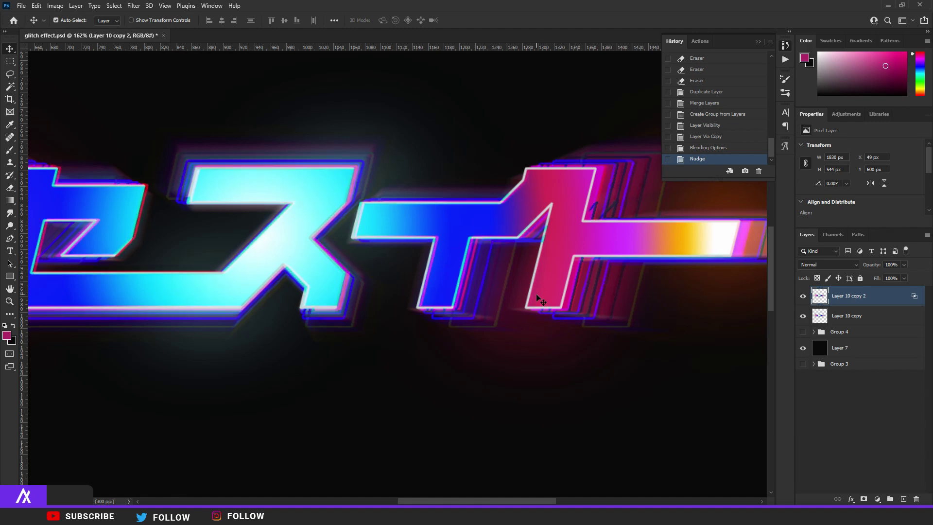
scroll(536, 293, down, 3)
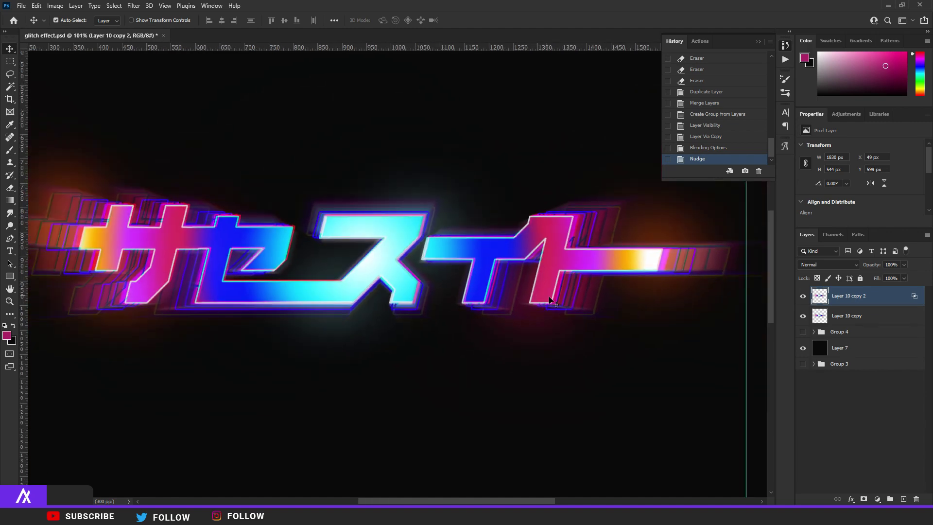
Duplicate the offset red-channel layer, enable the green channel in the new copy's blending options, and nudge it left
key(ctrl+j)
key(ctrl)
double_click(898, 300)
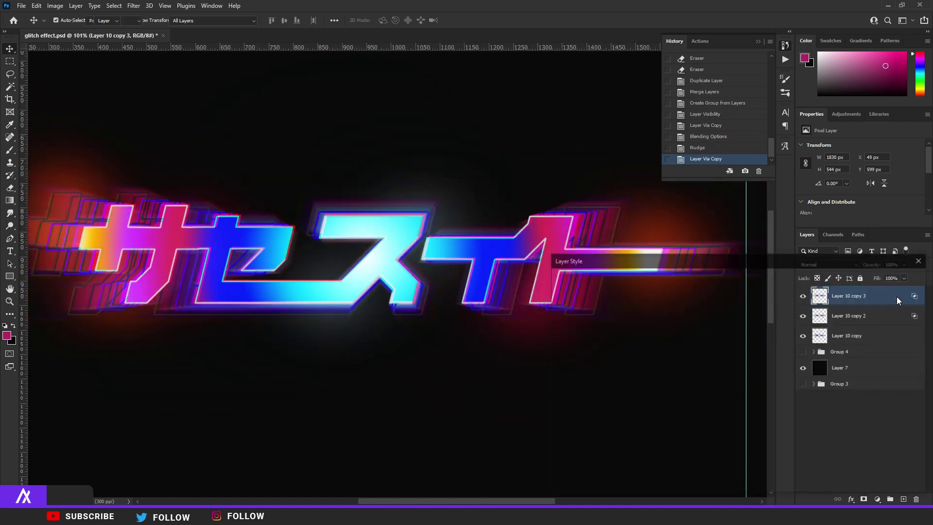
double_click(898, 298)
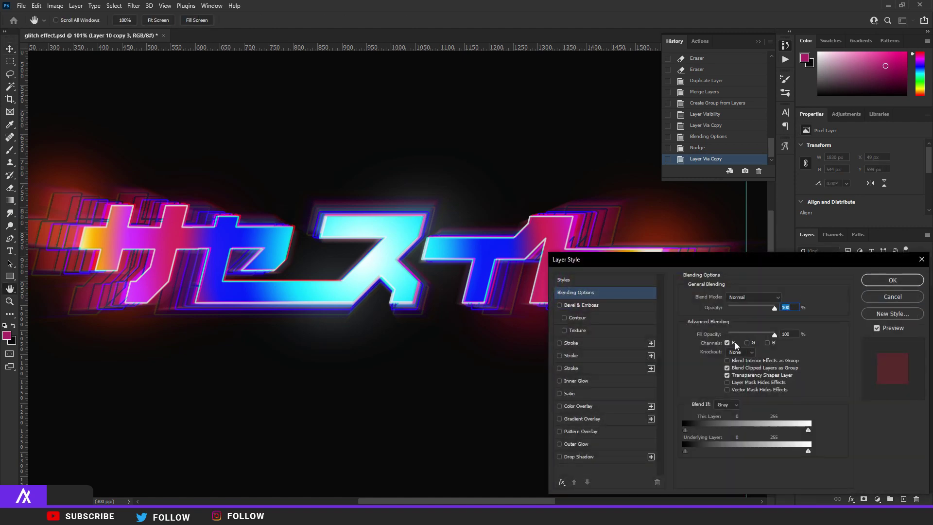
click(753, 342)
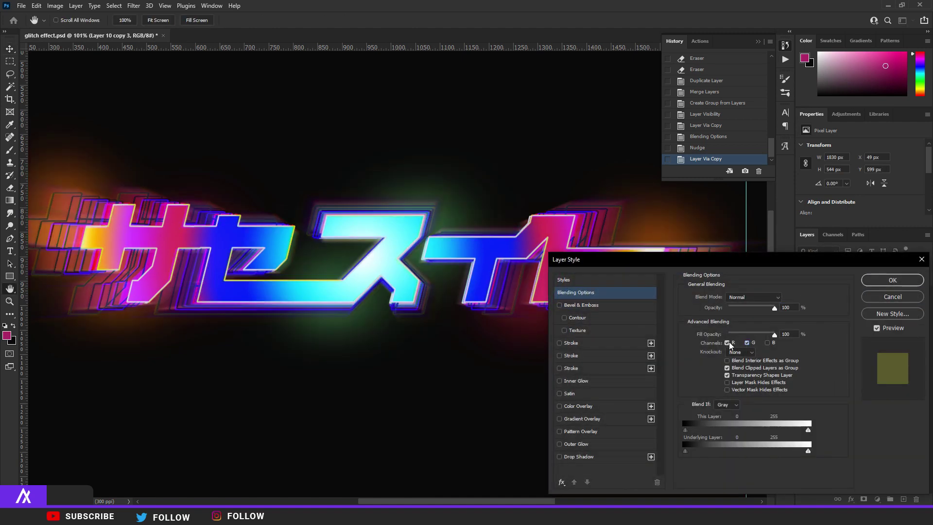
click(893, 280)
key(Left)
key(Left)
key(Left)
key(Left)
key(Left)
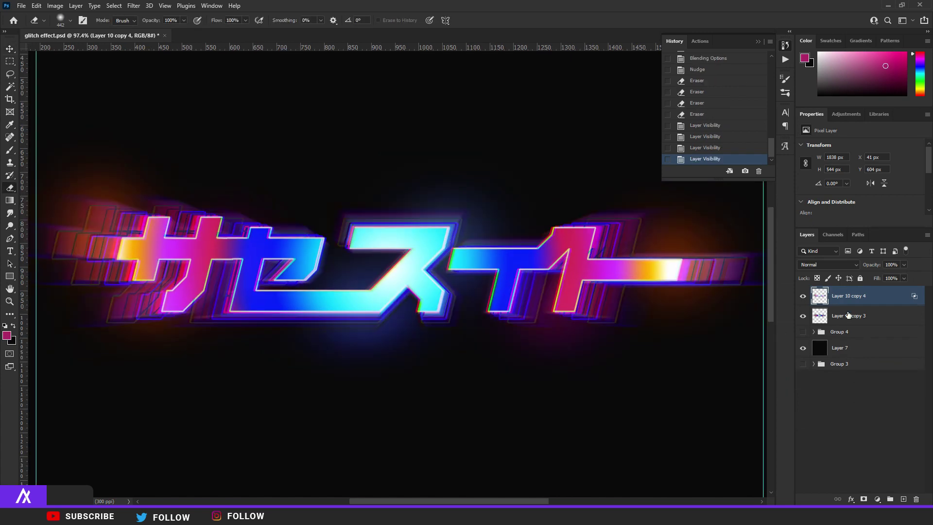
Merge Layer 10 copy 4 with Layer 10 copy 3 and apply a Gaussian Blur to the result
shift+click(854, 317)
key(ctrl+e)
scroll(462, 249, down, 8)
scroll(351, 262, up, 7)
key(v)
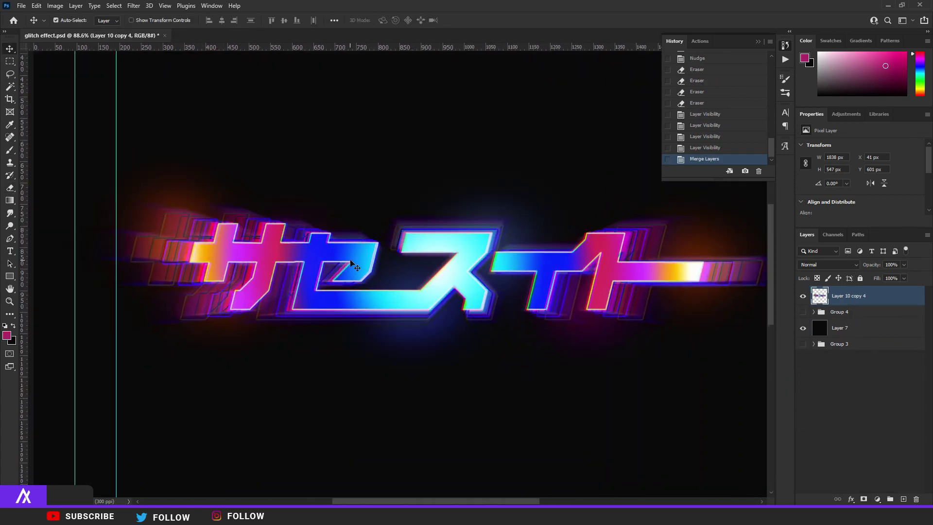
key(ctrl+alt+f)
scroll(402, 265, up, 3)
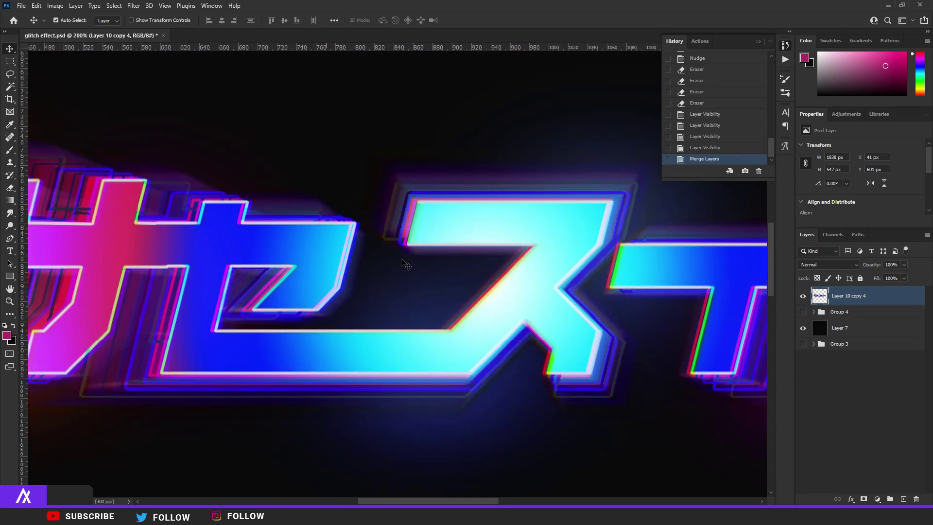
Add a light amount of uniform noise to the merged lettering layer
click(134, 5)
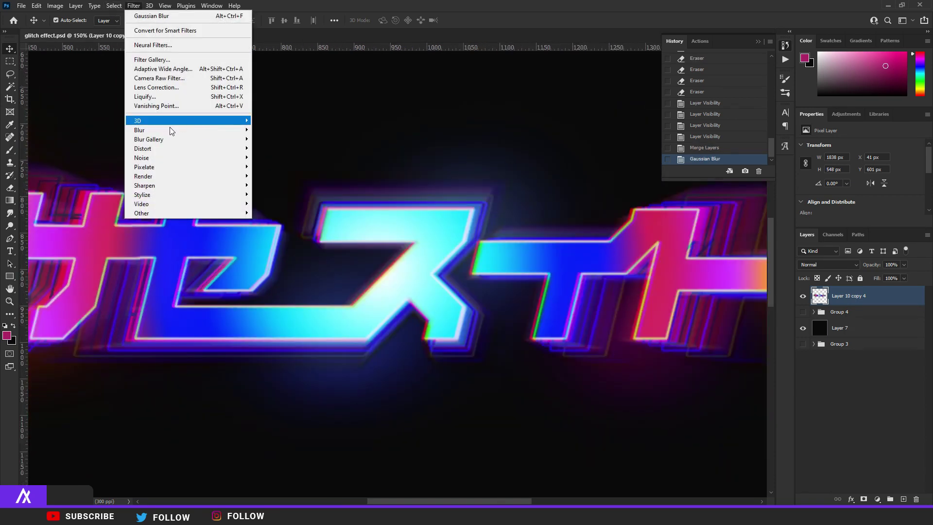
mouse_move(229, 160)
click(267, 158)
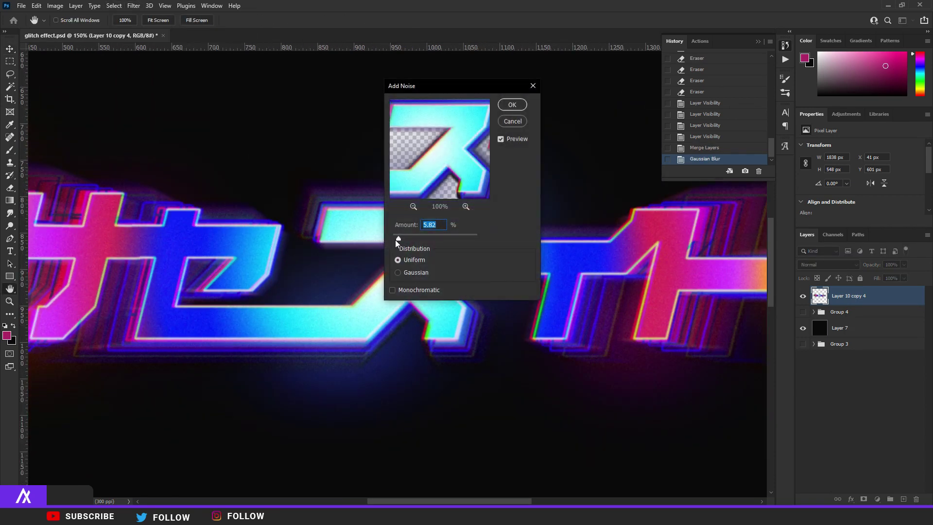
drag(398, 239, 395, 237)
click(513, 105)
key(v)
scroll(479, 262, down, 3)
scroll(478, 264, down, 2)
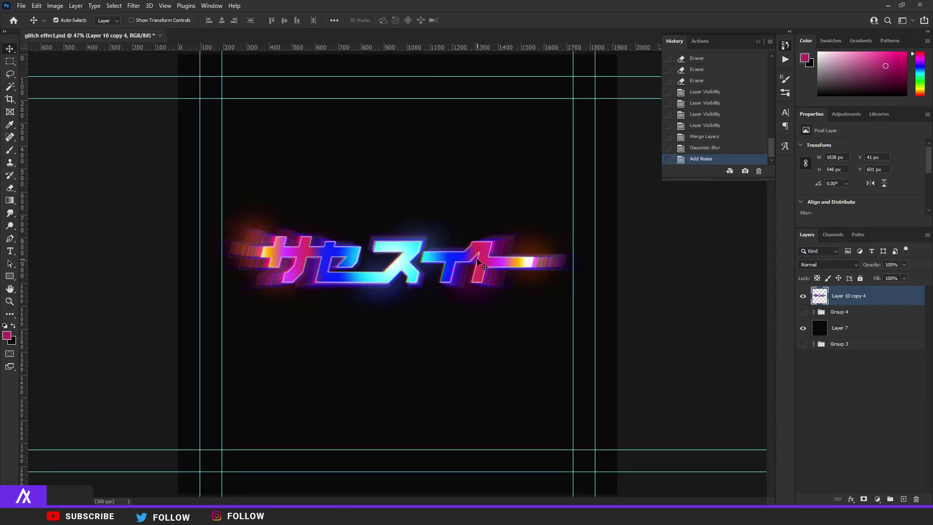
scroll(446, 270, up, 1)
scroll(446, 270, down, 2)
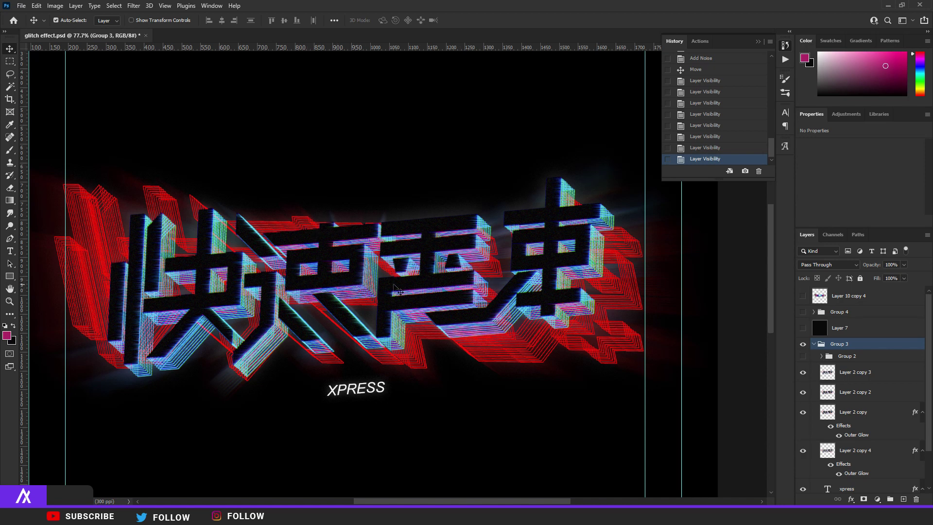
Hide and collapse Group 3, and show the near-black background Layer 7
click(804, 344)
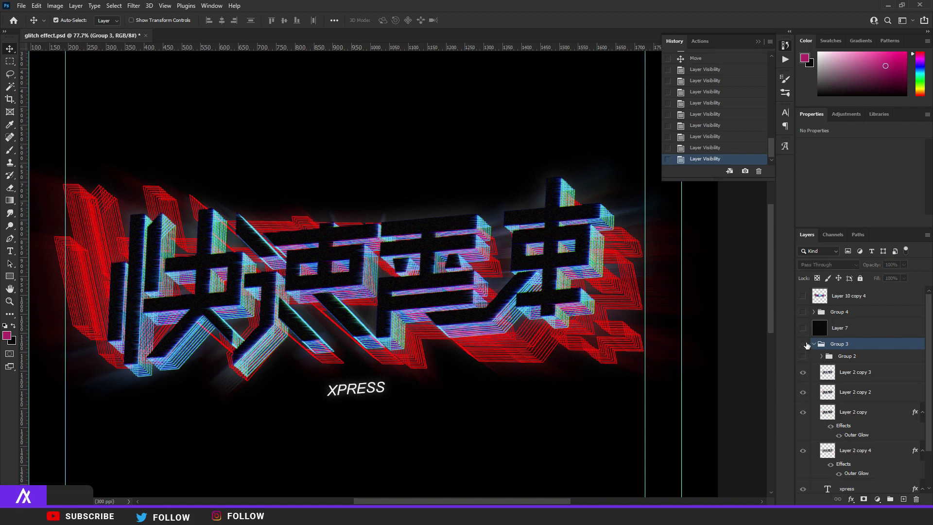
click(814, 312)
click(805, 328)
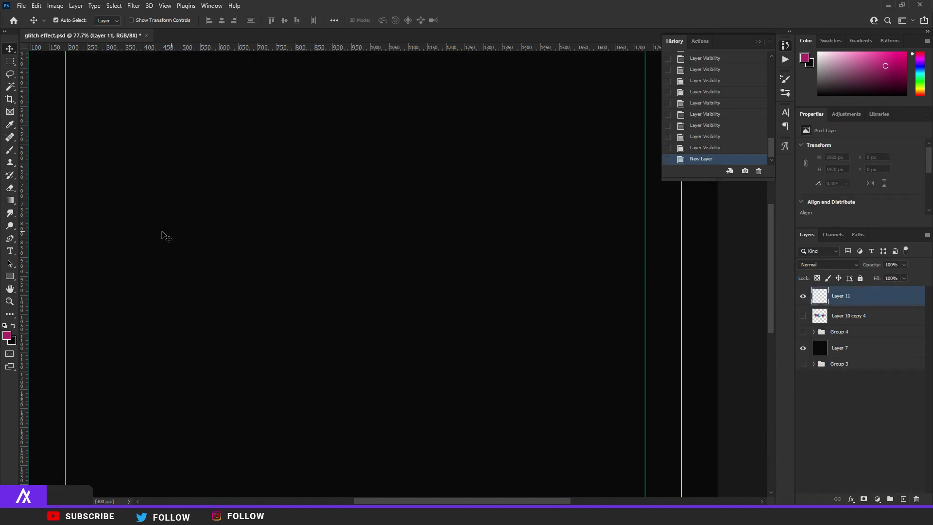
On a new top layer, add the text "cord" in white 85 pt SynthekKana LDR and place it near the canvas centre
click(10, 251)
click(292, 289)
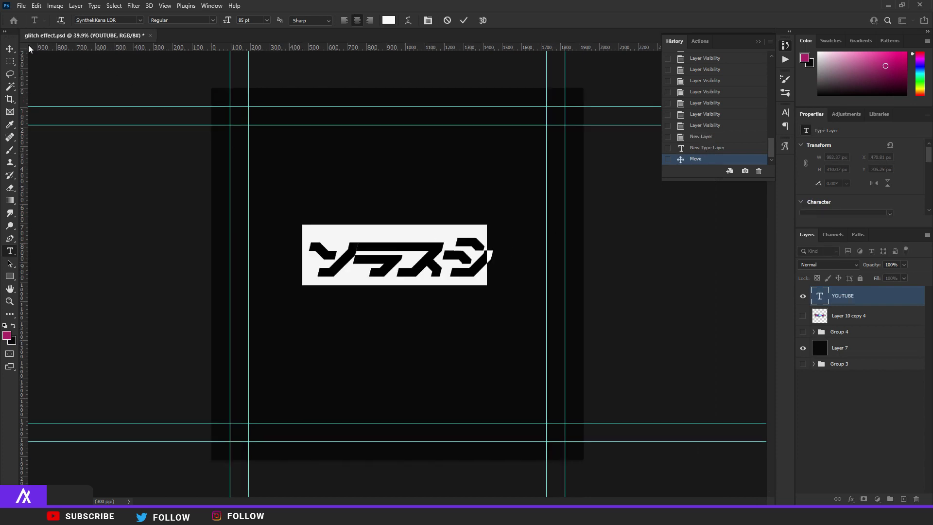
click(9, 49)
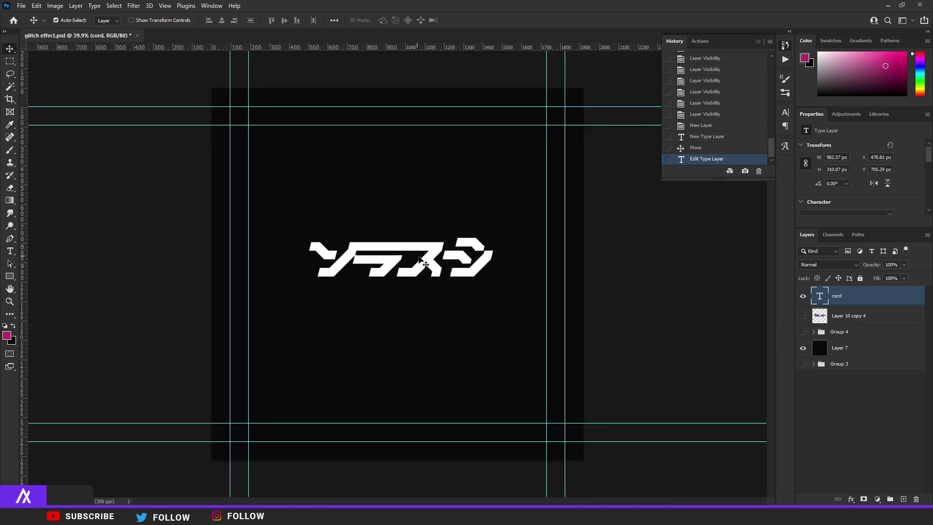
drag(421, 270, 423, 276)
scroll(504, 274, down, 3)
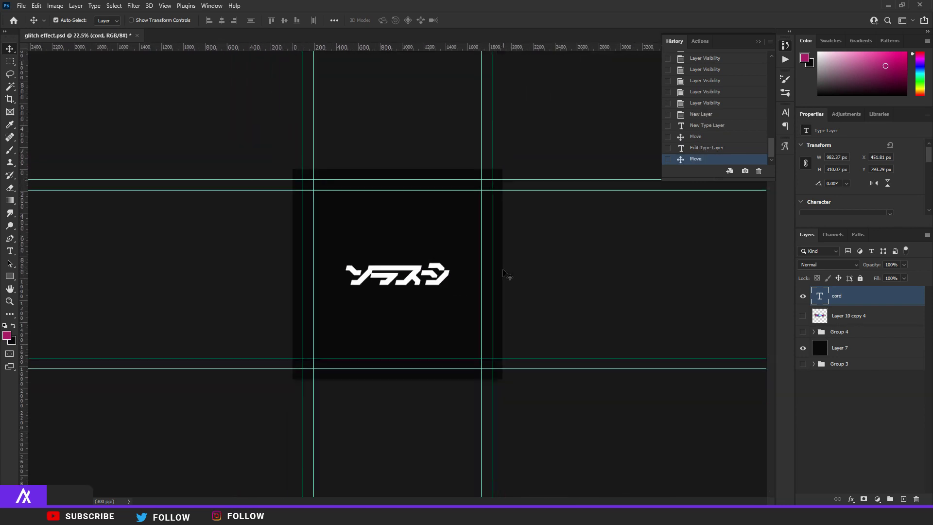
Hide the near-black background Layer 7 behind the new text
scroll(503, 273, up, 4)
click(840, 348)
click(802, 351)
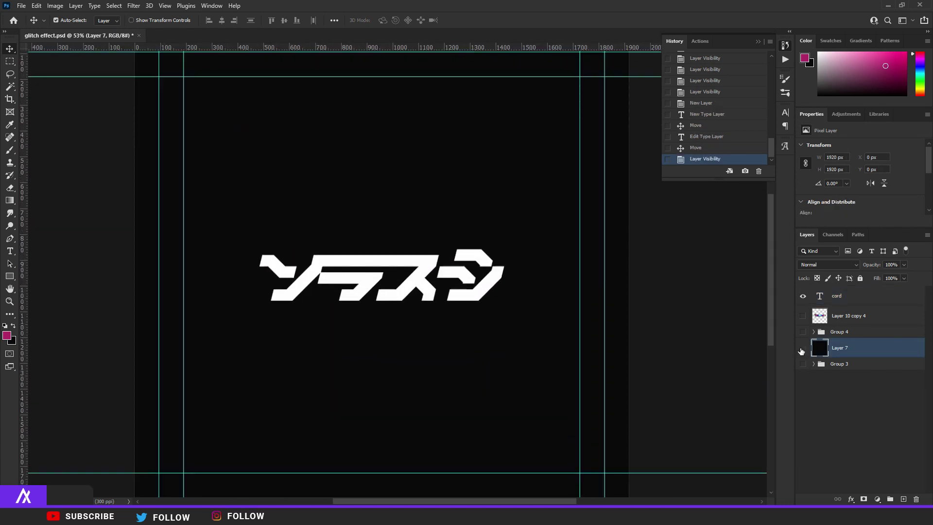
scroll(438, 302, up, 4)
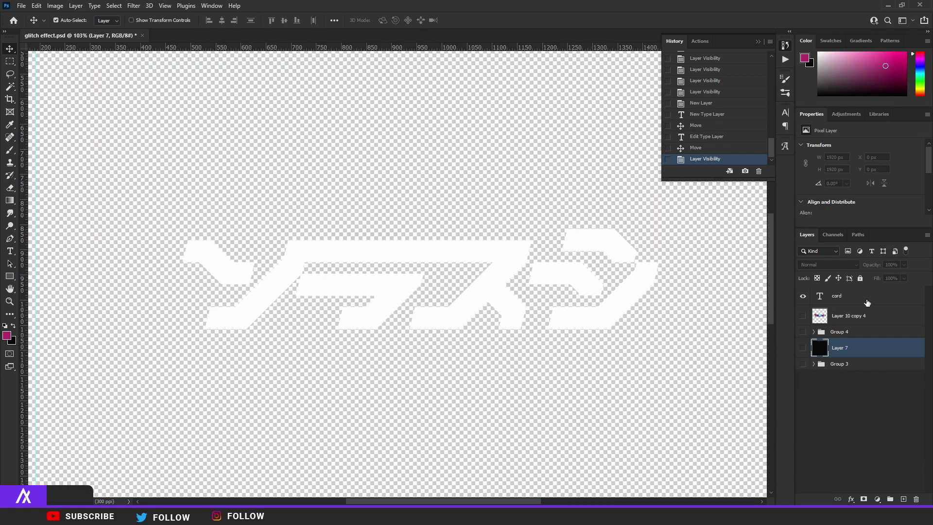
Change the colour of the "cord" text to black
click(283, 308)
key(t)
drag(206, 265, 701, 296)
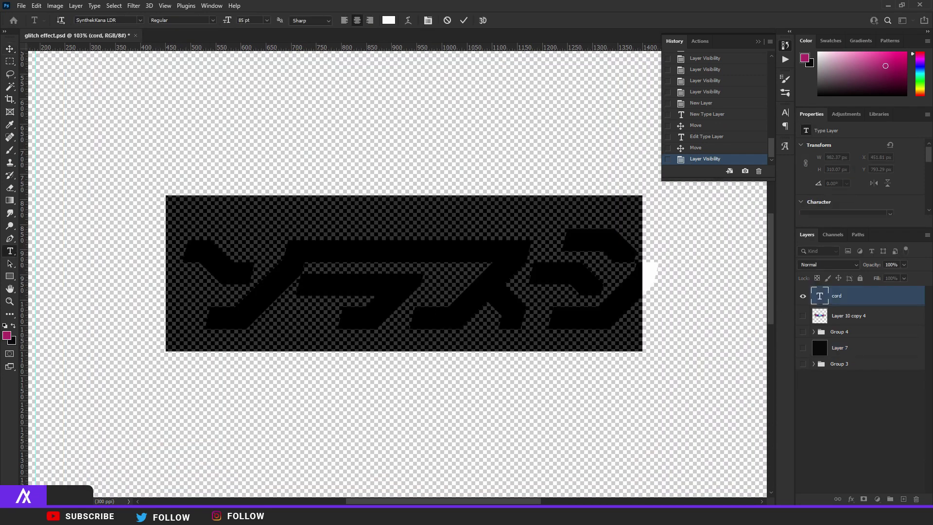
click(14, 327)
click(10, 49)
scroll(355, 196, down, 4)
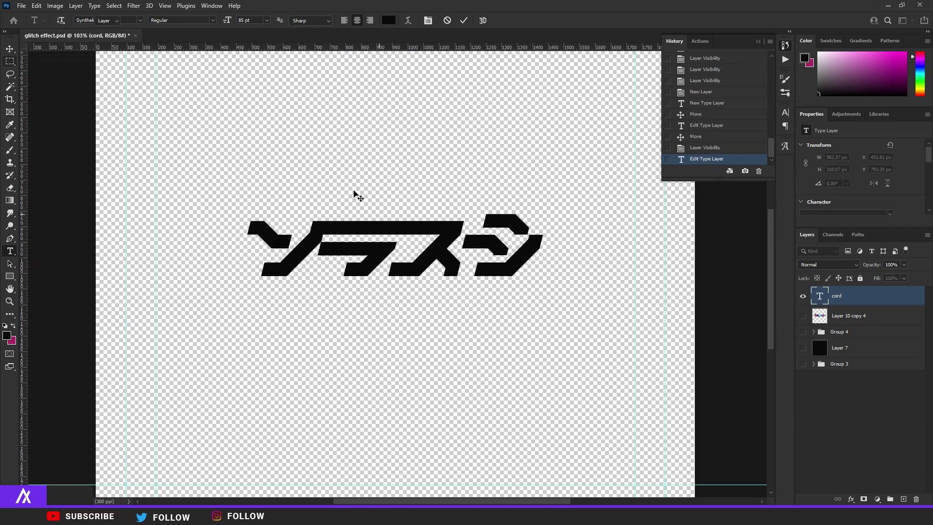
scroll(450, 225, up, 2)
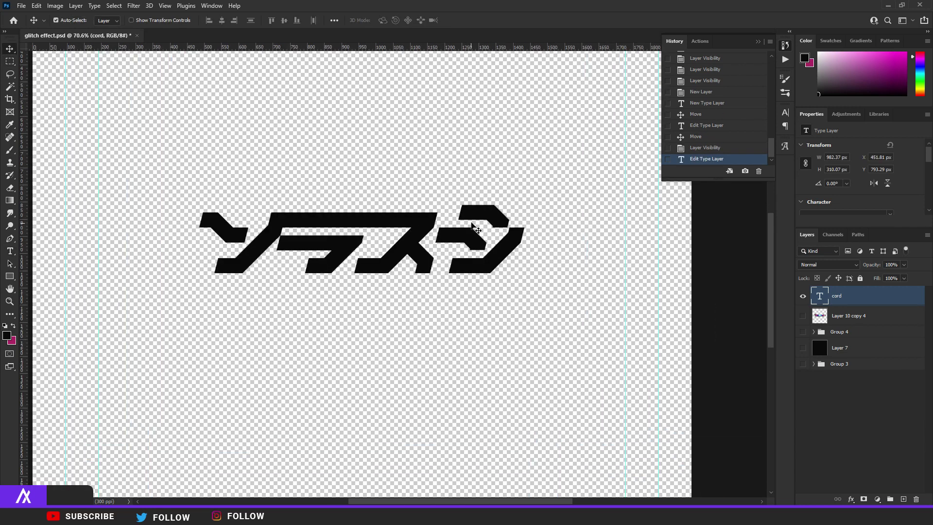
Duplicate the "cord" text layer and set the fill opacity of the original underneath to 0%
key(ctrl+j)
click(859, 317)
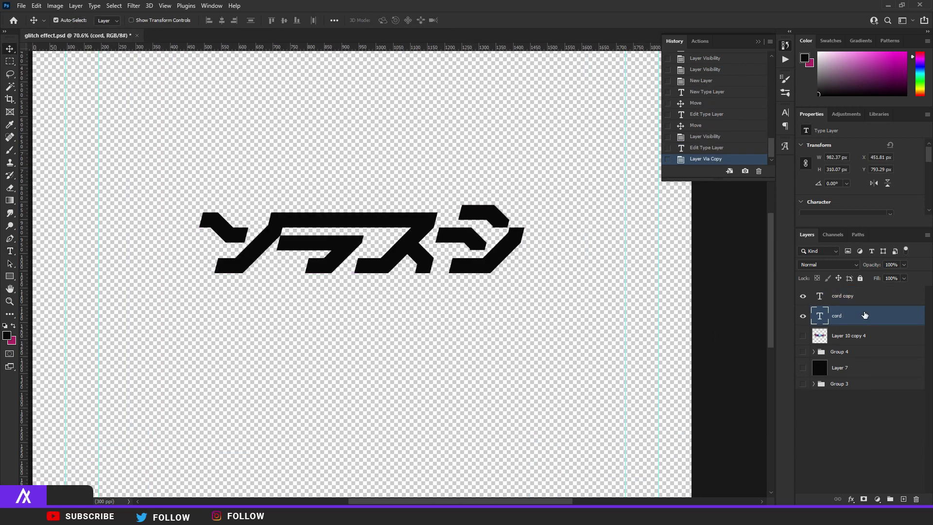
double_click(865, 316)
click(866, 315)
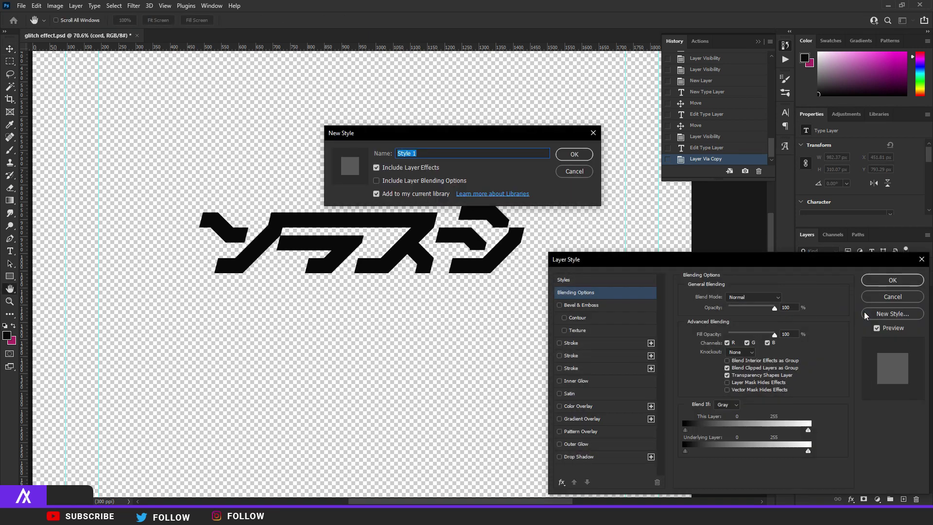
click(574, 171)
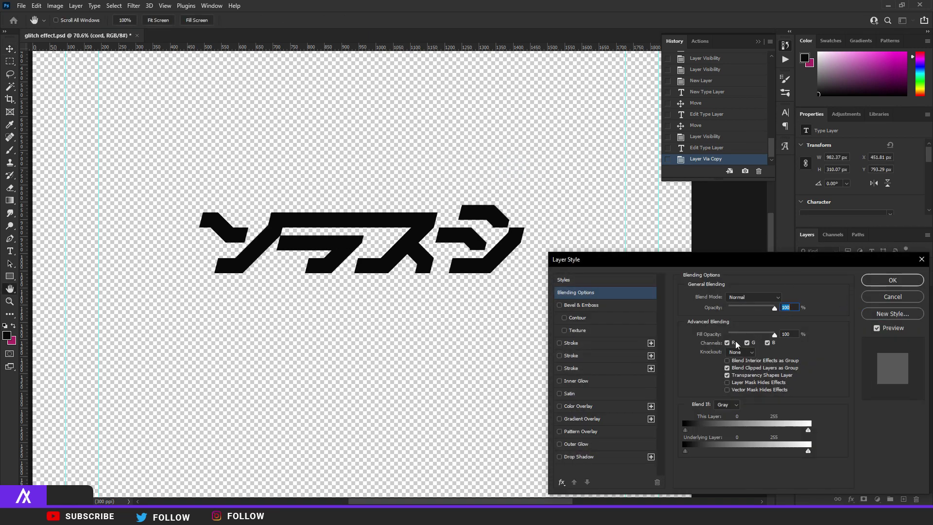
drag(741, 335, 621, 334)
Add a 2 px centred stroke in cyan 22b6e1 to the lower "cord" layer
click(586, 342)
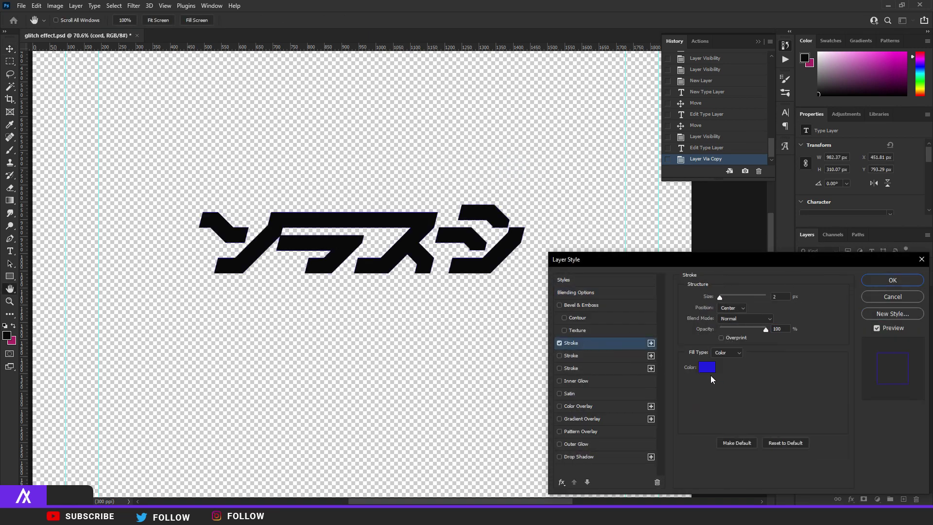
click(707, 367)
click(336, 393)
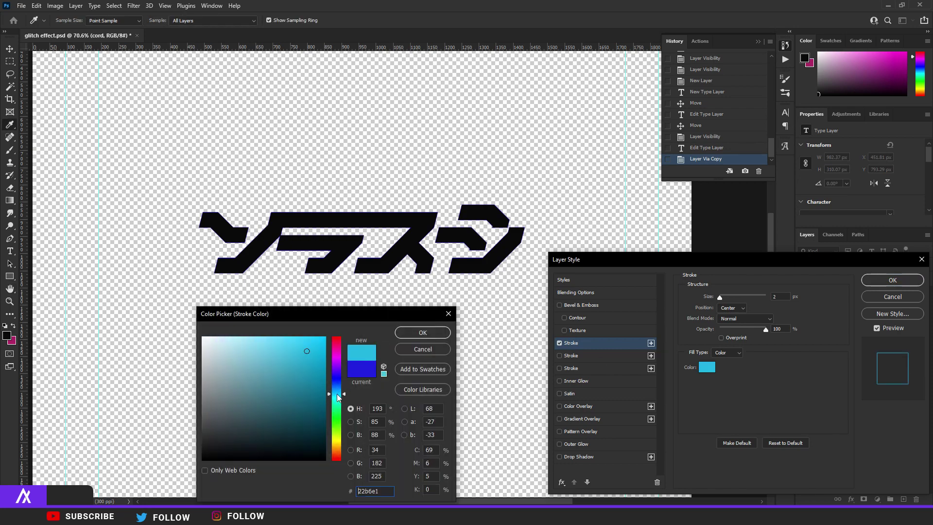
click(407, 332)
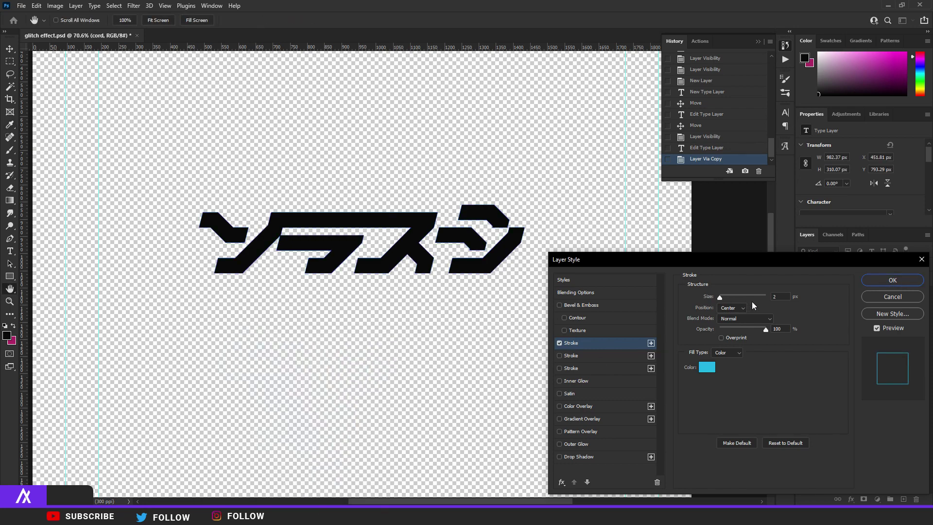
click(893, 281)
Offset the cyan-outlined "cord" layer 5 px down and 3 px right from the black text
scroll(469, 260, up, 3)
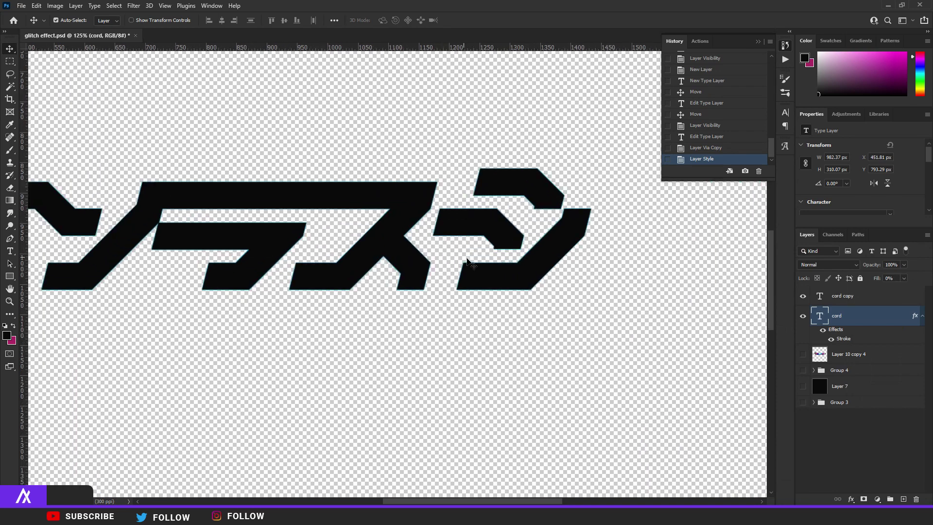
key(Down)
key(Down)
key(Down)
key(Down)
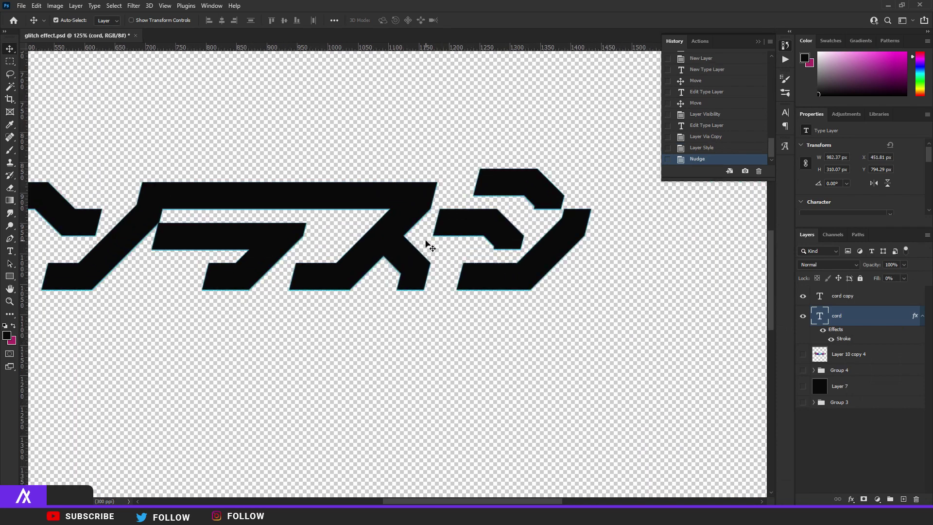
key(Down)
key(Right)
key(Right)
key(Right)
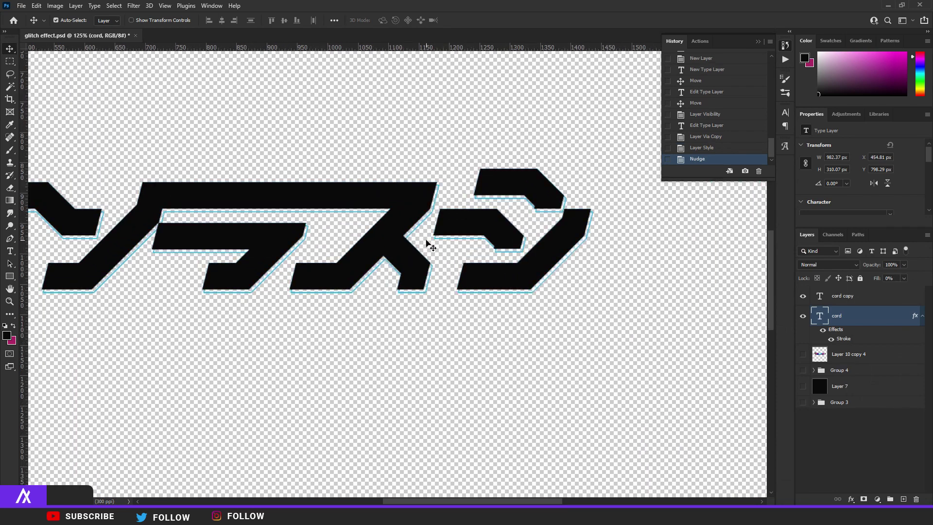
scroll(431, 246, down, 2)
scroll(528, 264, up, 4)
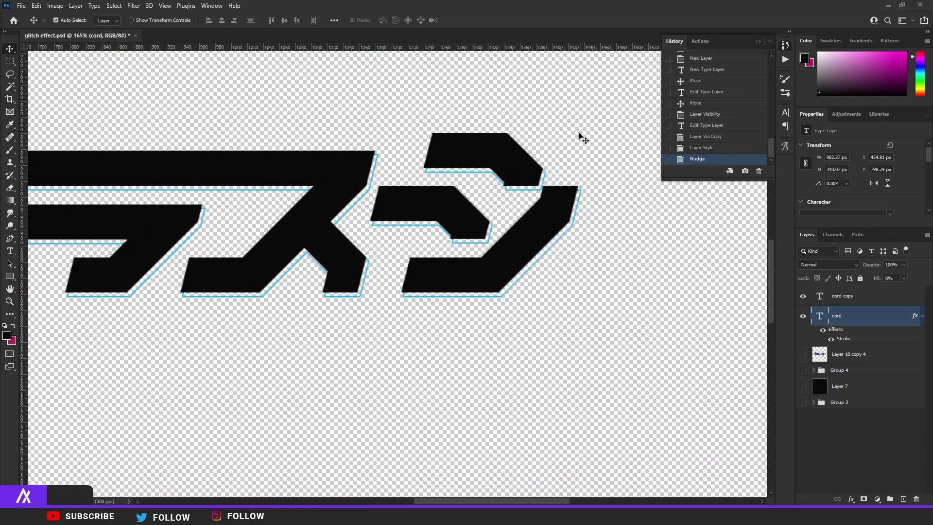
Duplicate the cyan outline repeatedly up to "cord copy 10", nudging each copy further down and right into a stepped trail
key(ctrl)
key(ctrl+j)
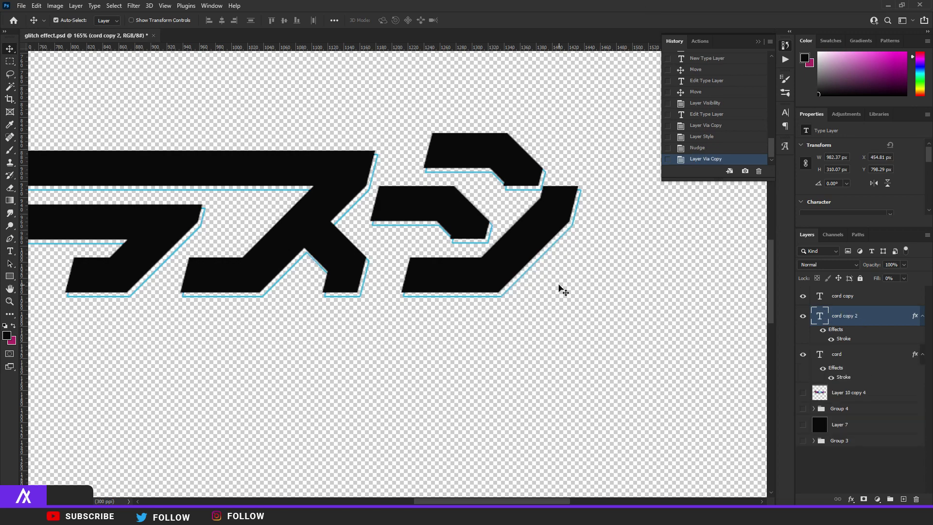
key(Down)
key(Down)
key(Down)
key(Down)
key(Down)
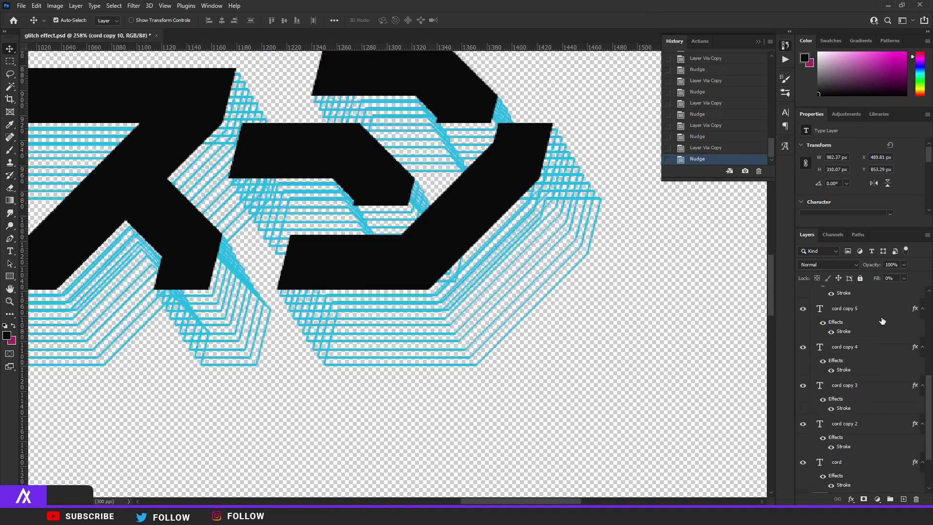
scroll(882, 323, up, 1)
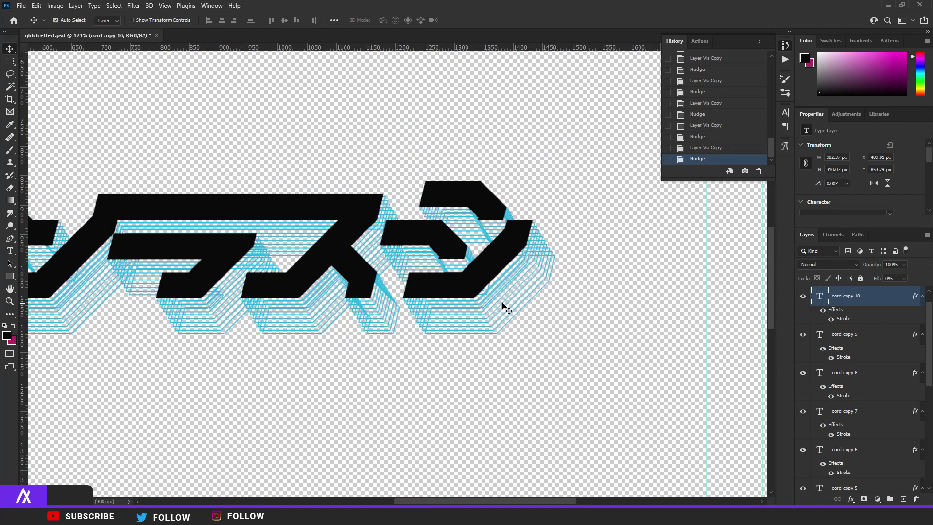
scroll(472, 306, down, 5)
scroll(364, 290, up, 4)
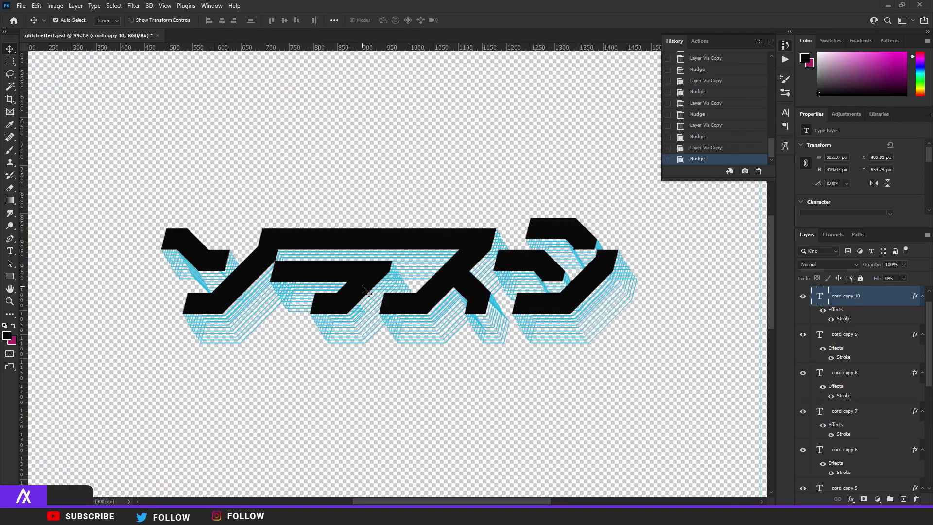
scroll(406, 291, down, 2)
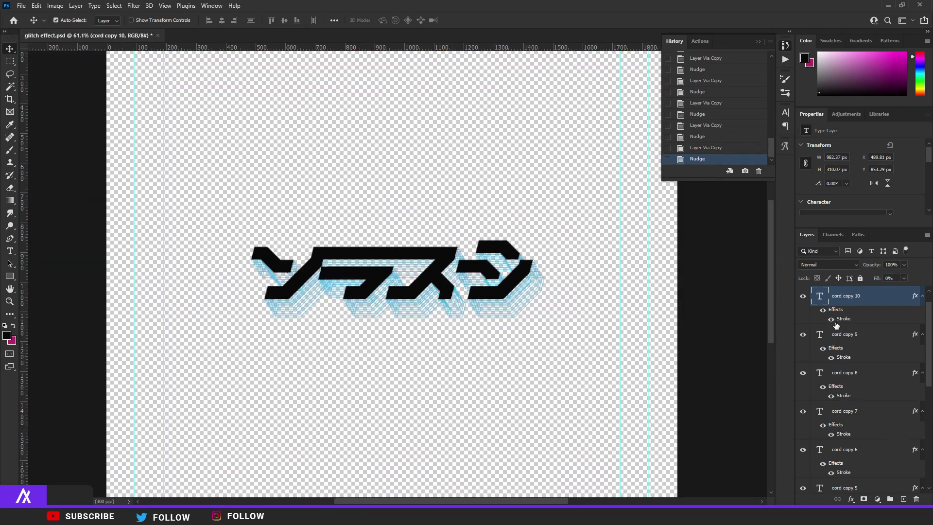
Duplicate the "cord copy 10" outline layer and change the duplicate's stroke colour to red e12230
key(ctrl+j)
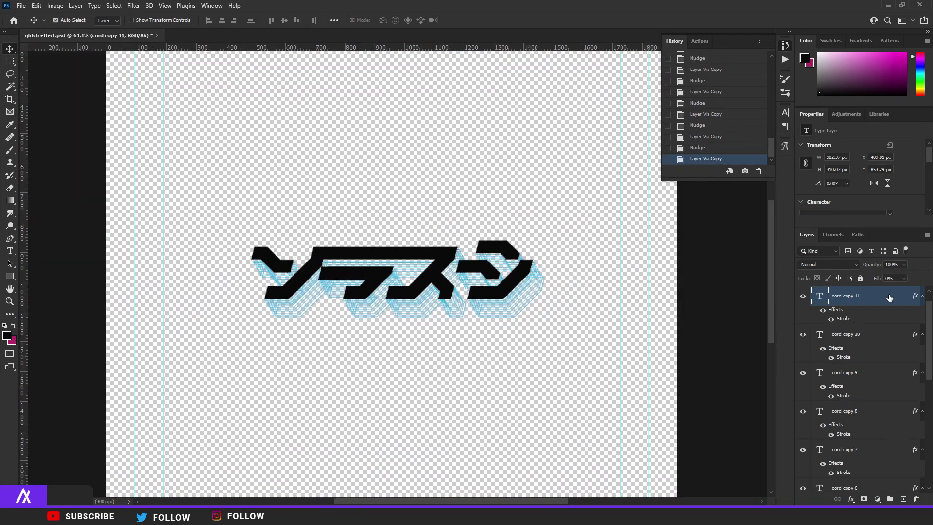
double_click(889, 298)
key(Escape)
double_click(869, 304)
click(571, 343)
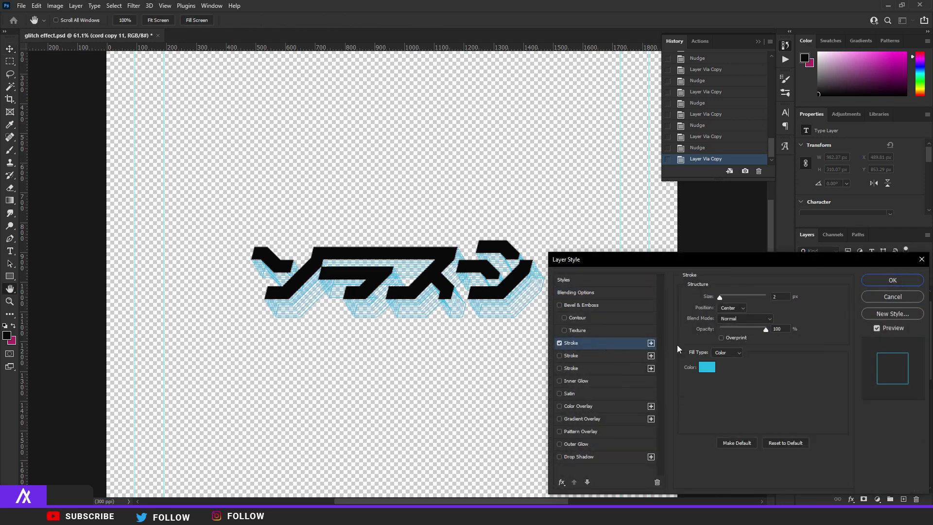
click(707, 367)
text(e12222)
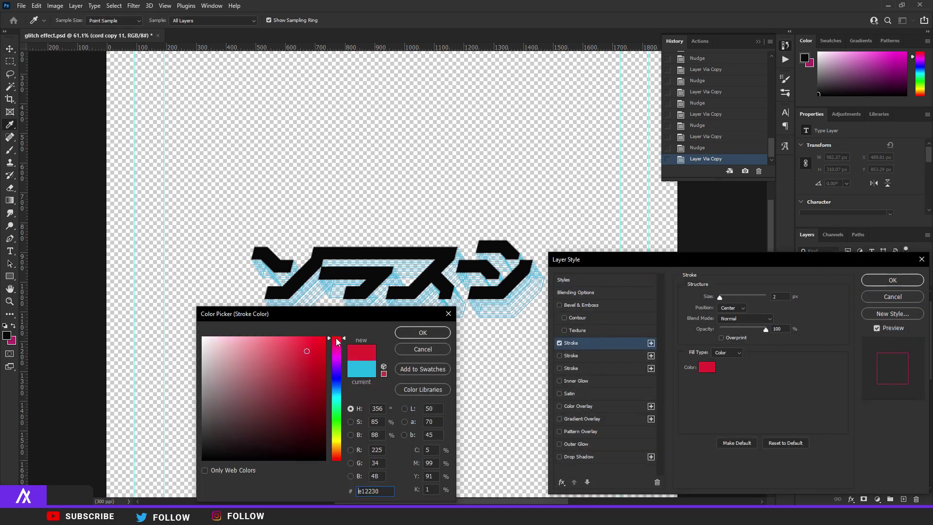
click(423, 333)
key(Return)
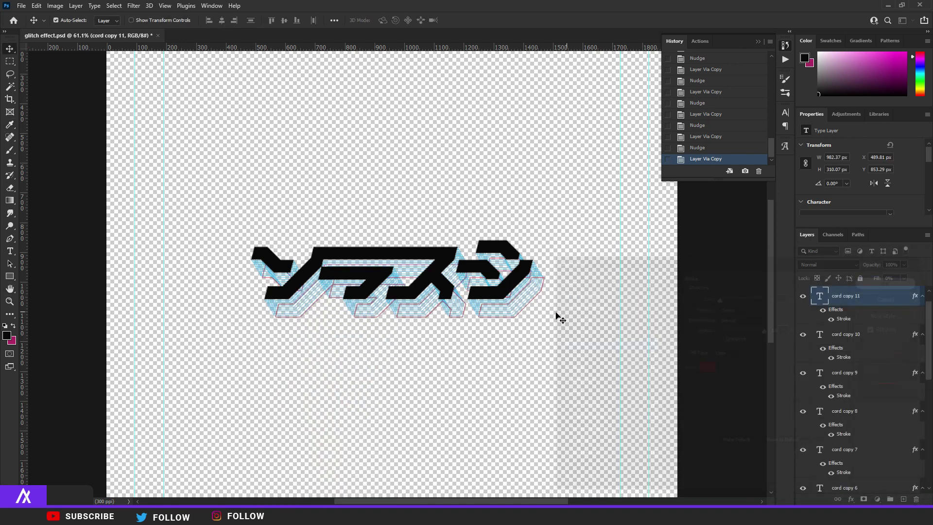
Transform the red outline: shift it up and left, scale it to about 107%, and skew it vertically so its right side slants down
key(ctrl+t)
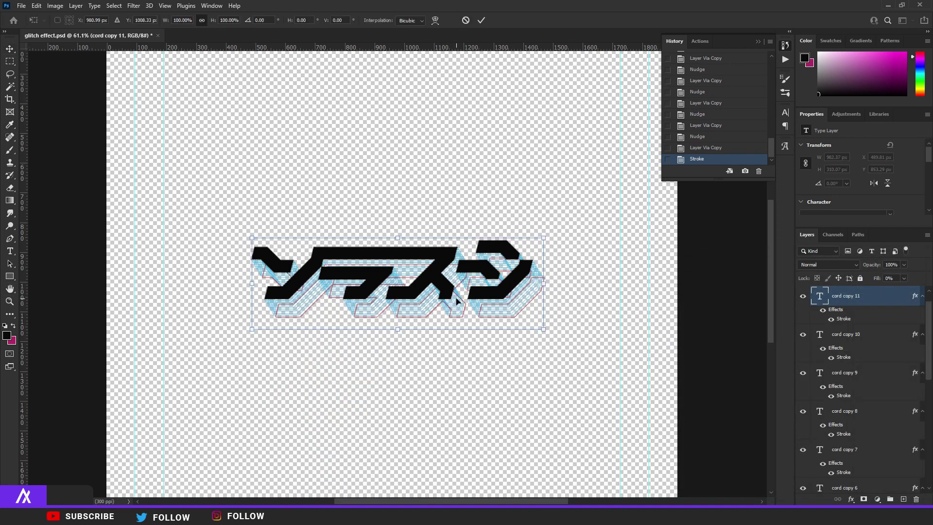
drag(457, 299, 442, 279)
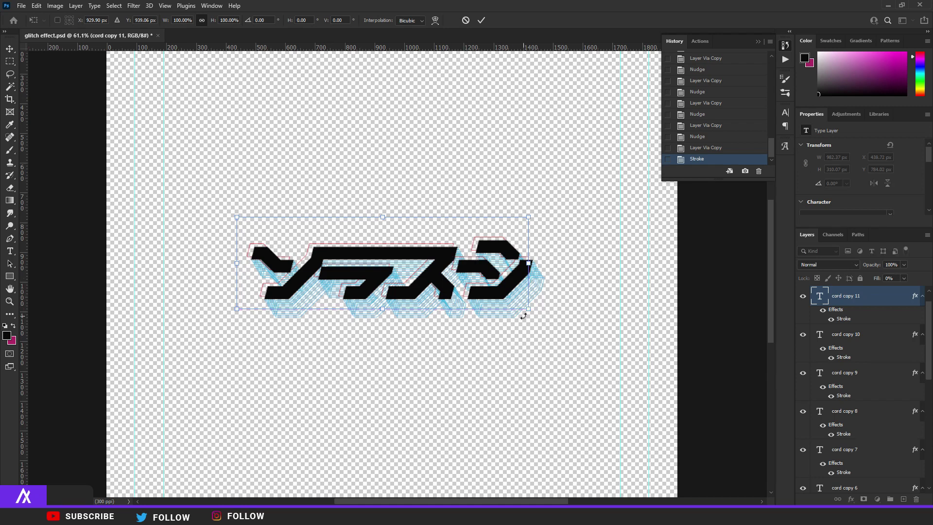
drag(532, 311, 539, 313)
right_click(414, 268)
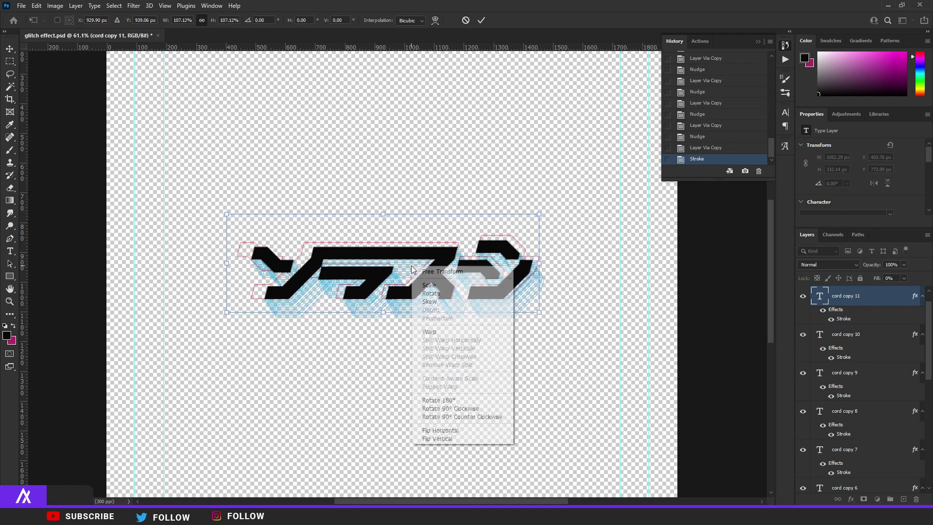
click(430, 302)
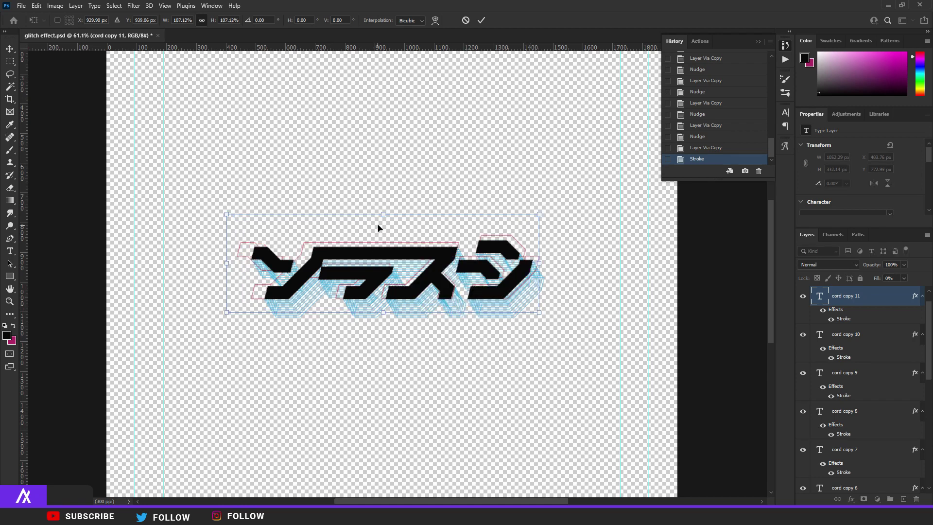
drag(539, 263, 483, 277)
key(Return)
Enlarge the red outline to about 1153 px wide and move its layer below the original "cord" layer
key(ctrl+t)
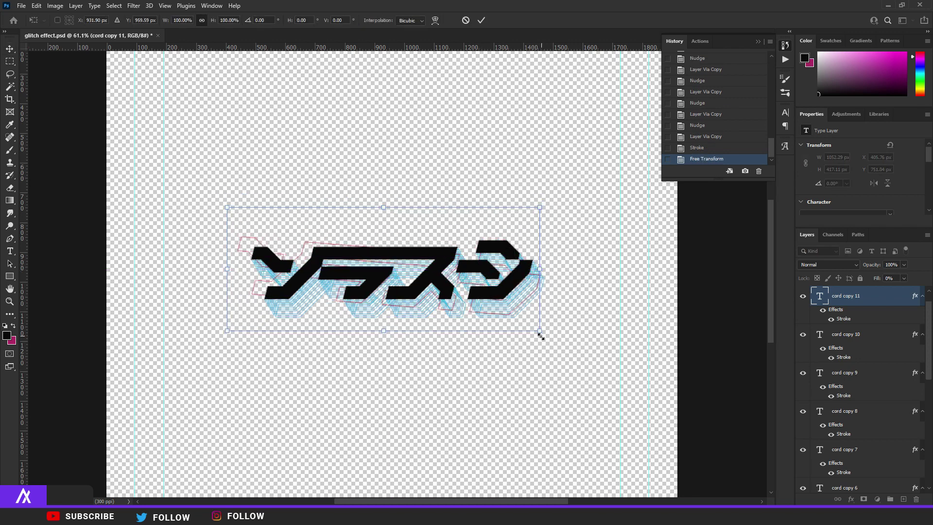
drag(537, 331, 558, 340)
key(Return)
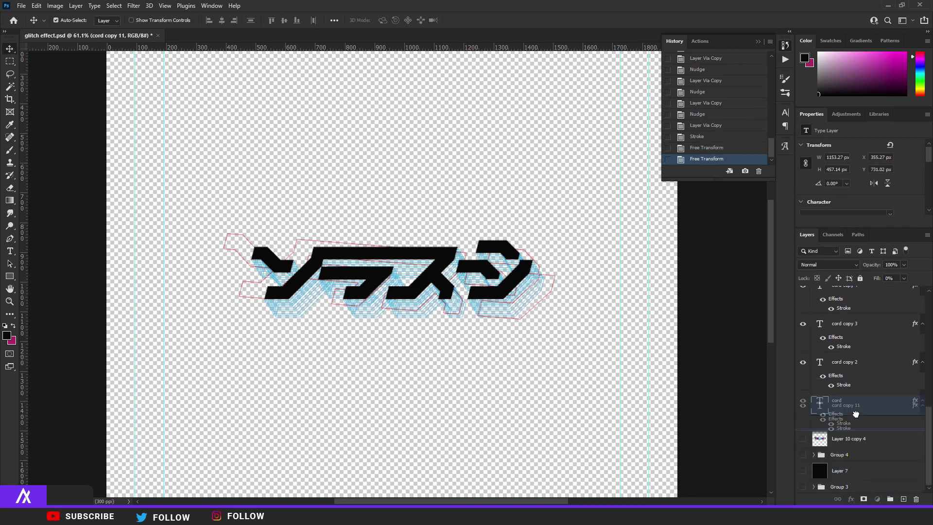
scroll(365, 304, up, 12)
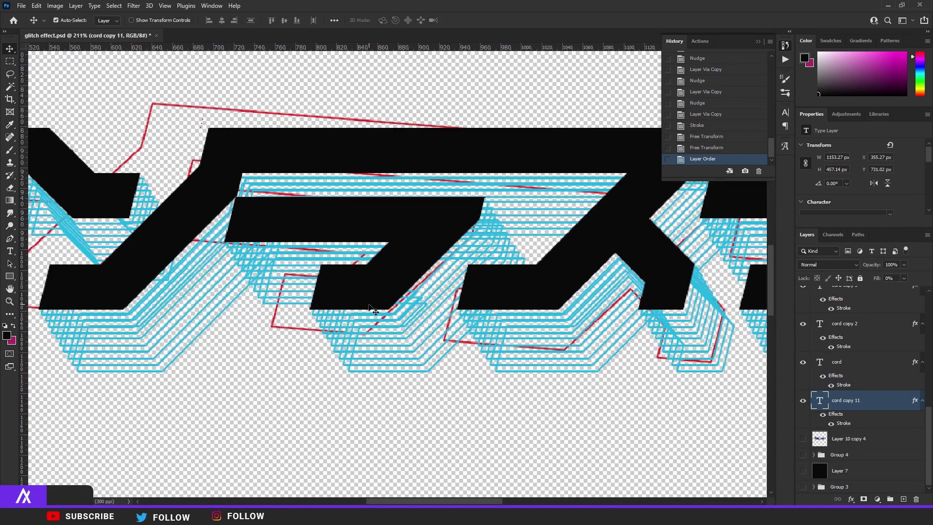
scroll(377, 314, down, 8)
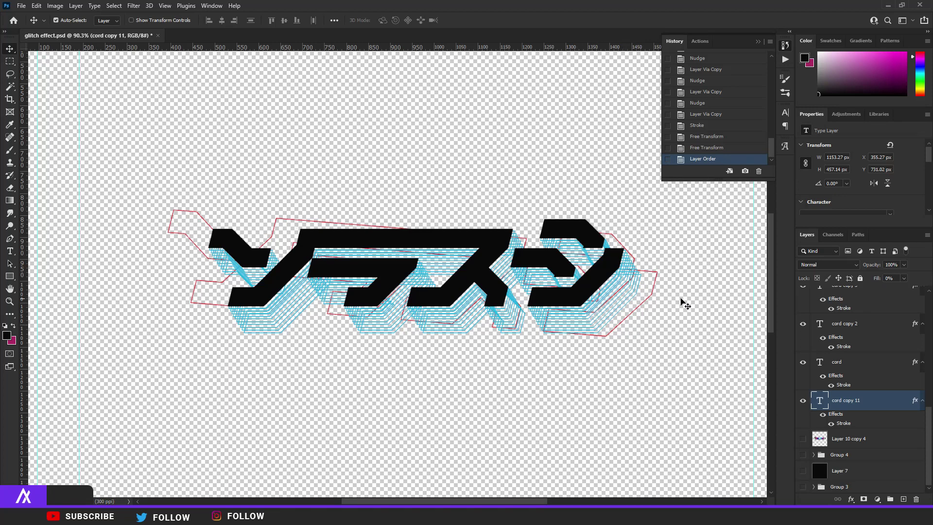
Duplicate the red outline layer and offset the copy 6 px down and 4 px right
scroll(642, 315, up, 3)
key(ctrl+j)
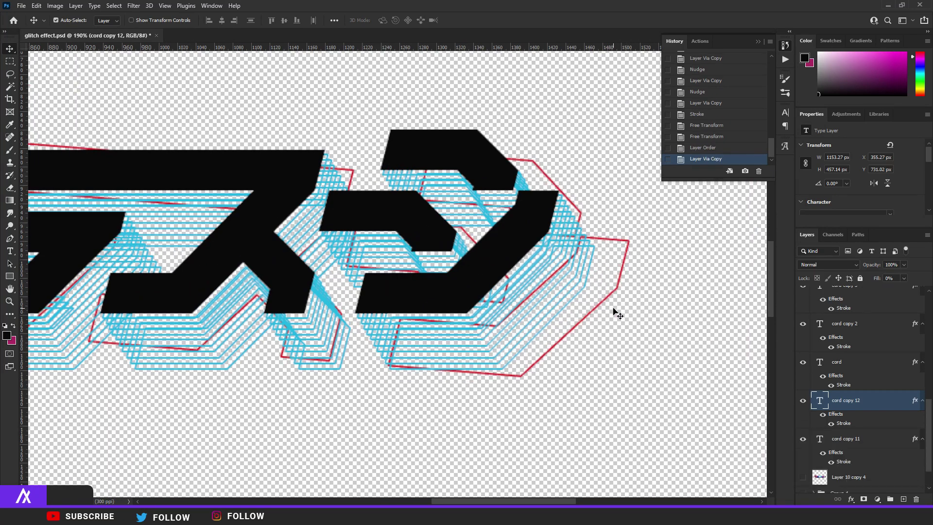
key(Down)
key(Down)
key(Down)
key(Down)
key(Down)
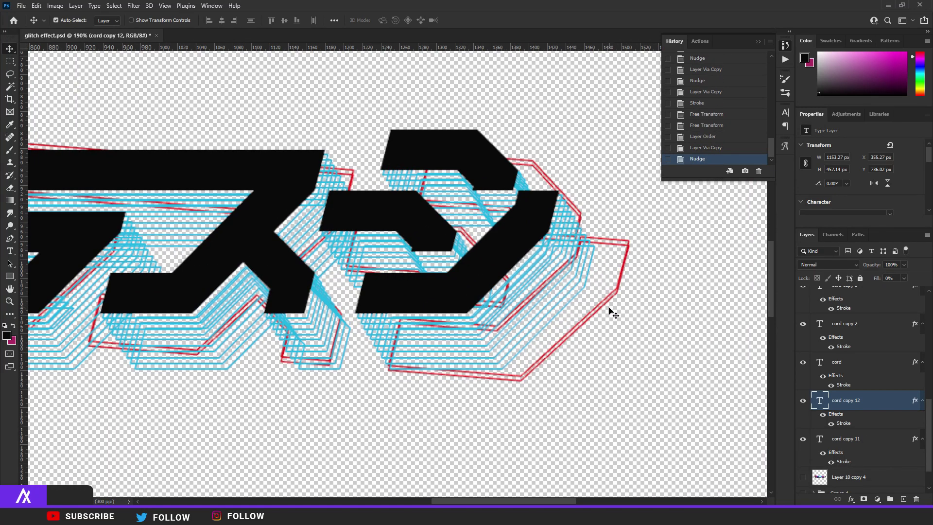
key(Right)
key(Right)
key(Right)
key(Right)
key(Down)
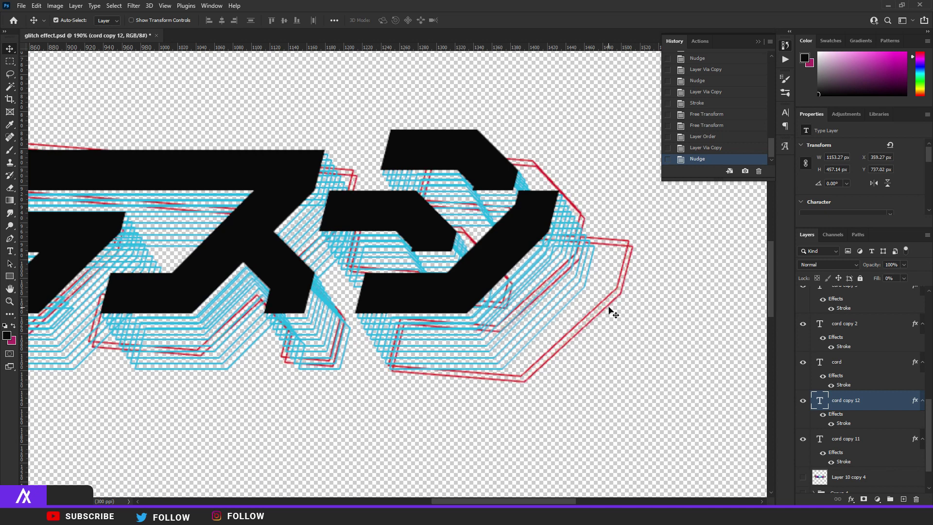
Keep duplicating the red outline up to "cord copy 18", nudging each copy further down and right to form a red trail
key(ctrl+j)
key(Down)
key(Down)
key(ctrl+j)
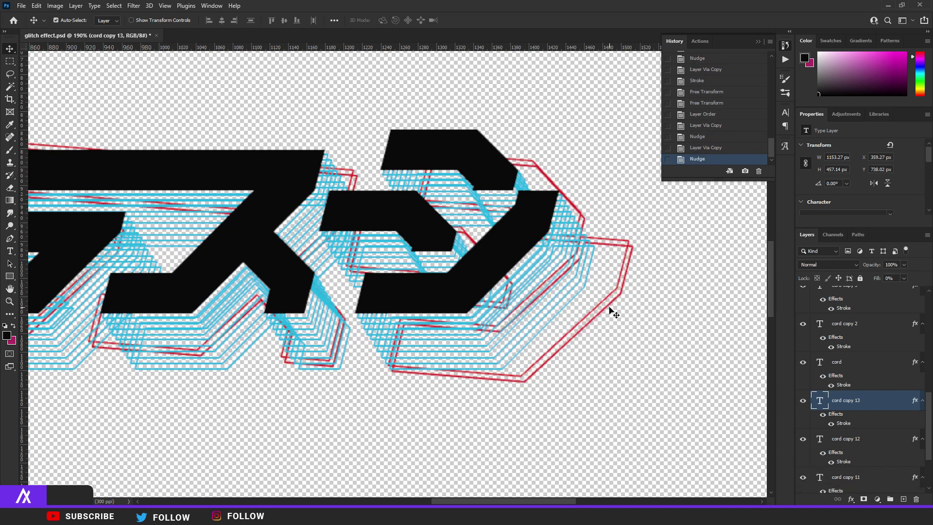
key(Right)
key(Right)
key(Right)
key(Right)
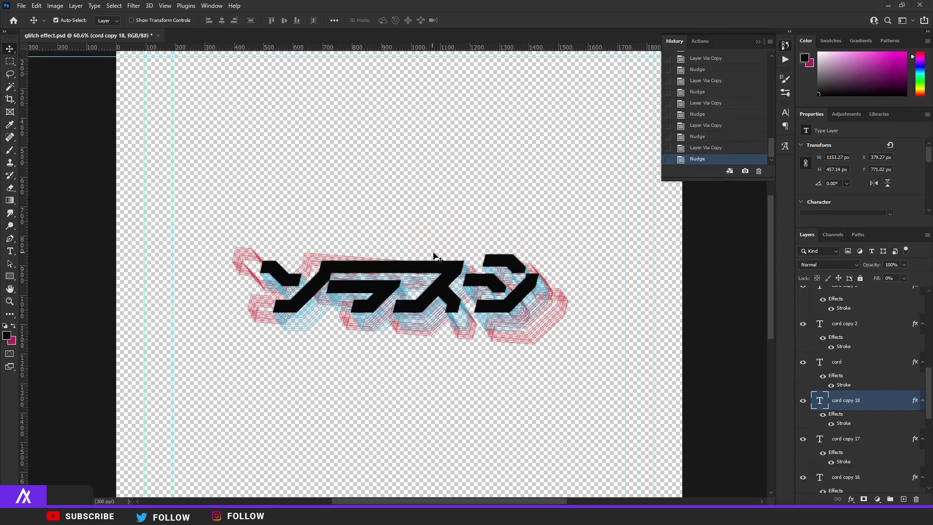
scroll(855, 370, up, 10)
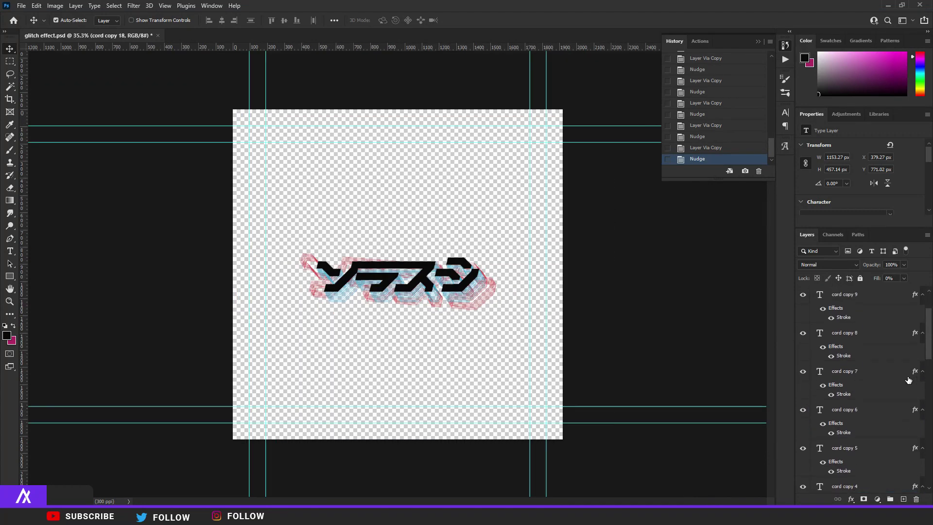
Show the near-black background Layer 7 behind the cyan and red outlines
scroll(909, 380, down, 5)
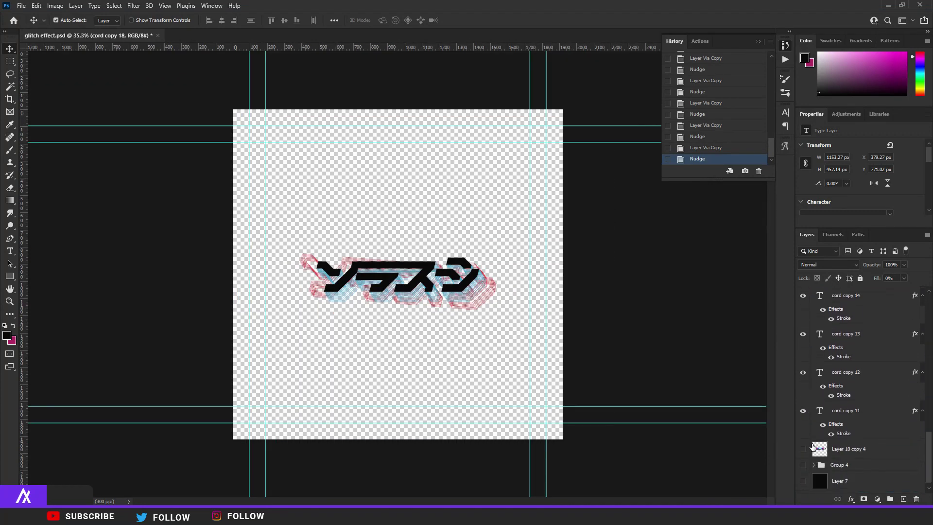
click(805, 482)
scroll(477, 318, up, 10)
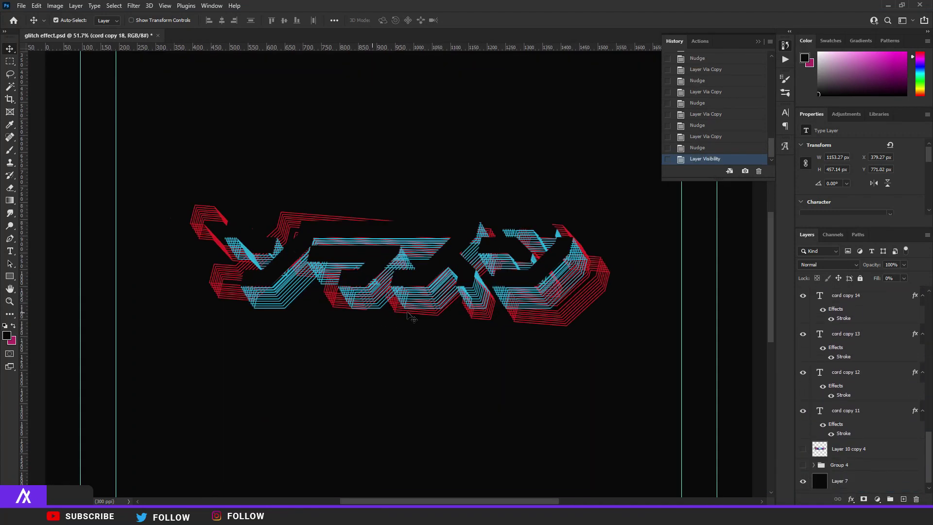
scroll(627, 314, down, 3)
Merge the red outline layers from "cord copy 11" to "cord copy 18" into one layer and toggle its visibility to check it
scroll(836, 345, up, 5)
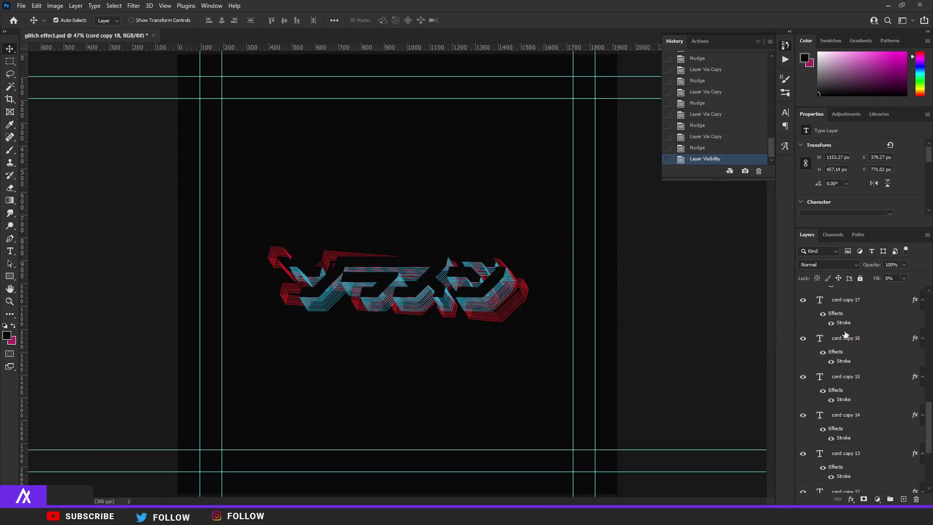
scroll(850, 389, down, 5)
shift+click(859, 408)
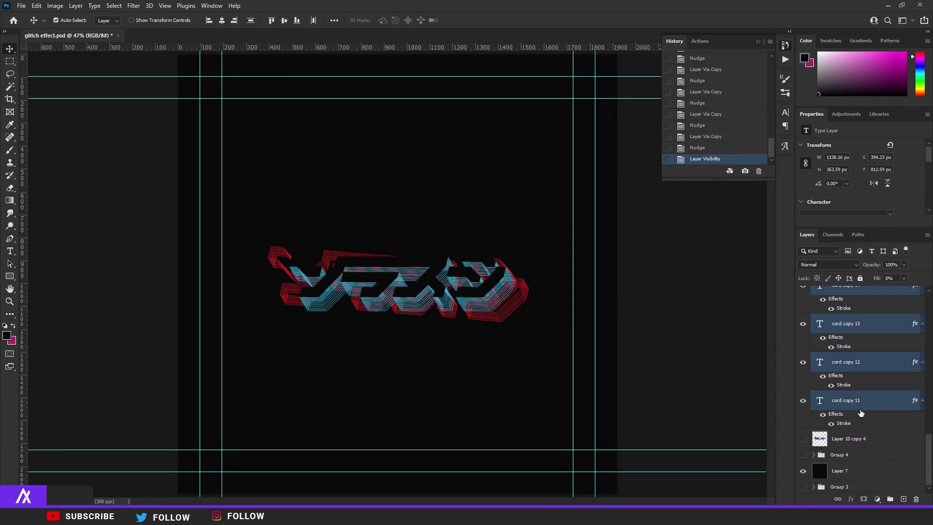
key(ctrl+e)
click(803, 419)
click(804, 419)
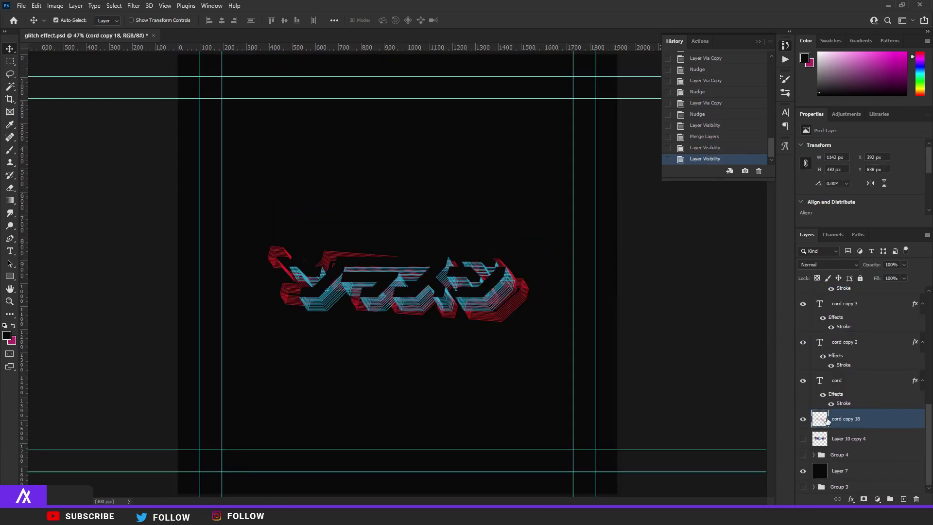
Free-transform the merged red trail to about 1205 × 333 px, slanting its upper part to the left
key(ctrl+t)
mouse_move(545, 277)
mouse_down()
mouse_move(563, 256)
mouse_move(531, 271)
mouse_move(532, 286)
mouse_up()
right_click(493, 269)
click(513, 305)
drag(395, 246, 398, 247)
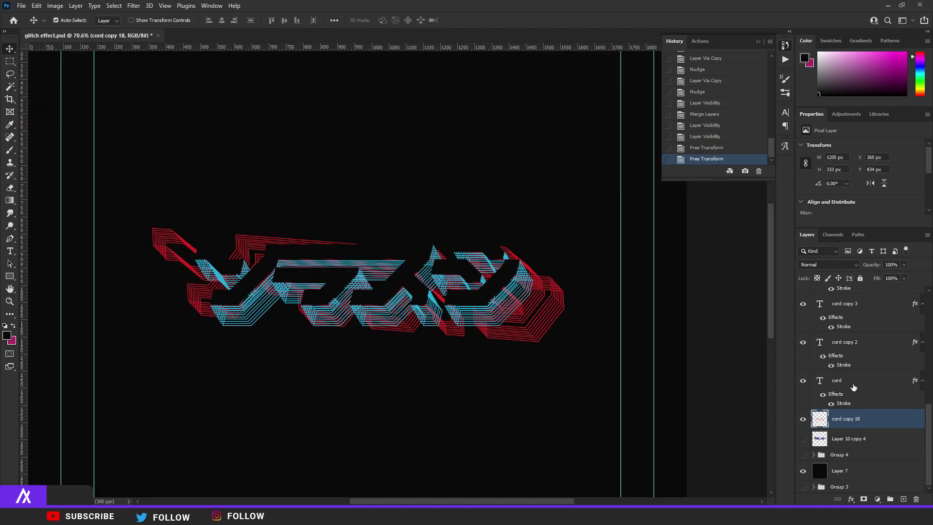
Merge all the "cord" text layers and the red trail into a single lettering layer
scroll(853, 387, up, 6)
shift+click(860, 302)
key(ctrl+e)
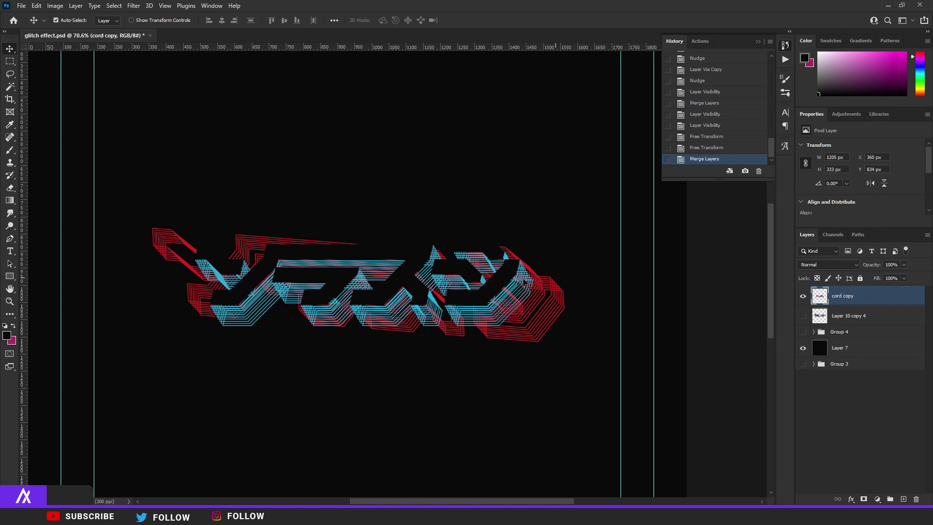
key(ctrl+0)
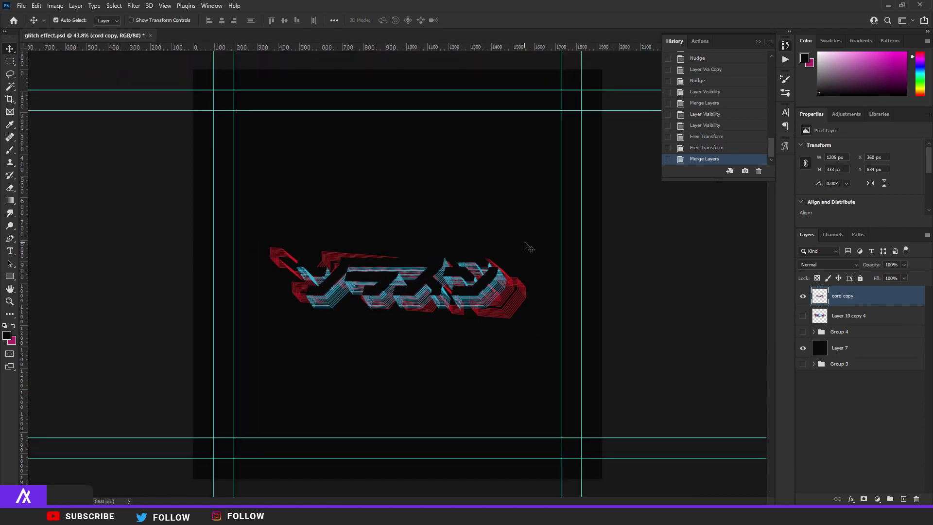
Duplicate the merged lettering, apply a Radial Blur to the copy, and move the blurred copy below the sharp lettering
key(ctrl+j)
click(134, 5)
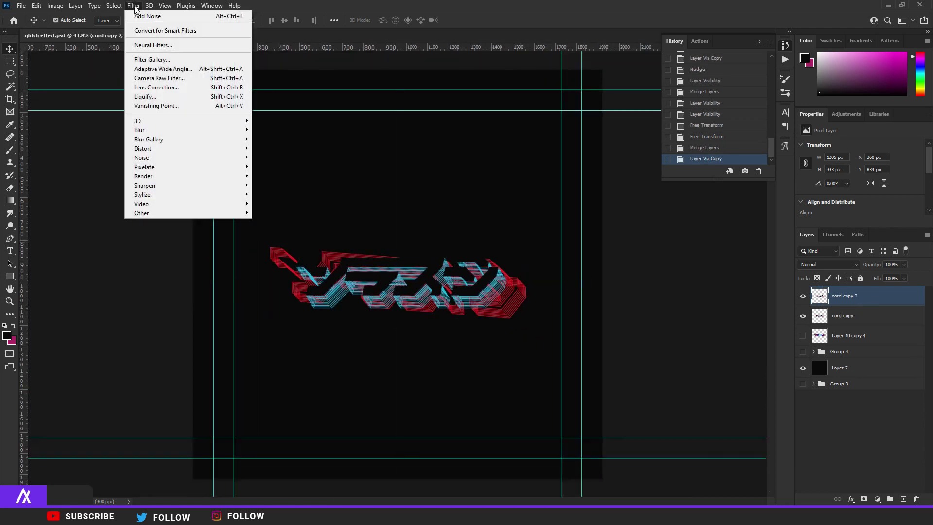
mouse_move(223, 130)
click(287, 194)
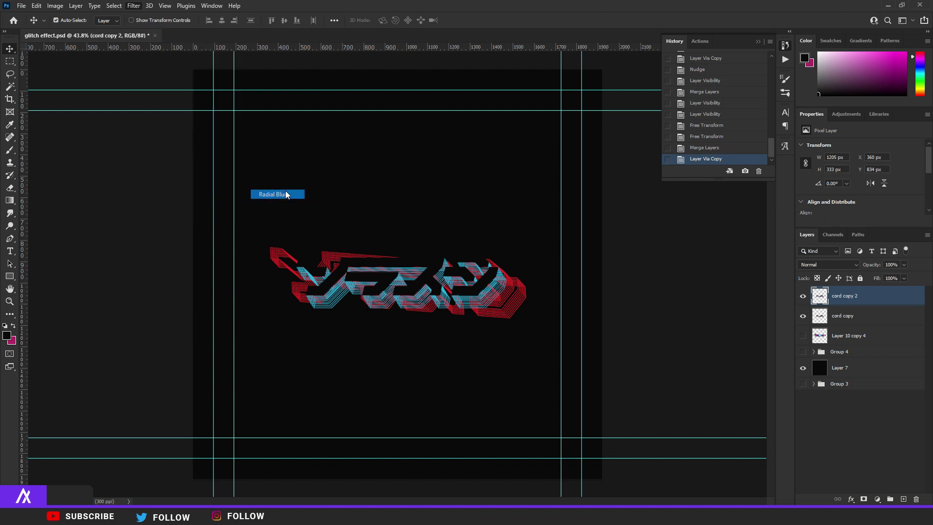
click(493, 148)
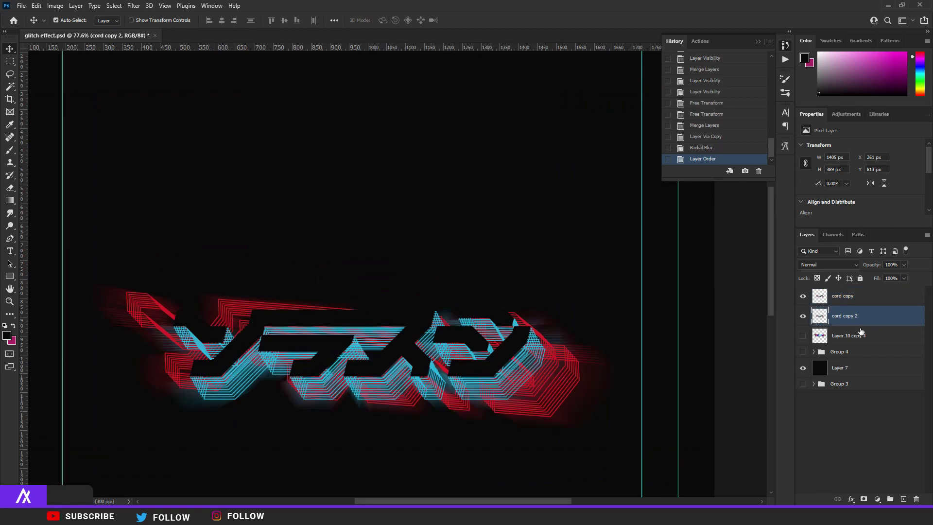
scroll(550, 357, down, 10)
scroll(359, 302, up, 11)
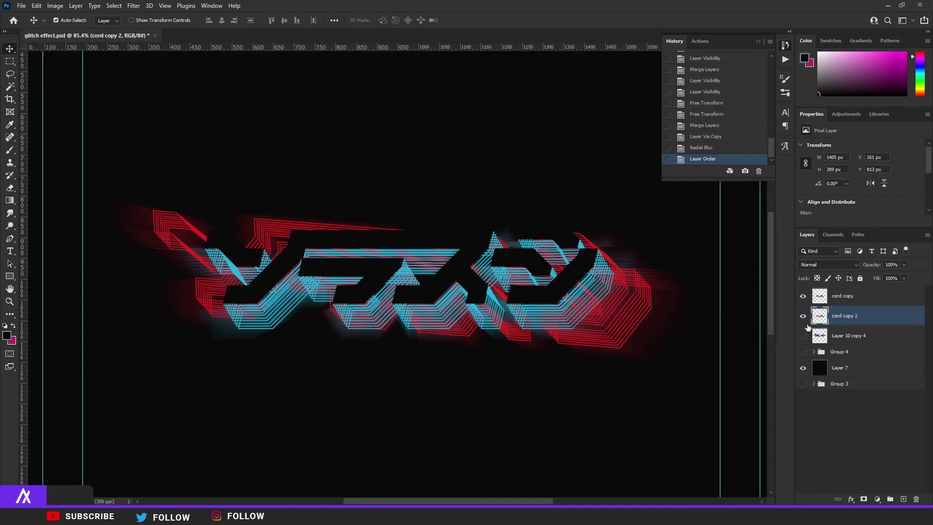
Merge the sharp and blurred lettering layers and duplicate the merged result
shift+click(875, 299)
key(ctrl+e)
key(ctrl+j)
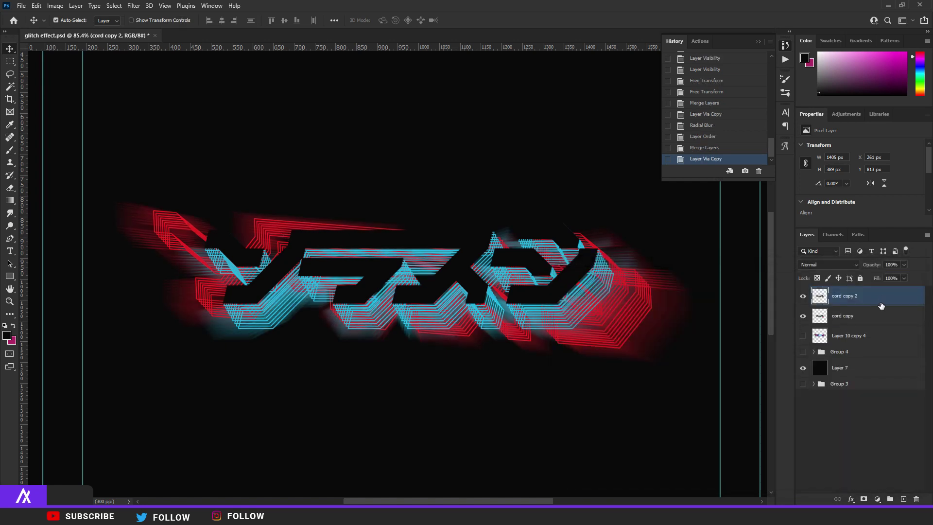
Exclude the green channel in the duplicate's blending options and nudge the duplicate 2 px to the right
double_click(881, 306)
click(747, 343)
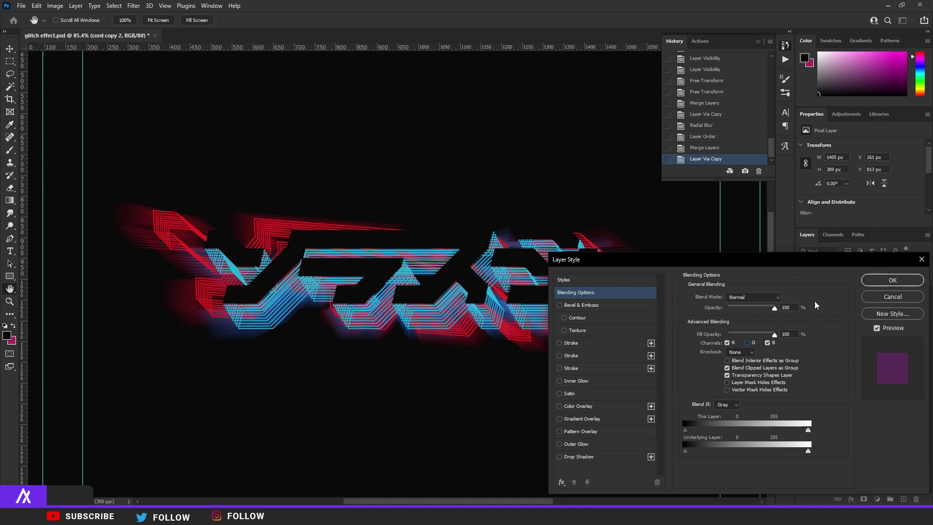
click(889, 283)
scroll(510, 286, up, 5)
key(Right)
key(Right)
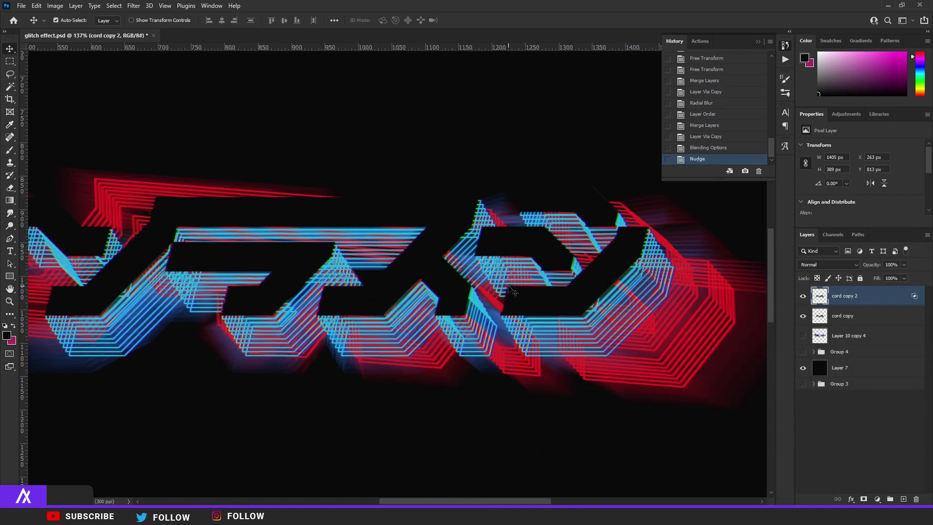
scroll(413, 282, down, 2)
scroll(301, 271, up, 5)
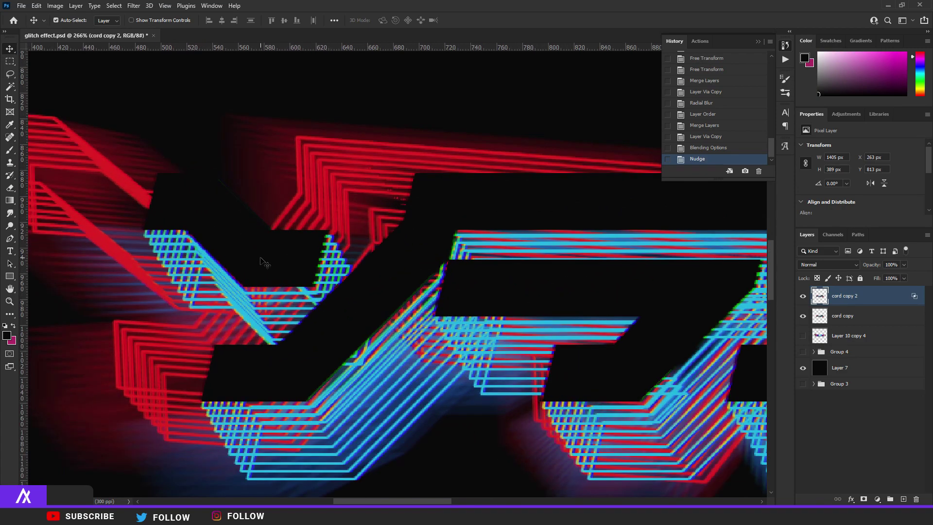
scroll(263, 263, down, 6)
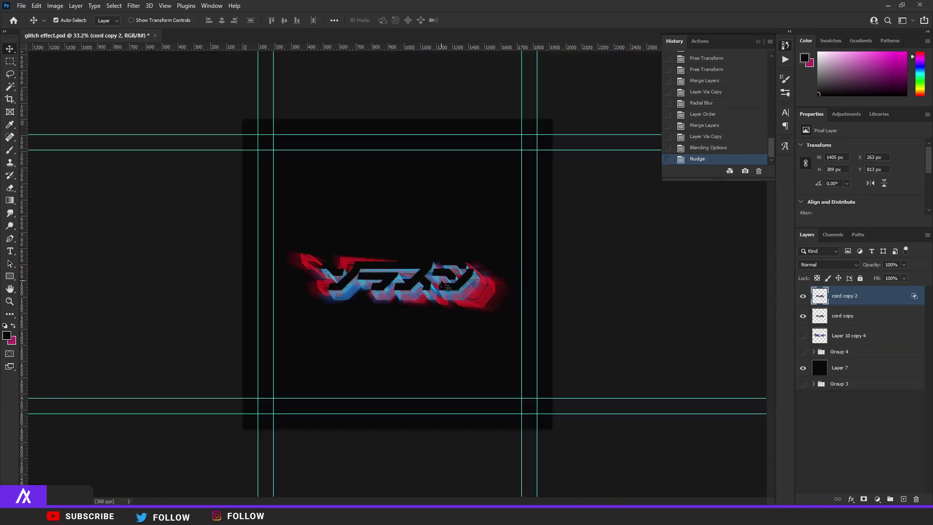
scroll(440, 282, up, 1)
scroll(413, 279, up, 4)
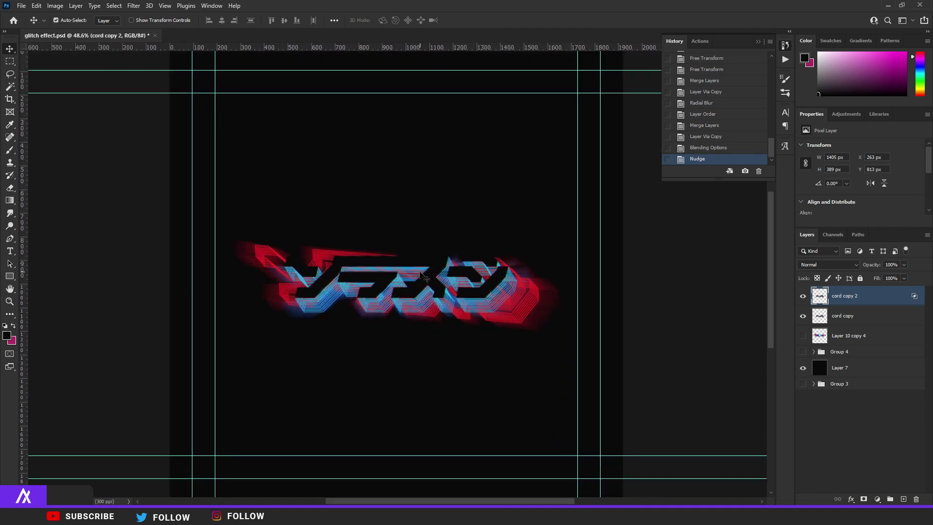